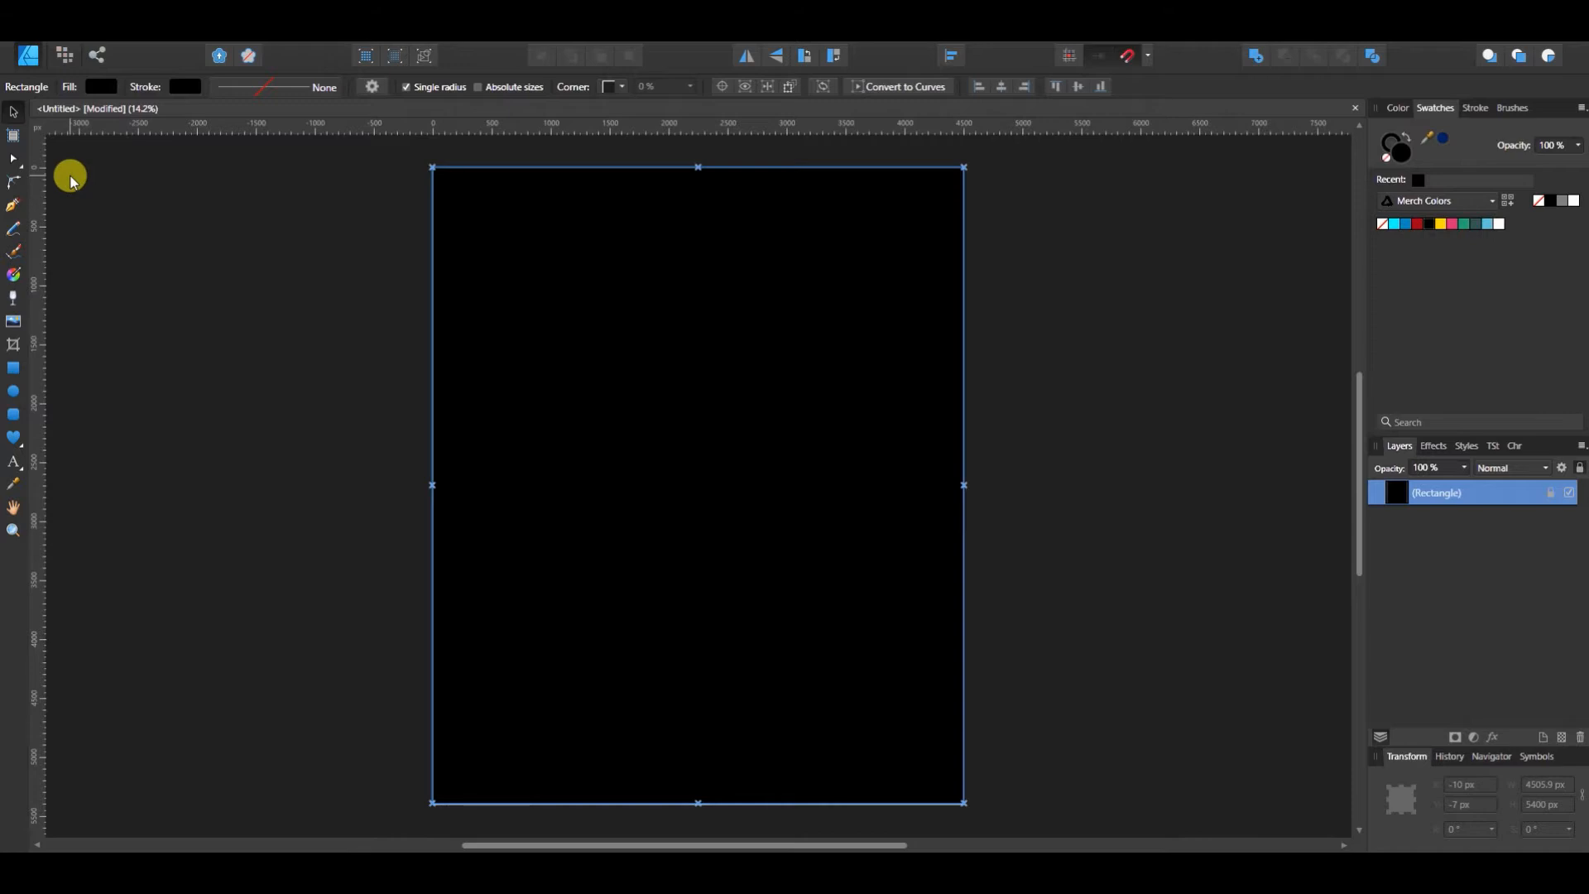
Start the Artistic Text tool with the font set to I Found My Valentine
left_click(18, 463)
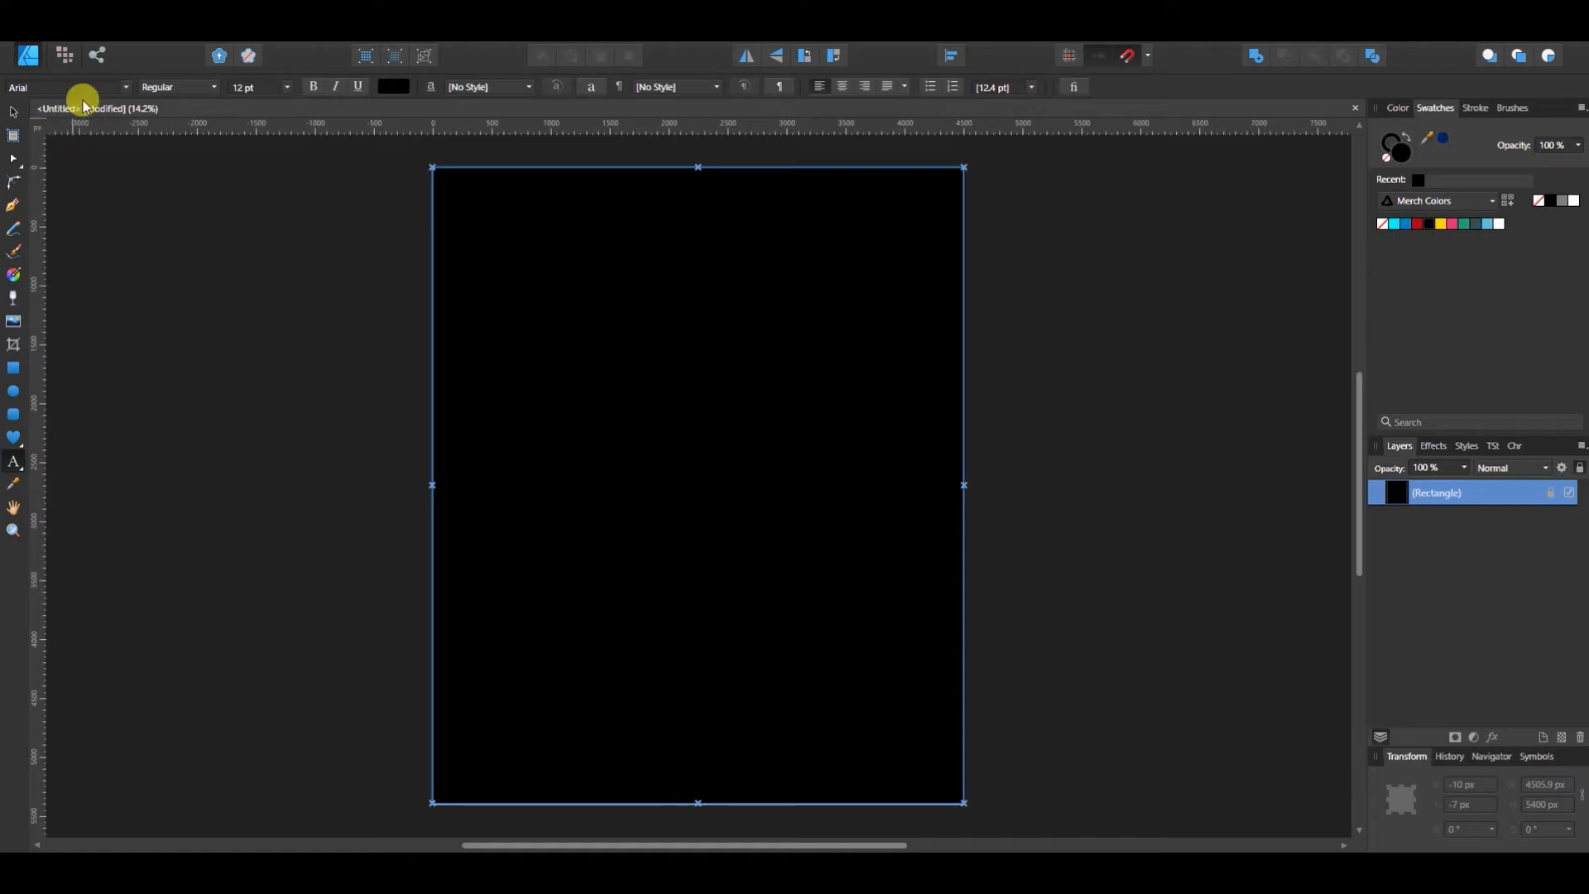
left_click(126, 87)
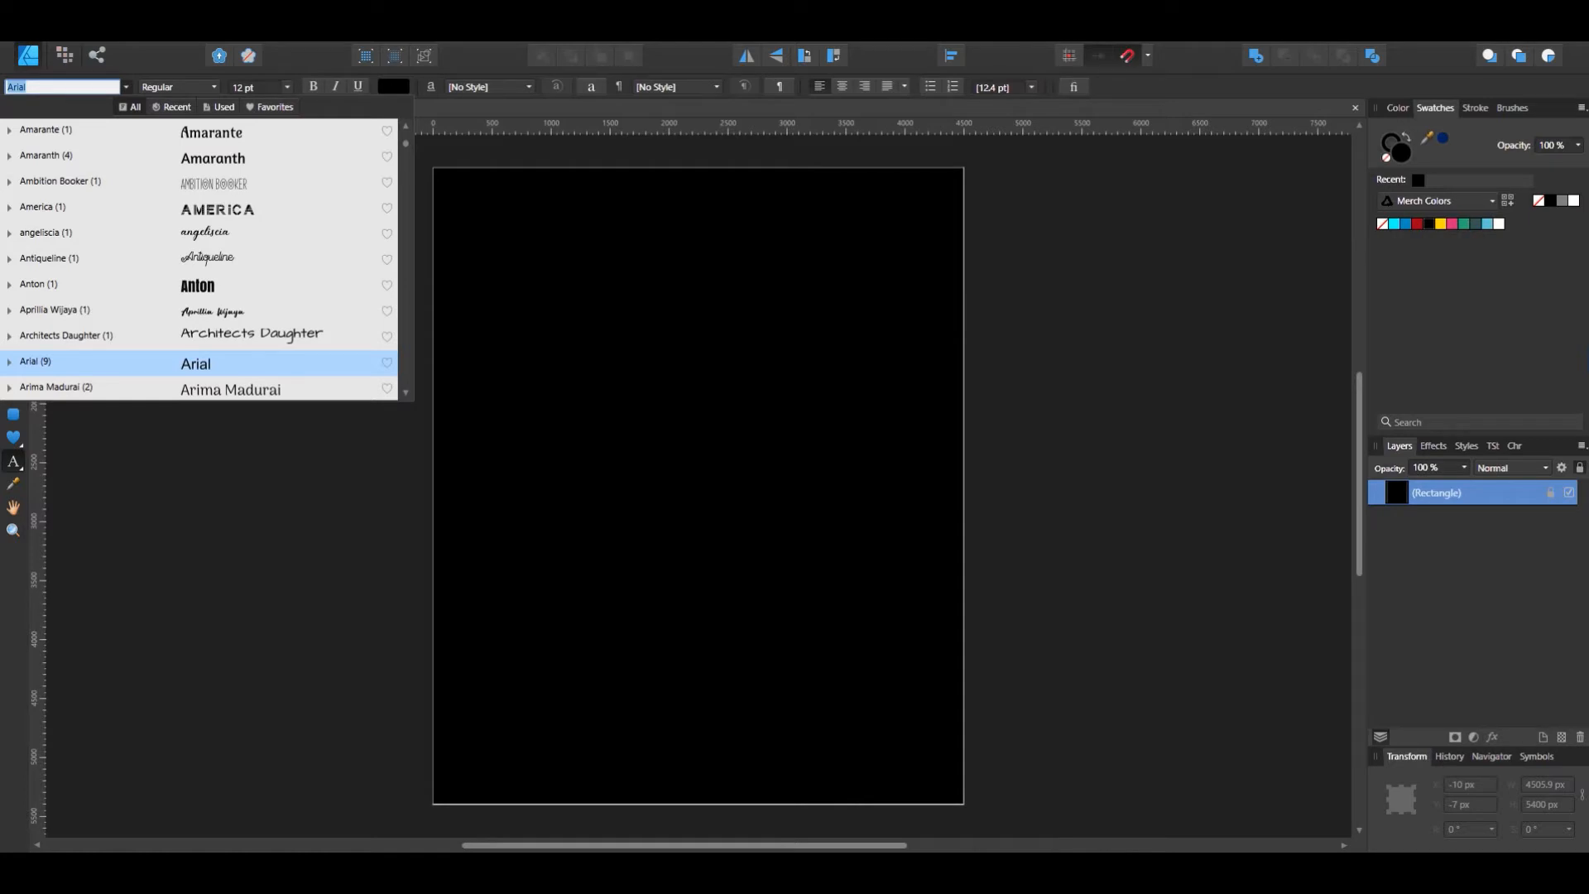
key("BackSpace")
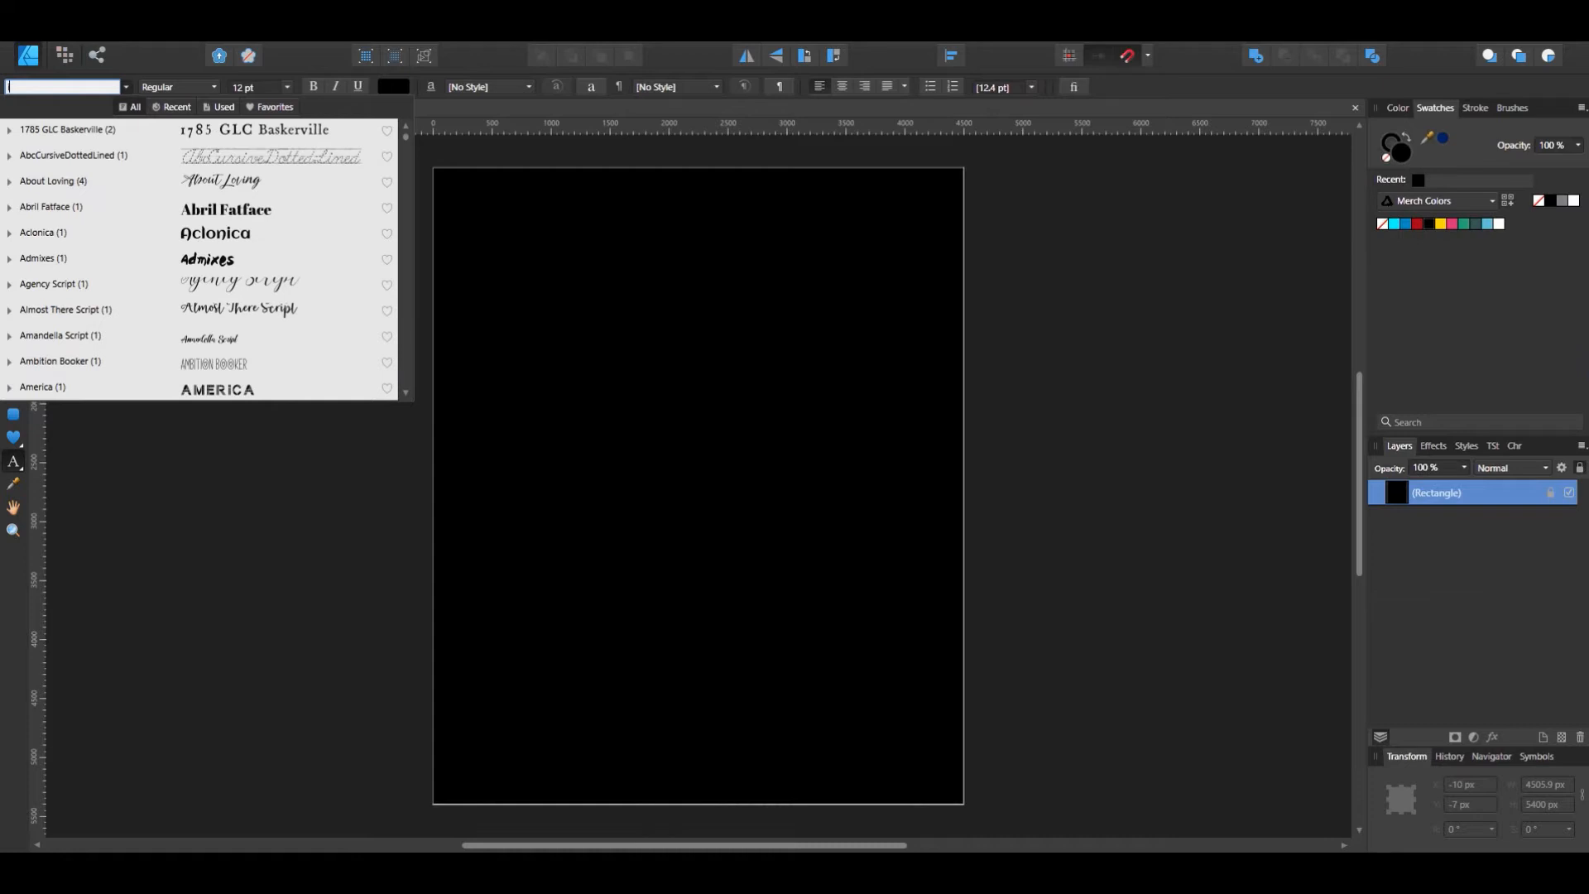
type("i")
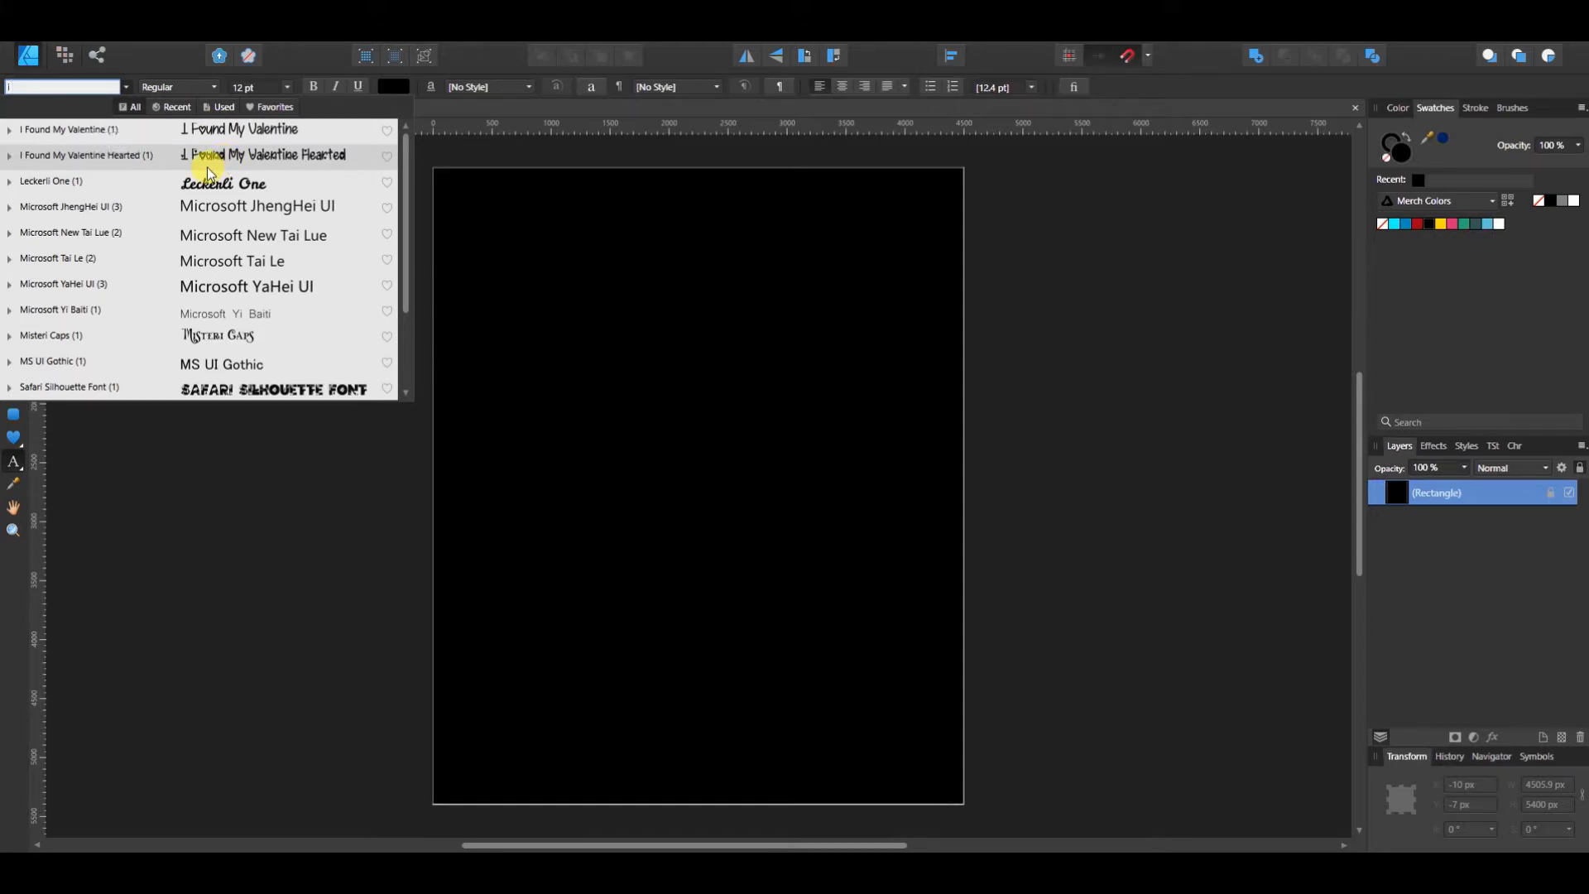
left_click(214, 130)
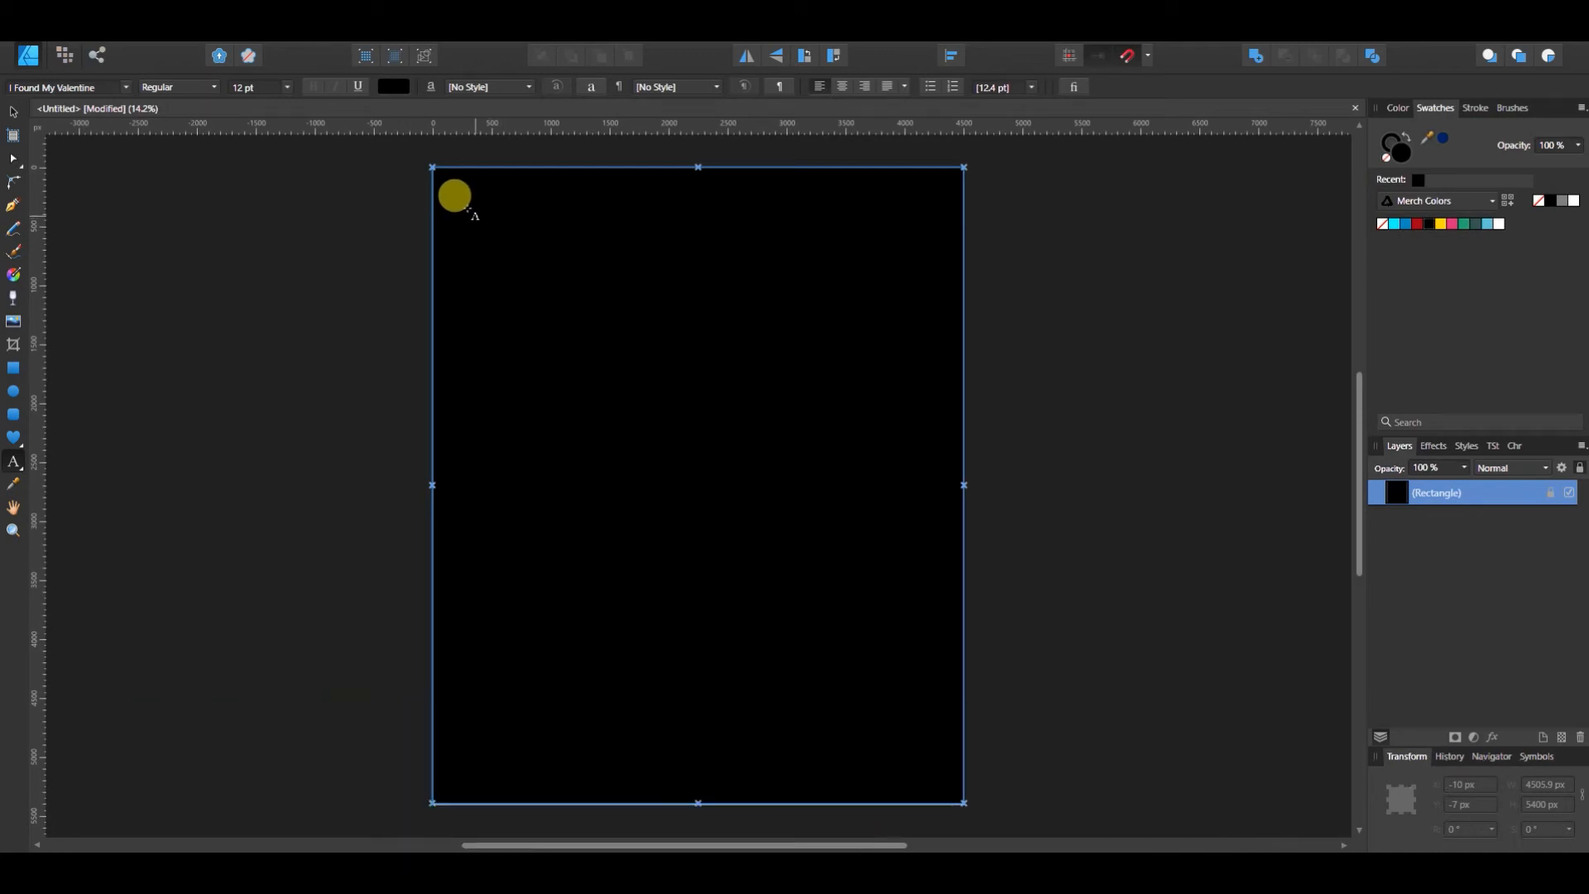
Add the white artistic text "Breaking" at about 189 pt near the upper left of the black rectangle
left_click_drag(465, 187, 505, 271)
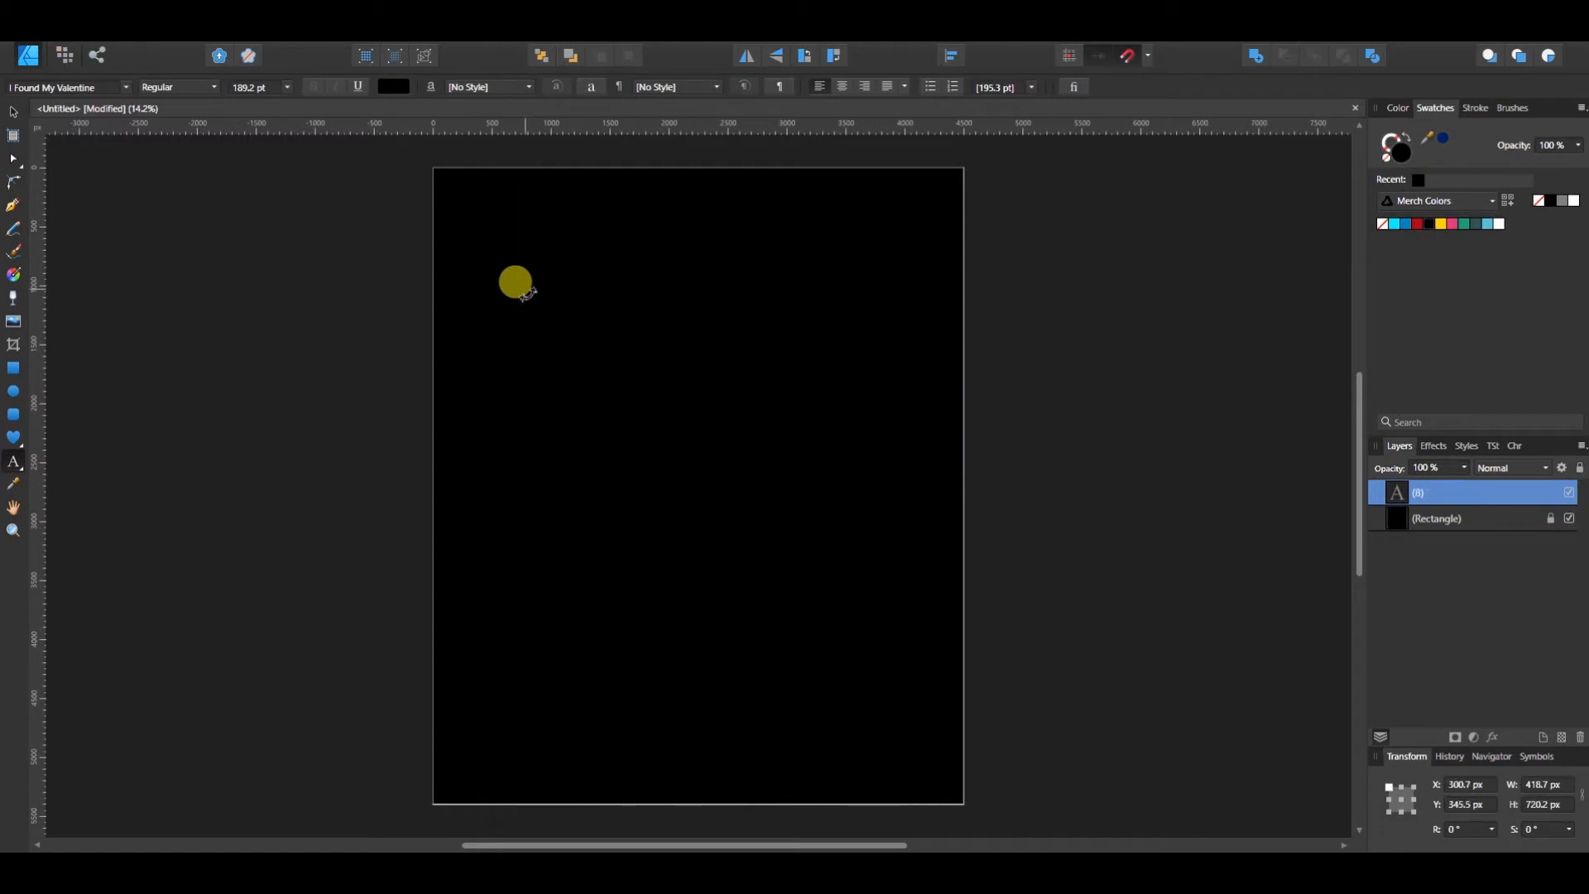
left_click(406, 89)
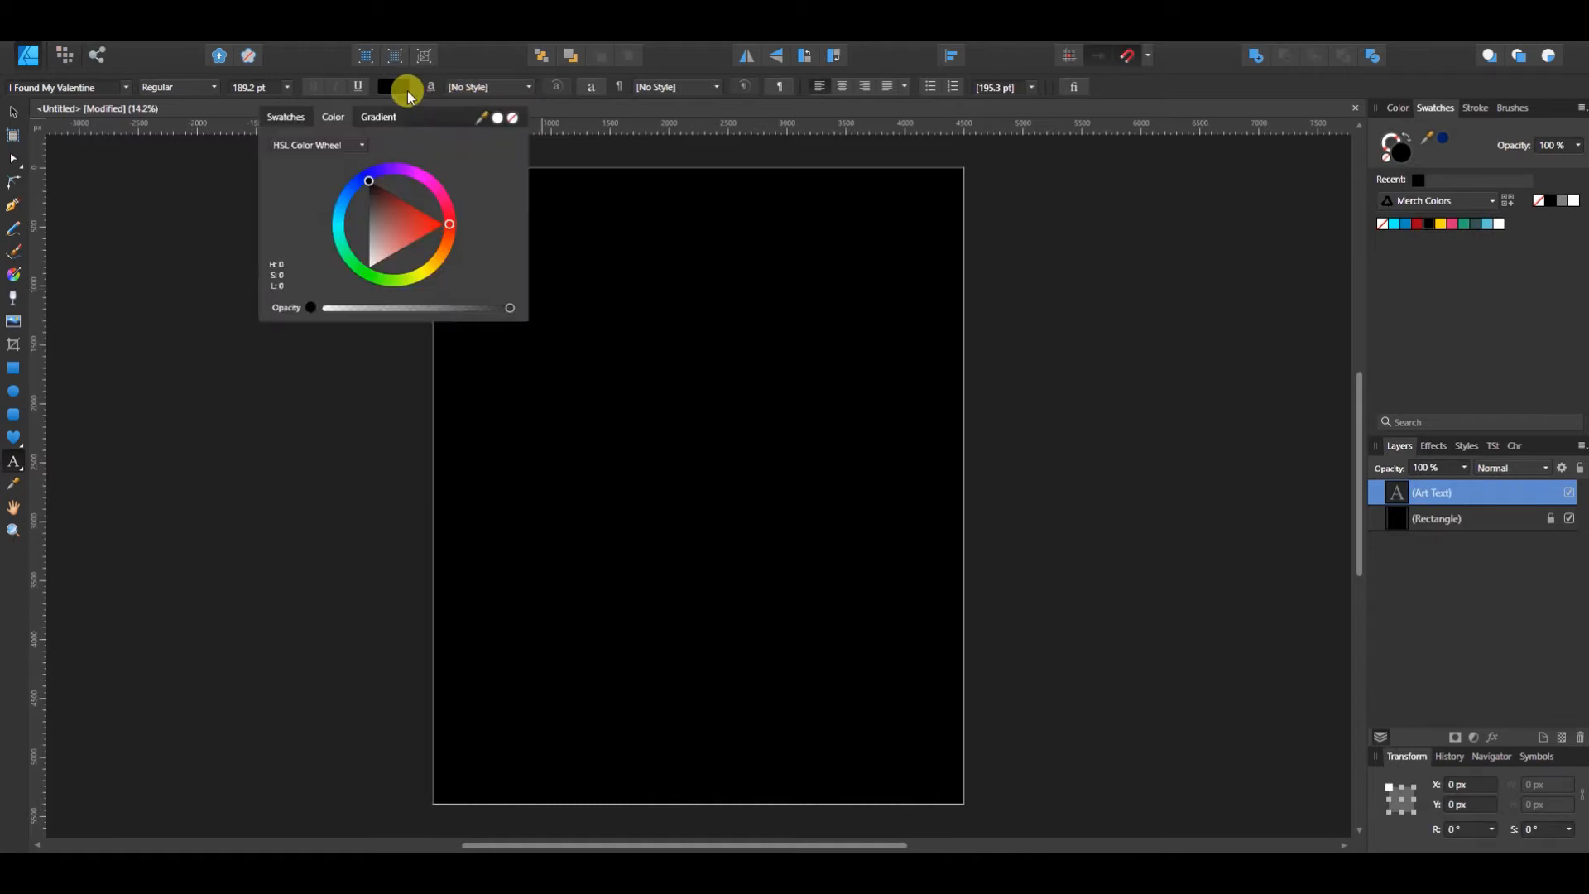
left_click(497, 117)
type("Breaking")
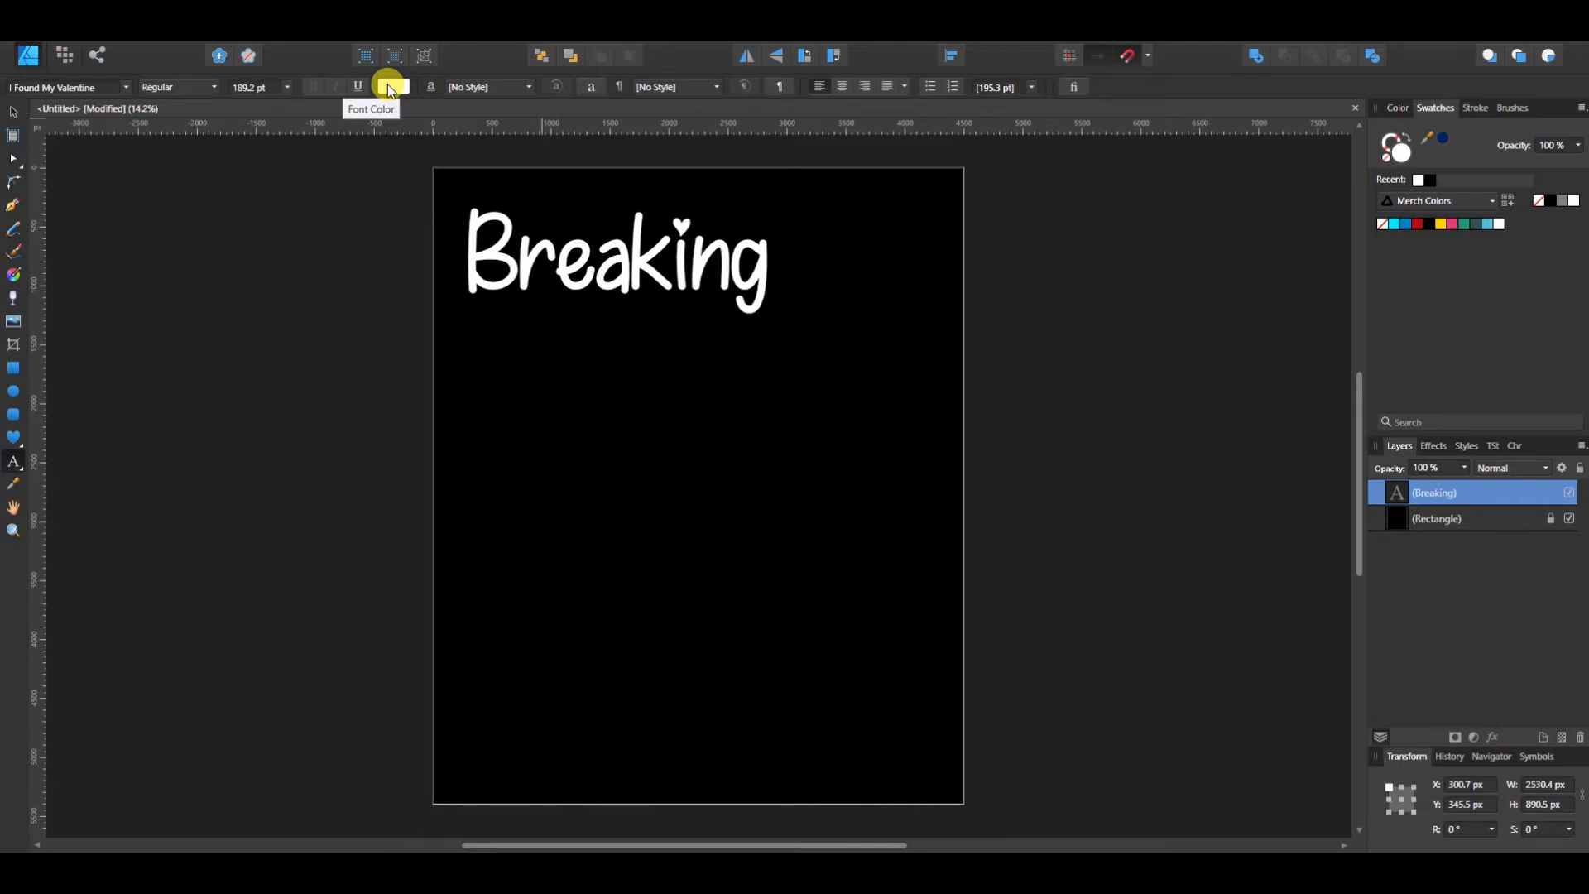
key("Escape")
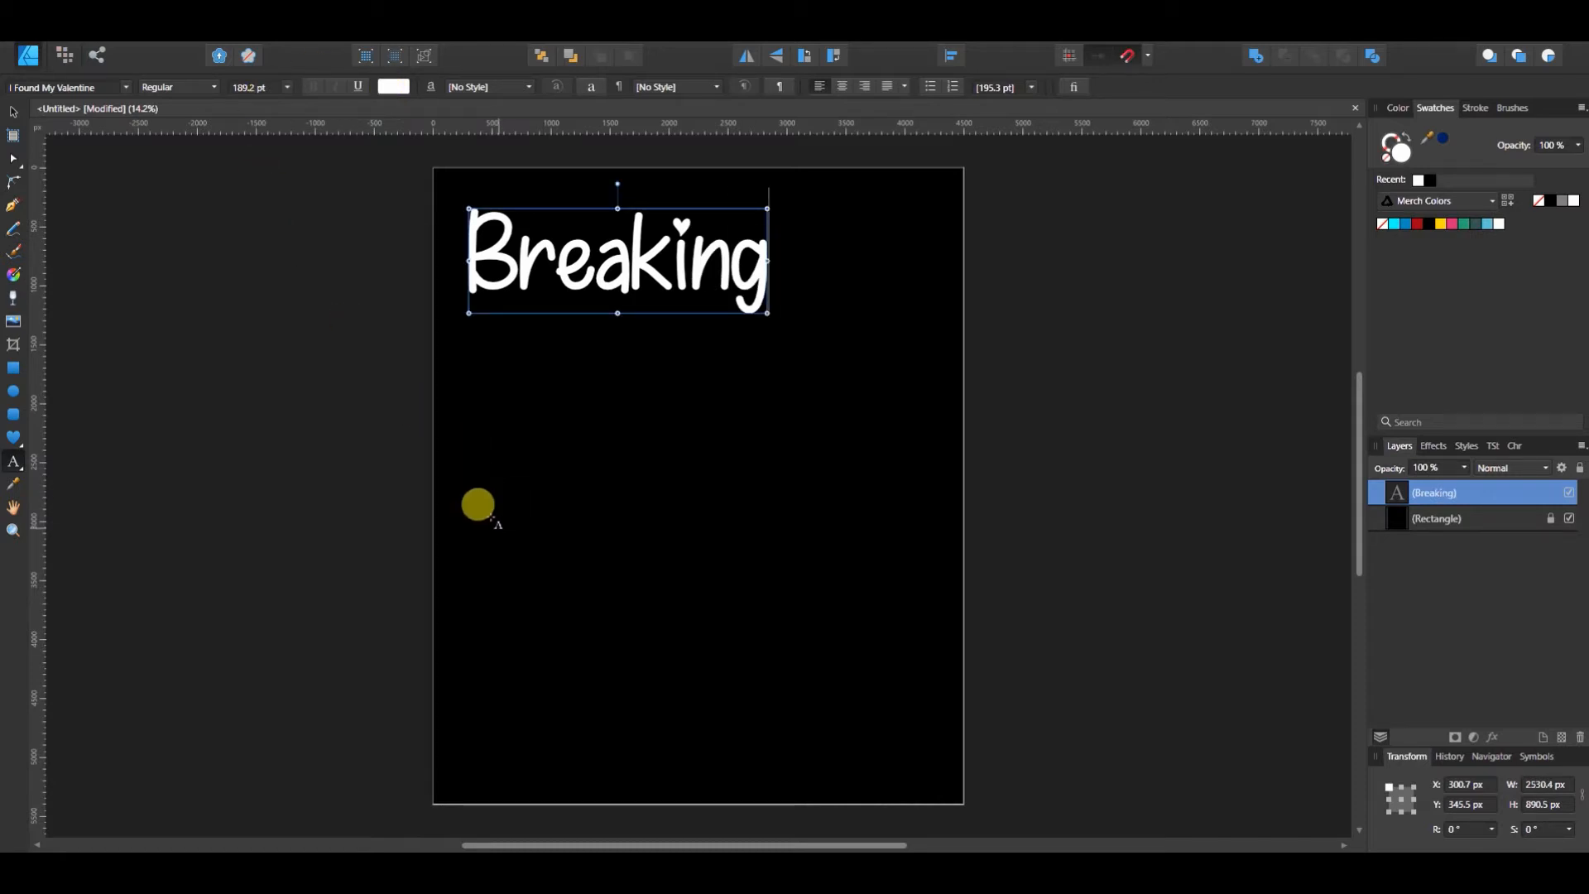
key("Escape")
Add a separate text object reading "Blasting" in the same font, leaving a gap below "Breaking"
left_click(482, 541)
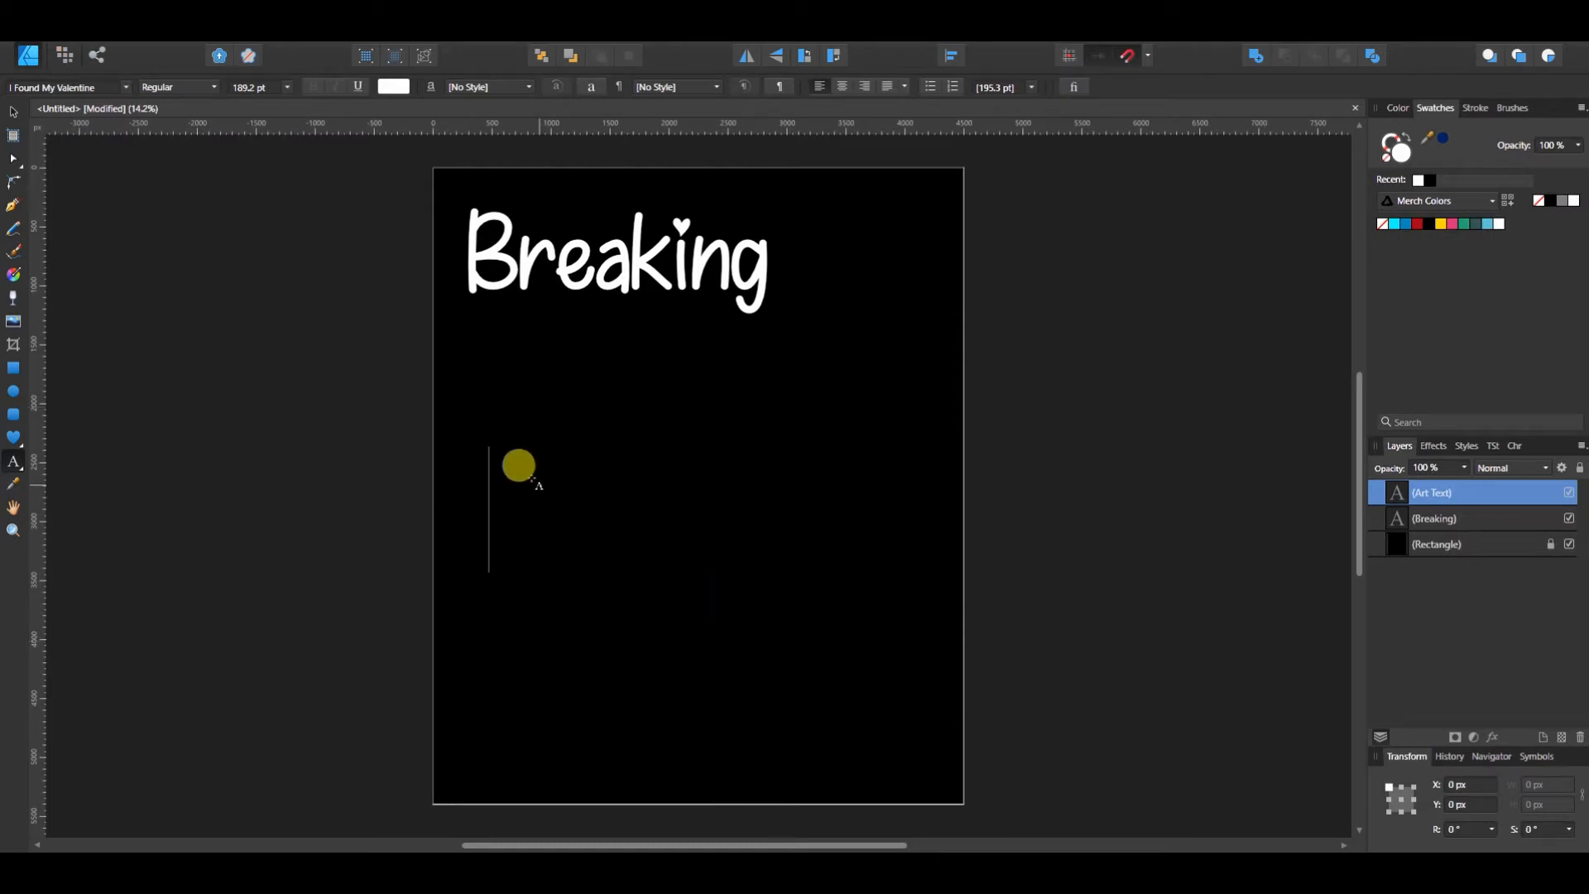
key("Escape")
left_click(485, 529)
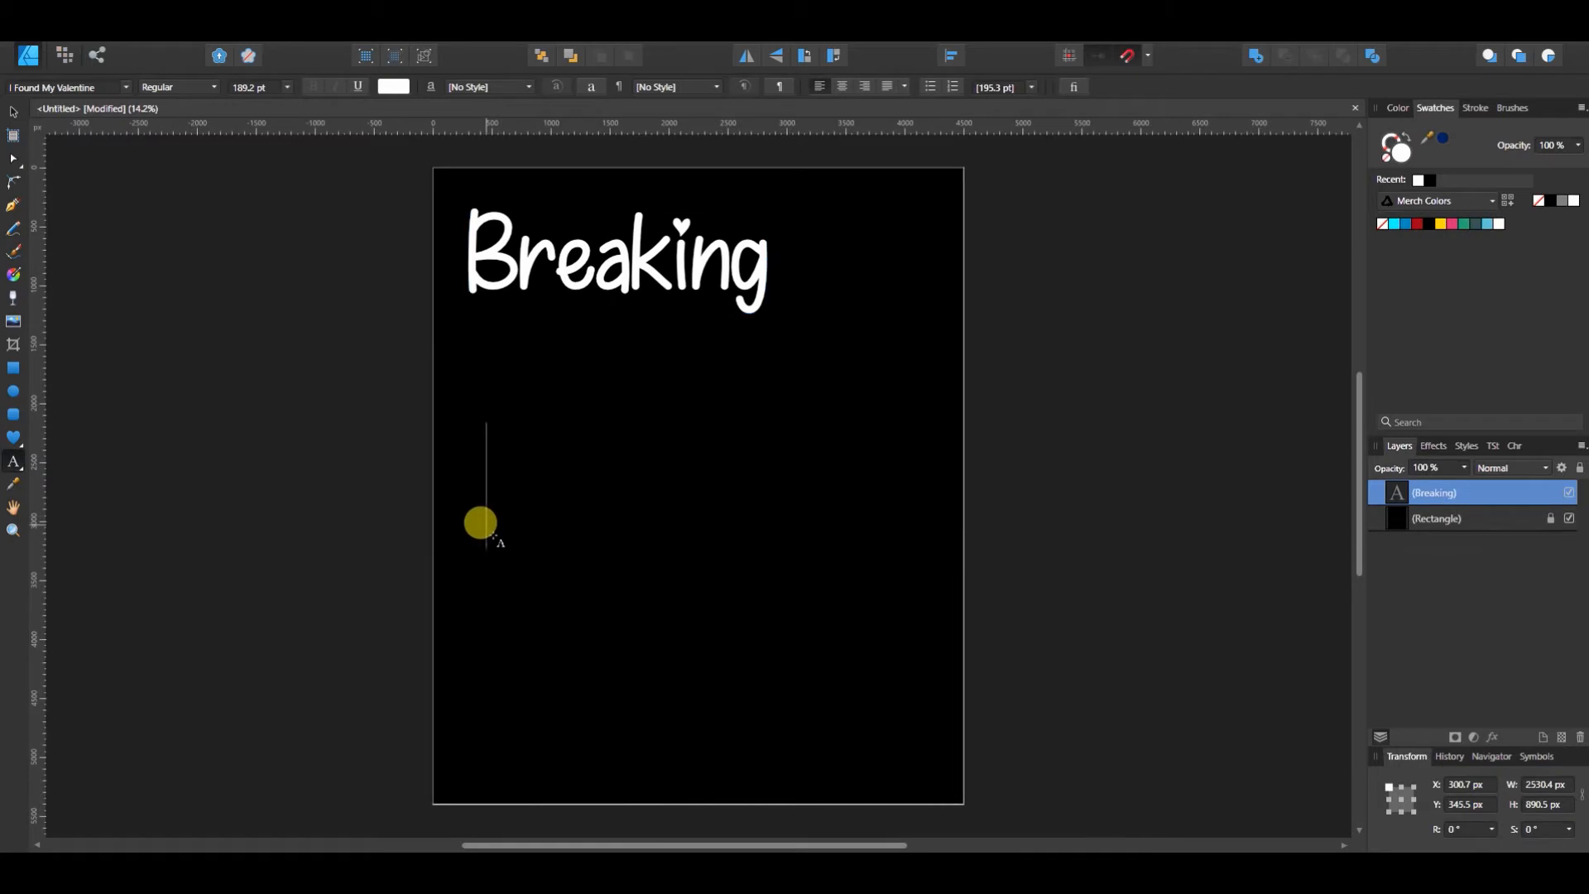
type("B")
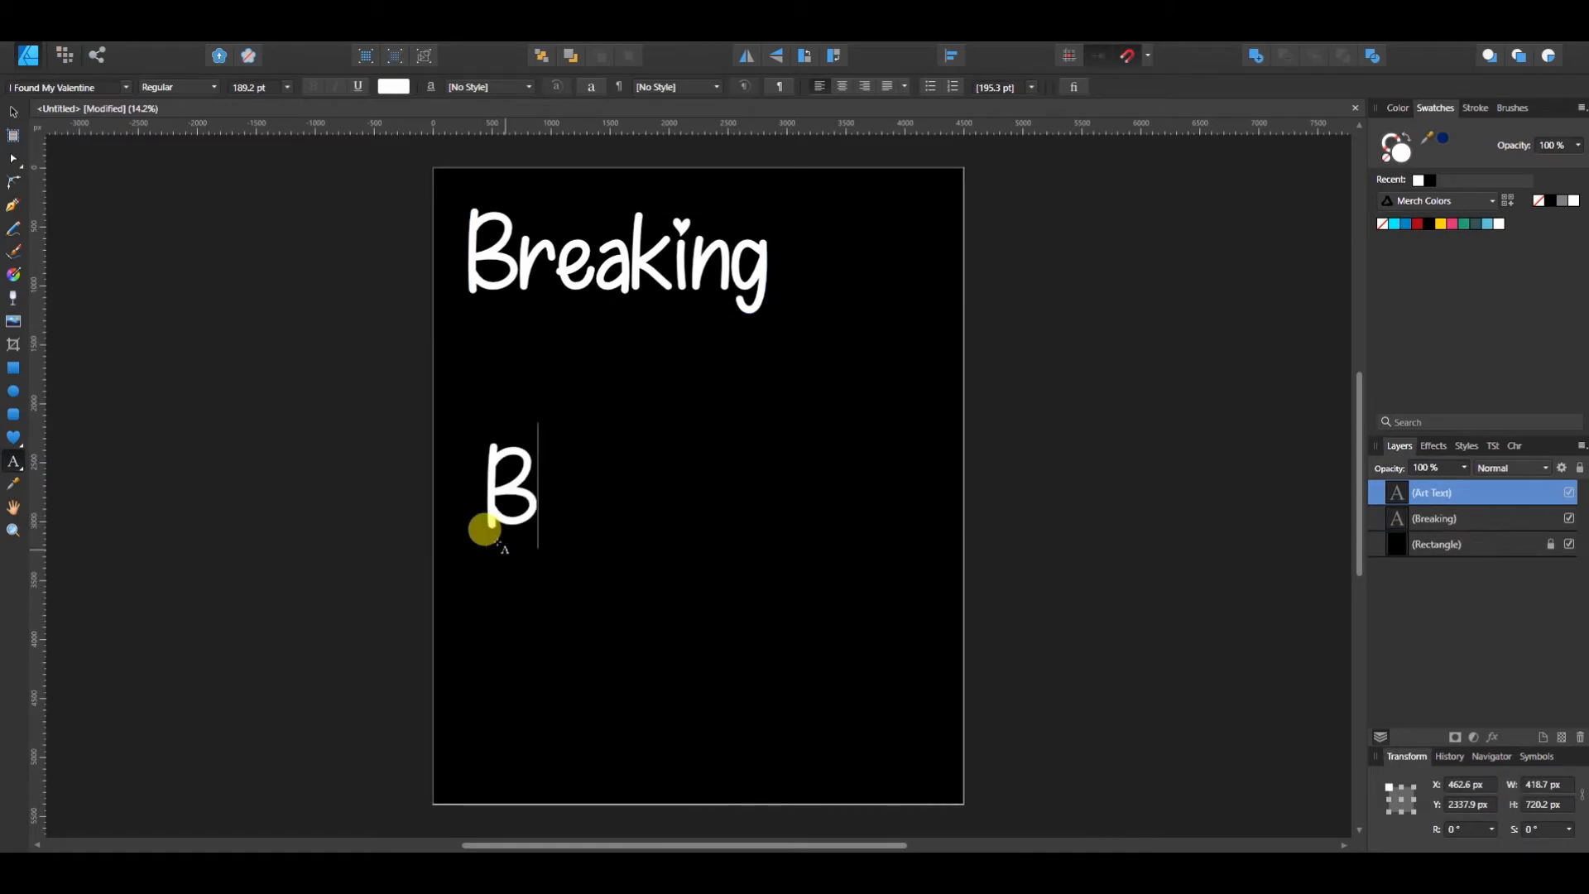
type("last")
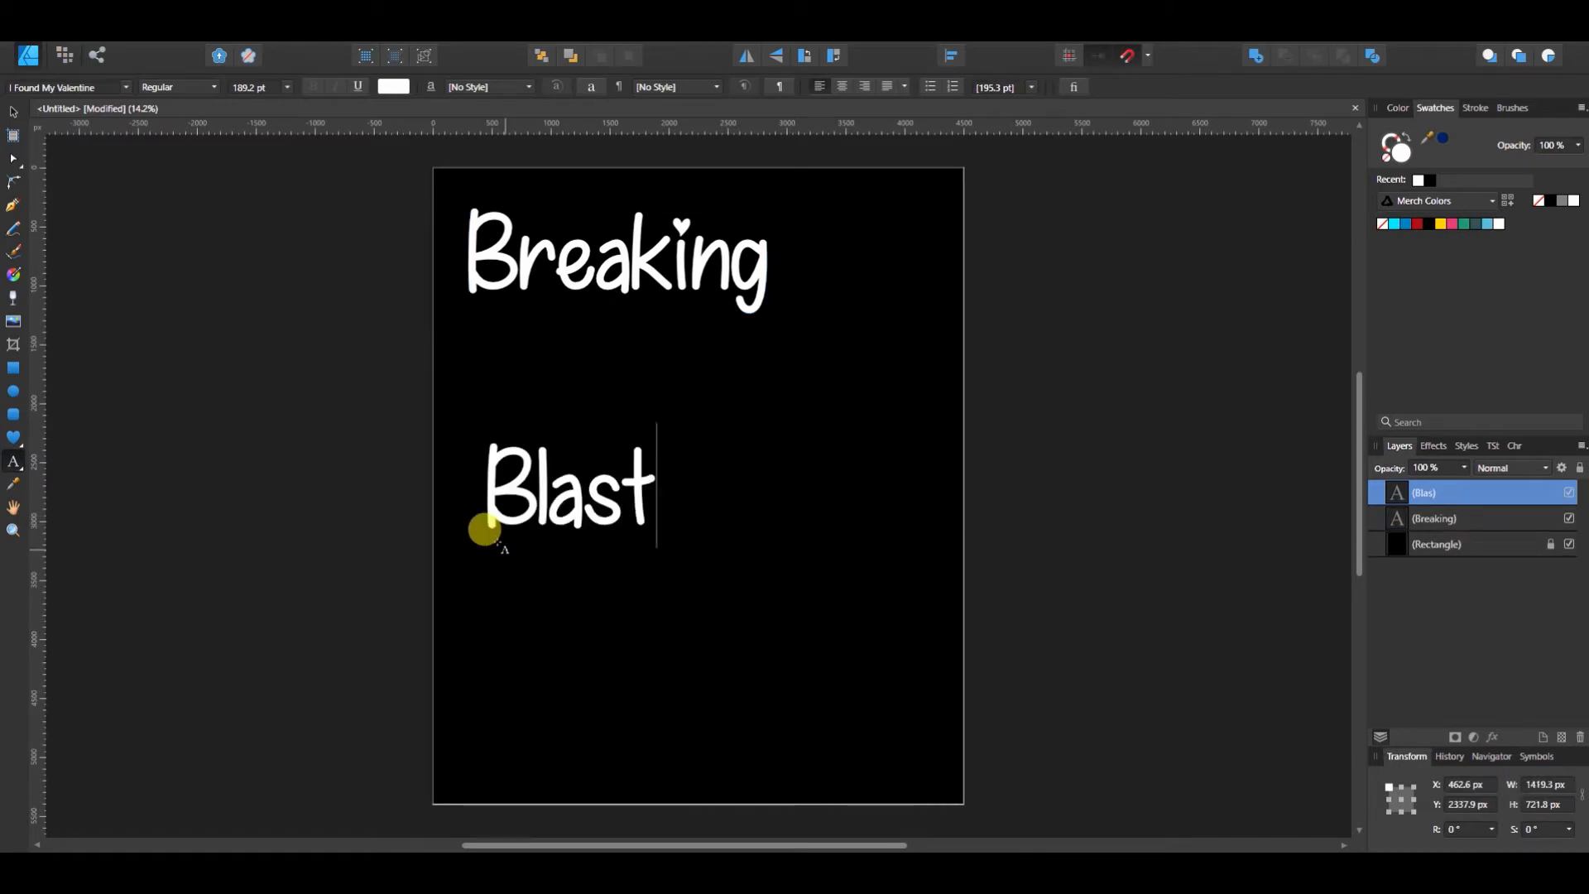
type("ing")
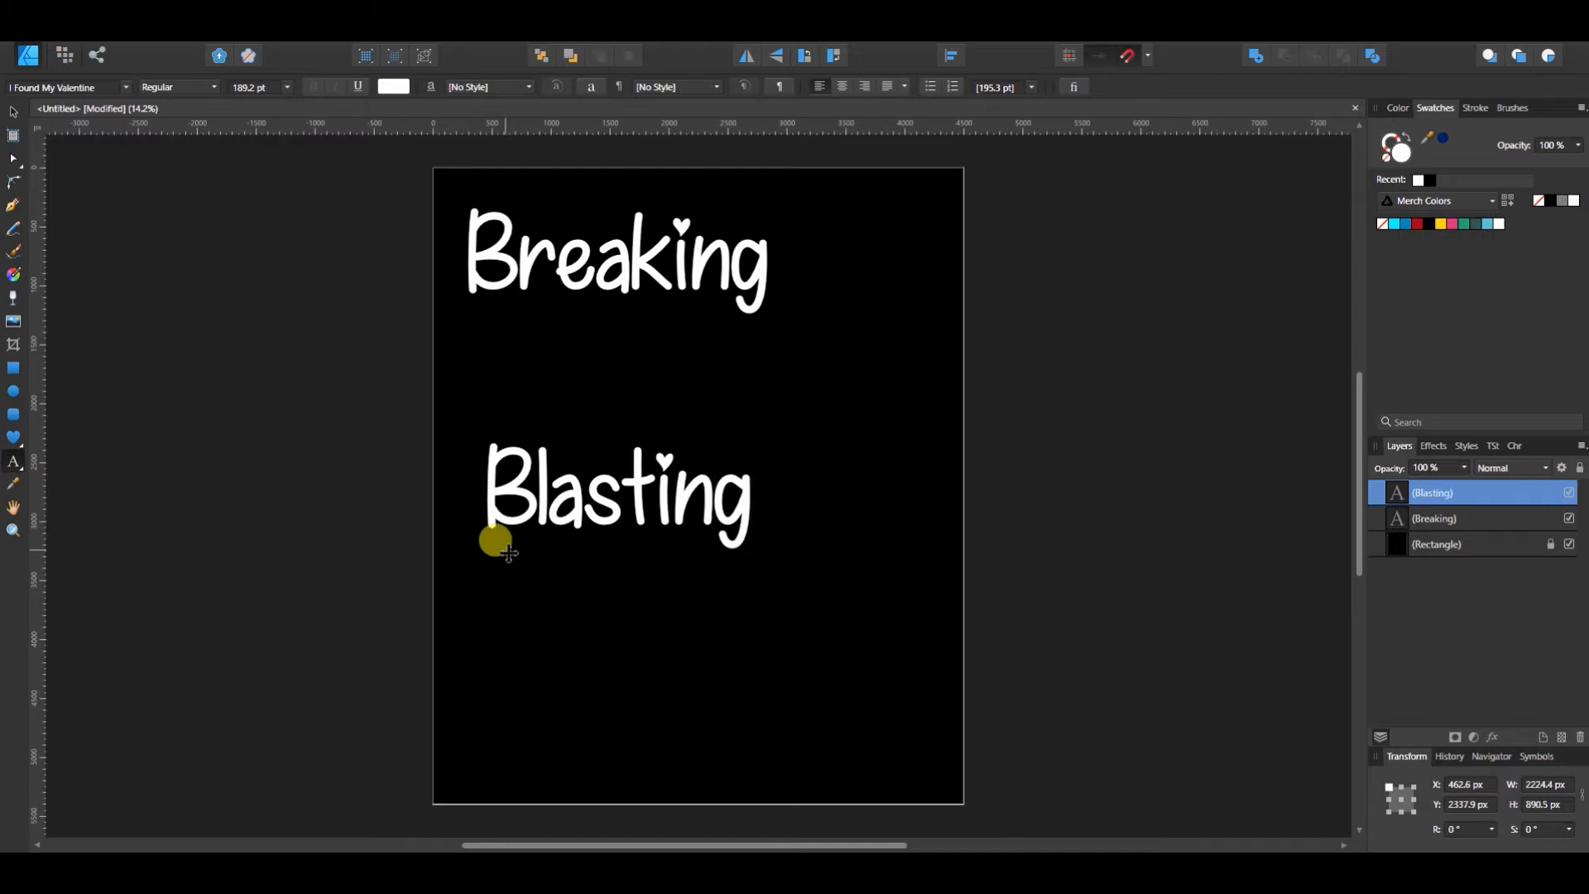
key("Escape")
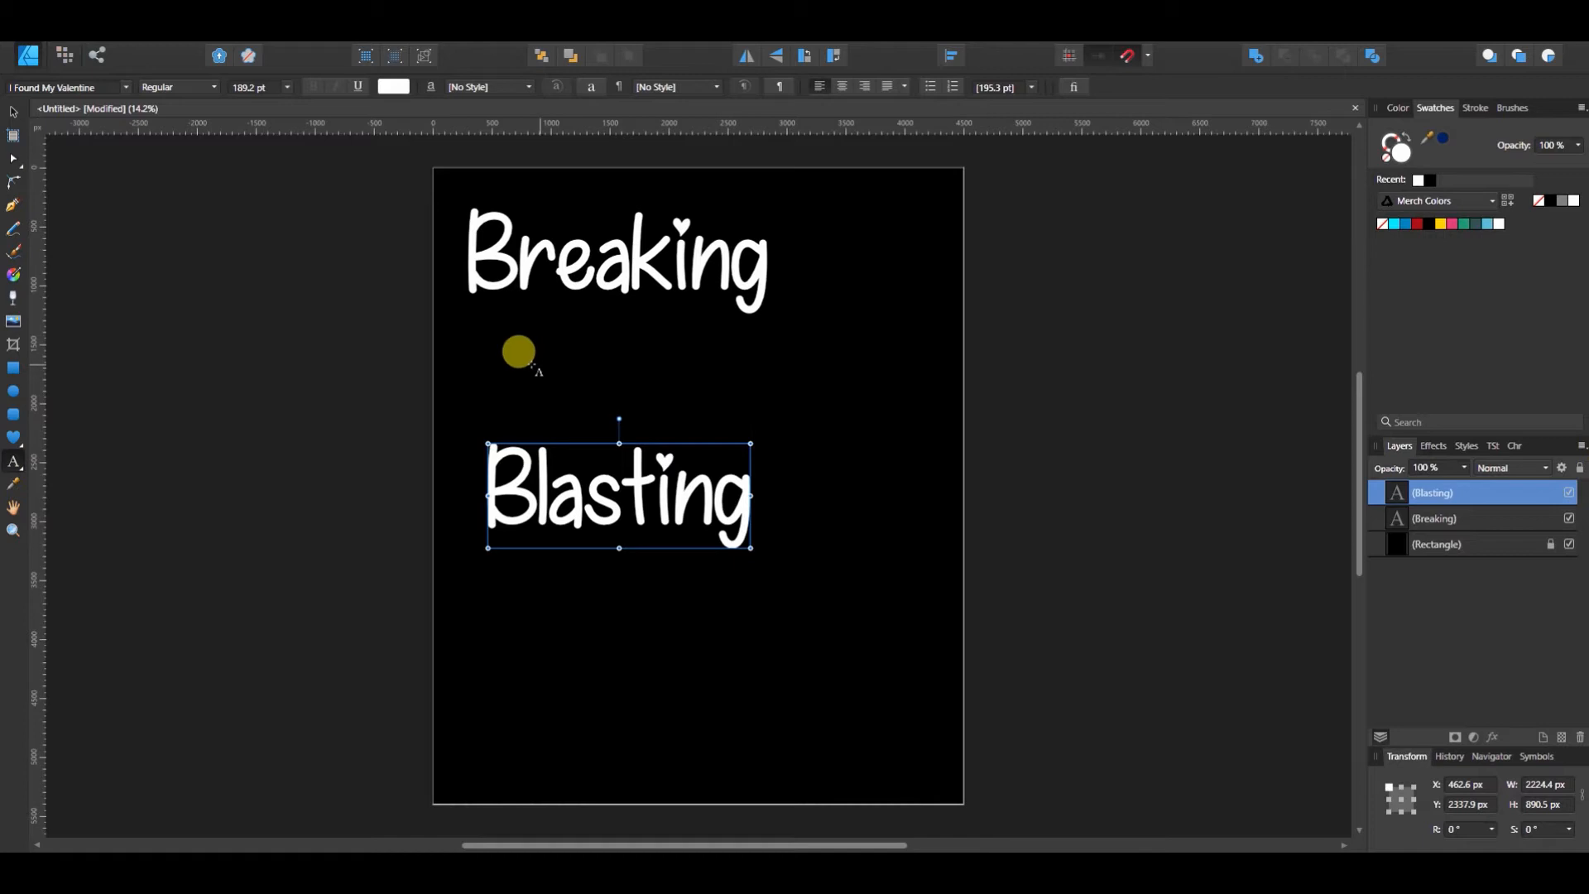
Add the text "Hearts" in the I Found My Valentine Hearted font between "Breaking" and "Blasting"
left_click(458, 351)
left_click(458, 351)
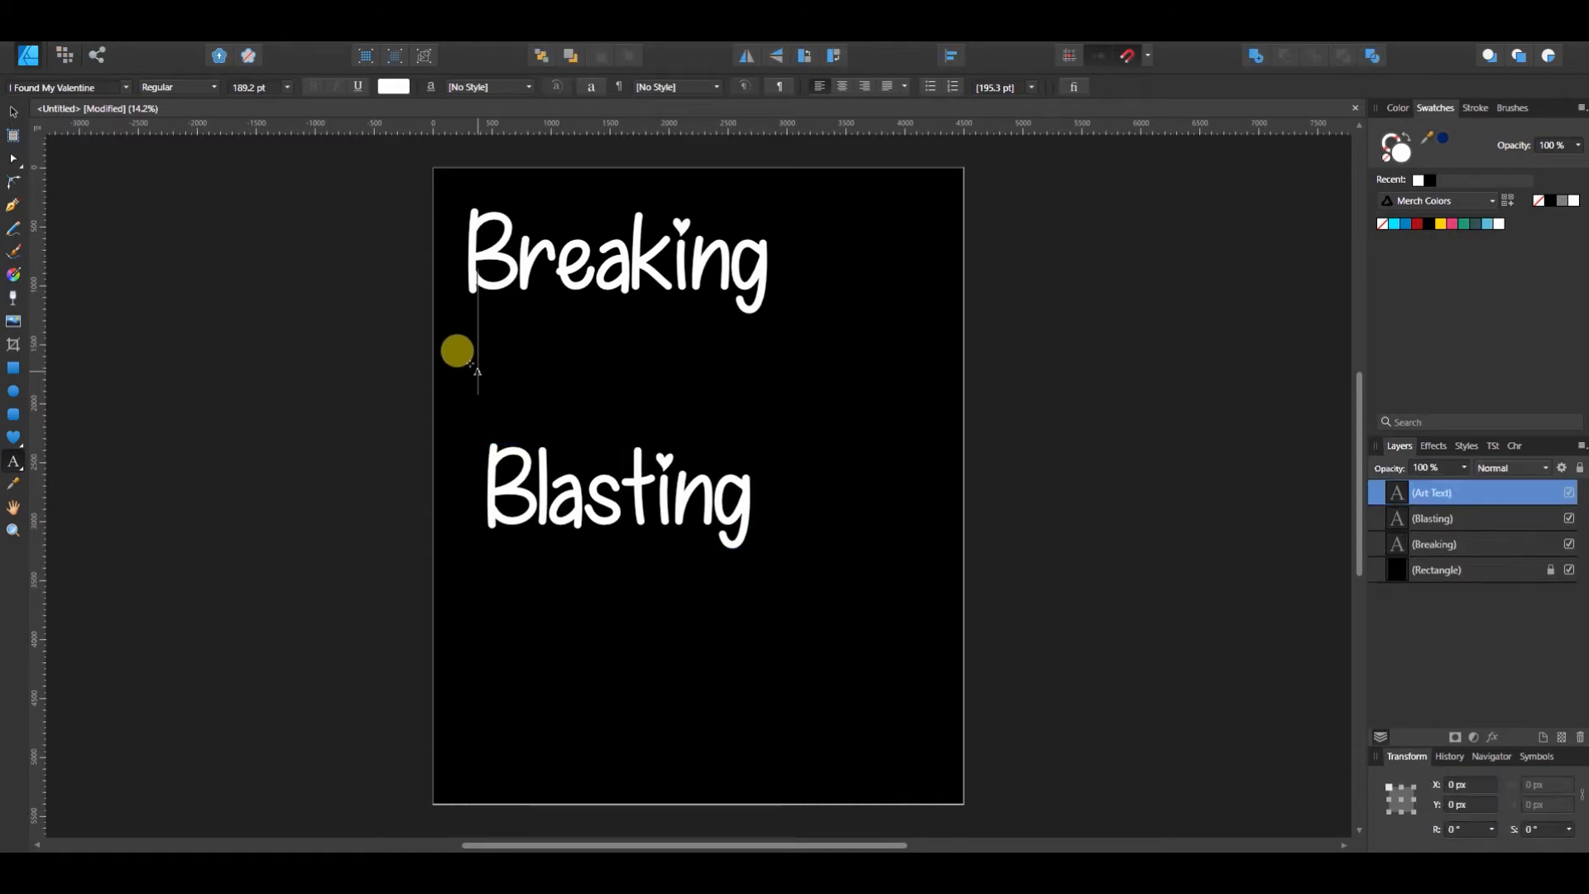
left_click(123, 86)
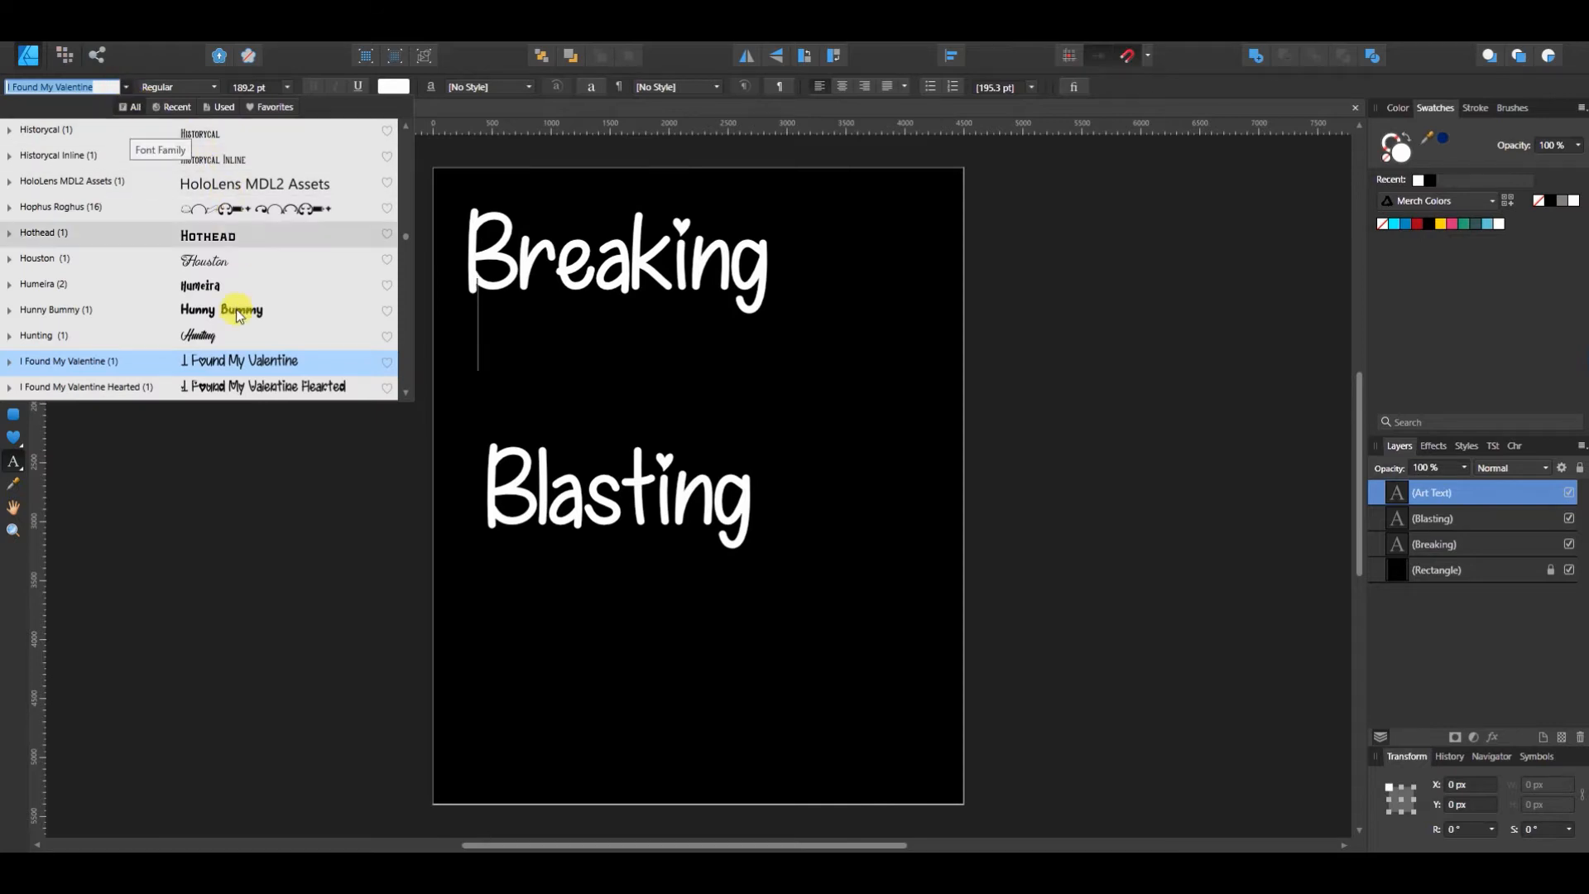
key("Down")
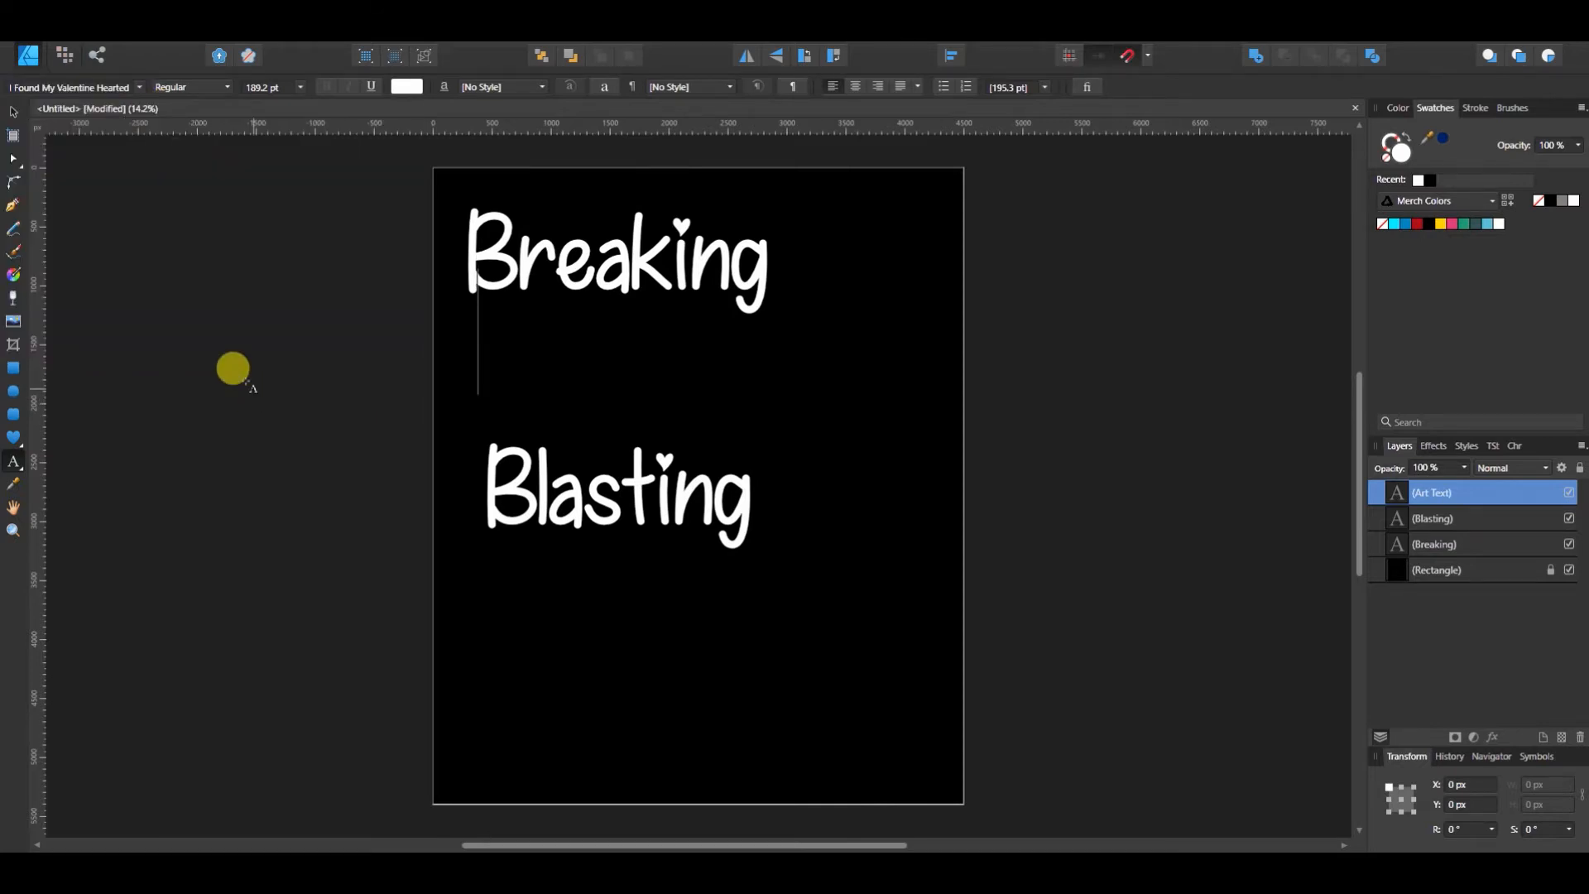
type("Hear")
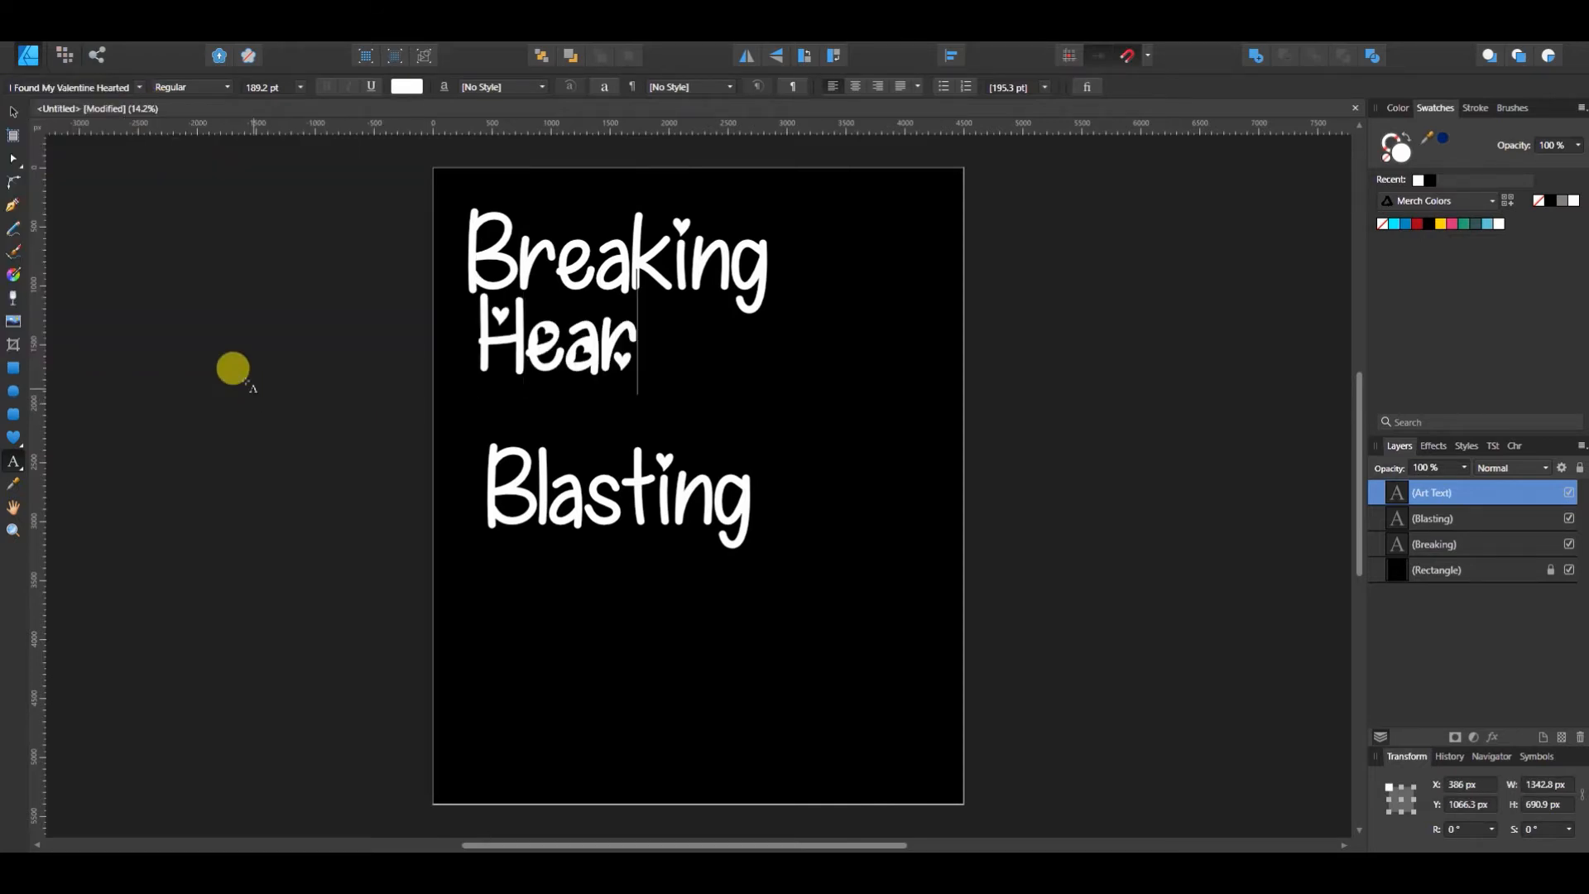
type("ts")
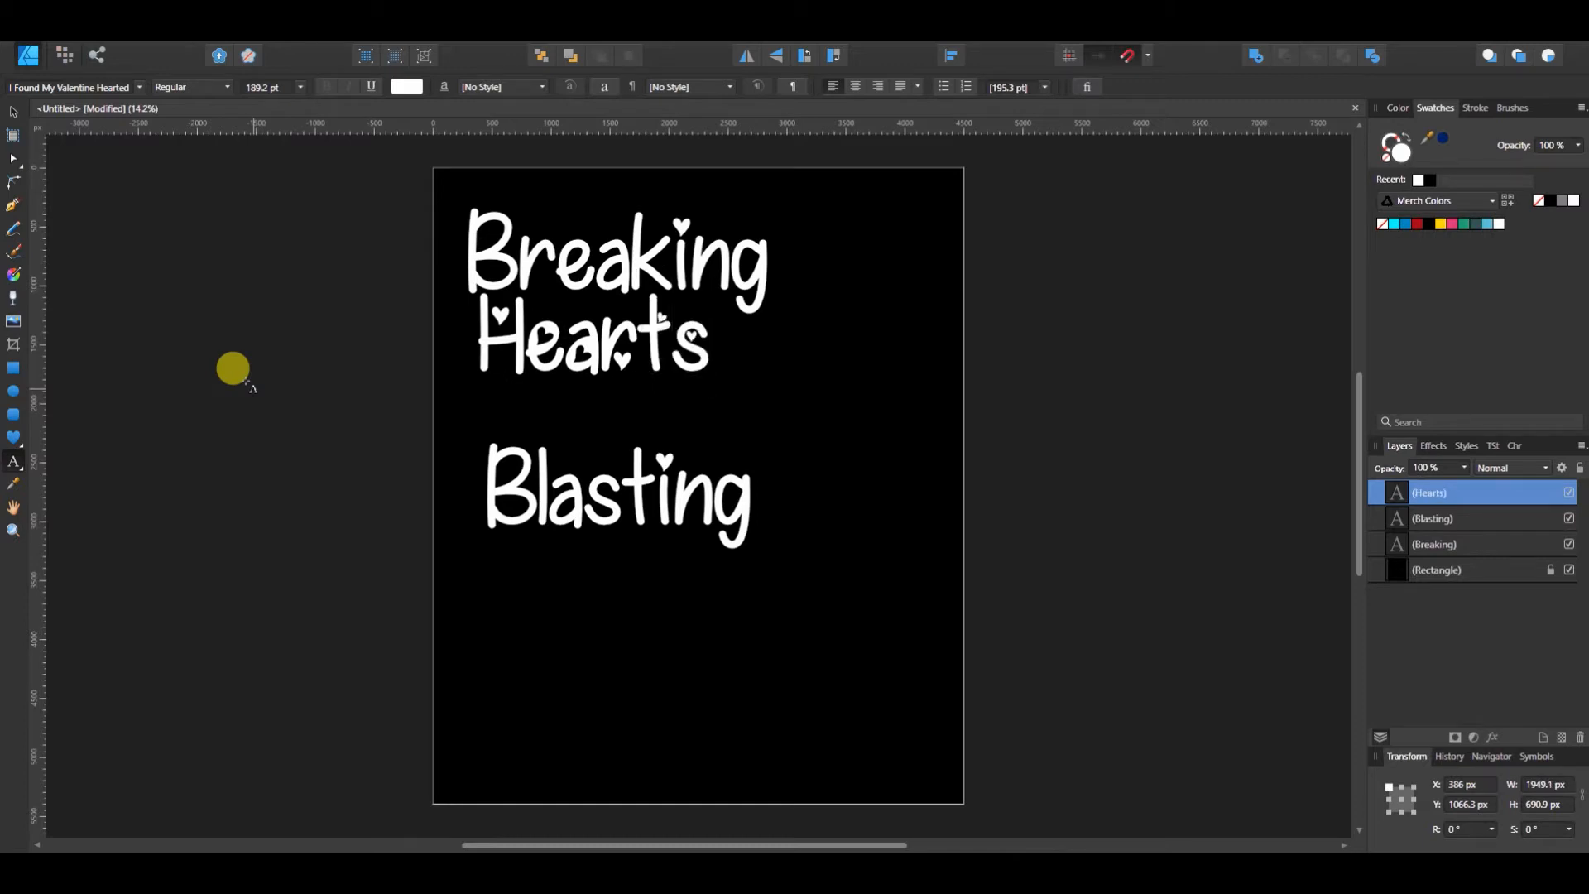
key("Escape")
key("Escape")
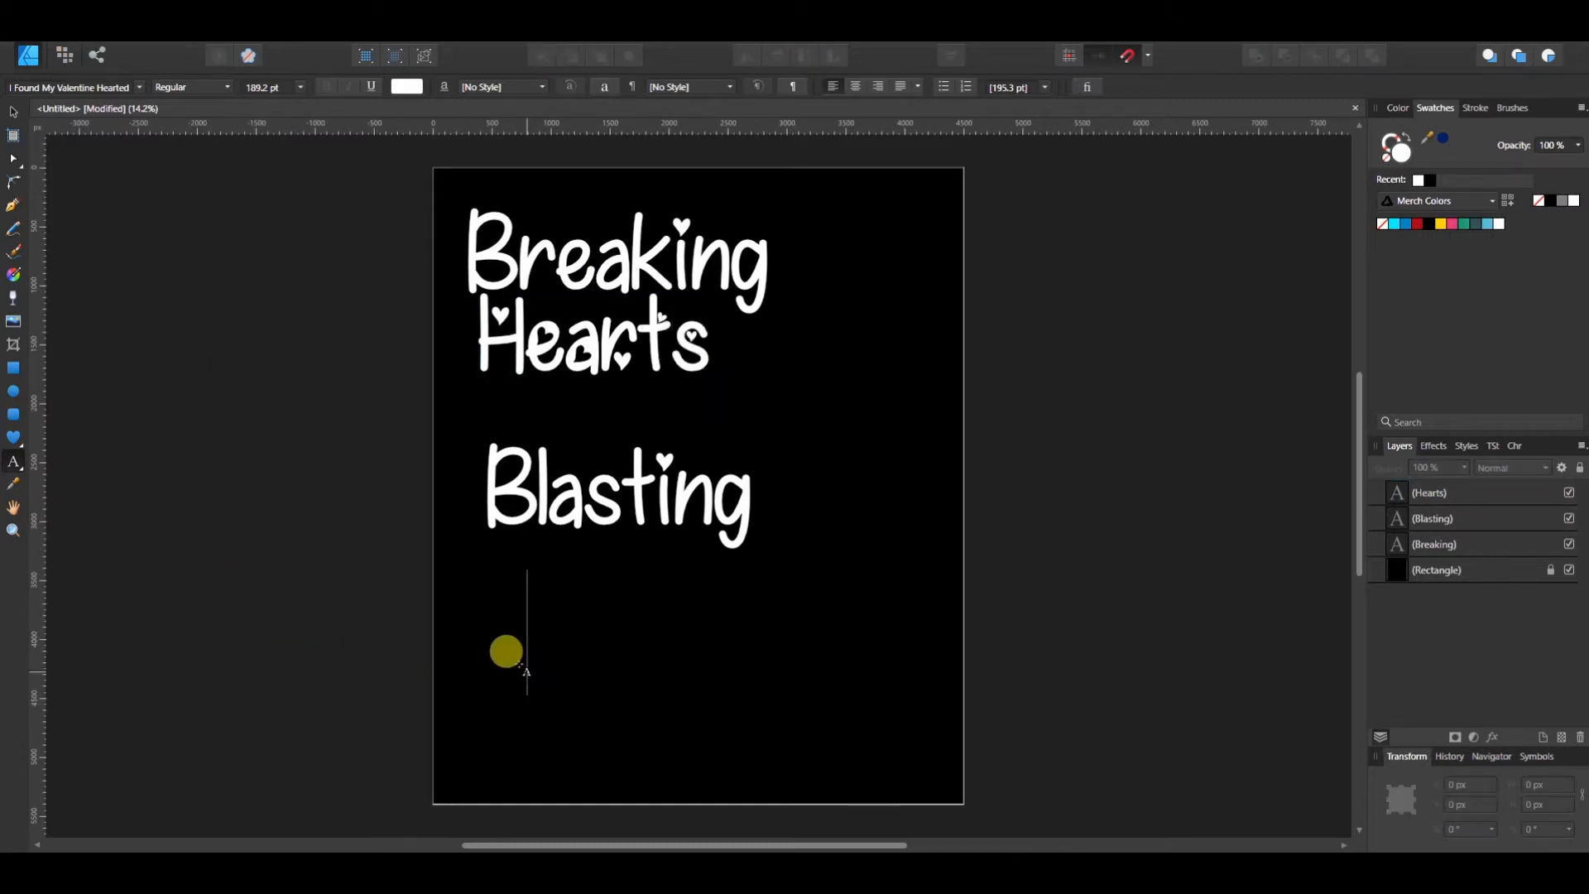
Add the text "Farts" in the I Found My Valentine Hearted font below "Blasting"
type("a")
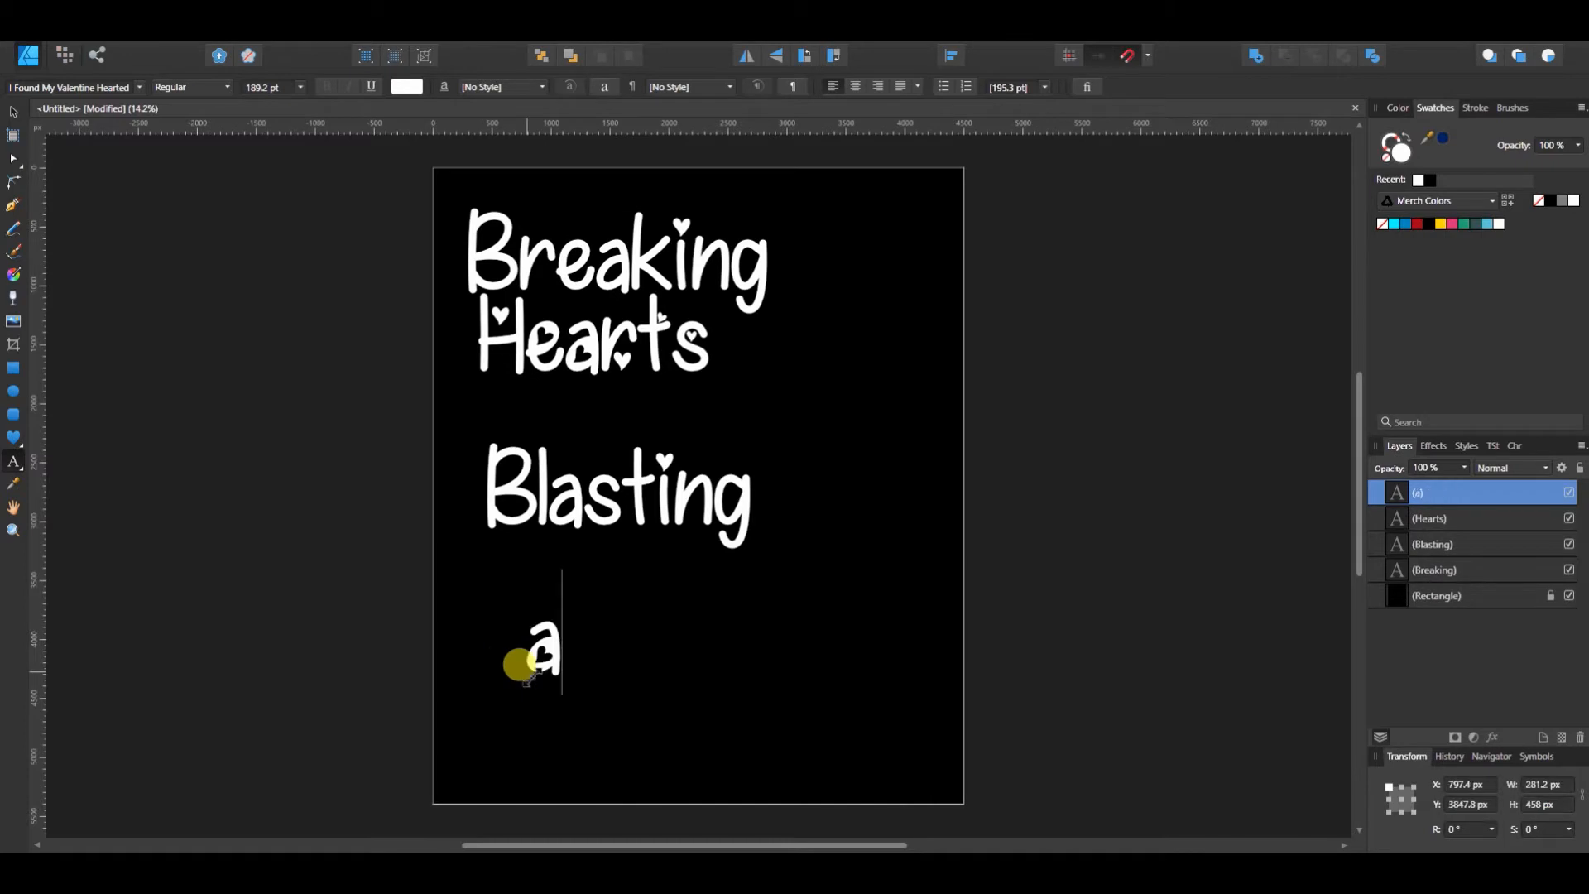
key("BackSpace")
type("Farts")
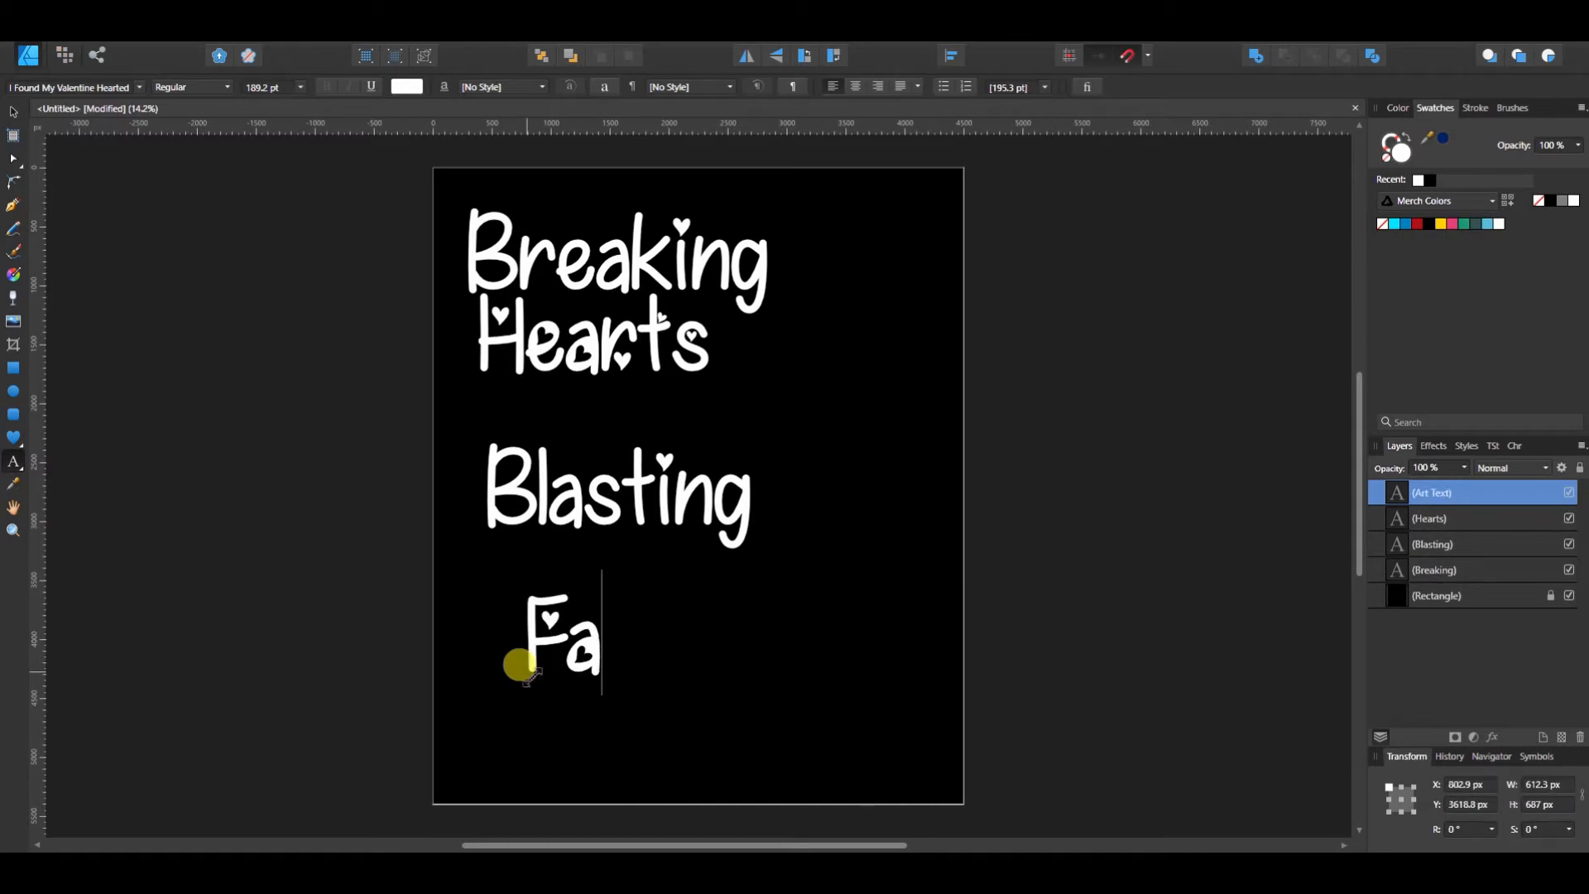
key("Escape")
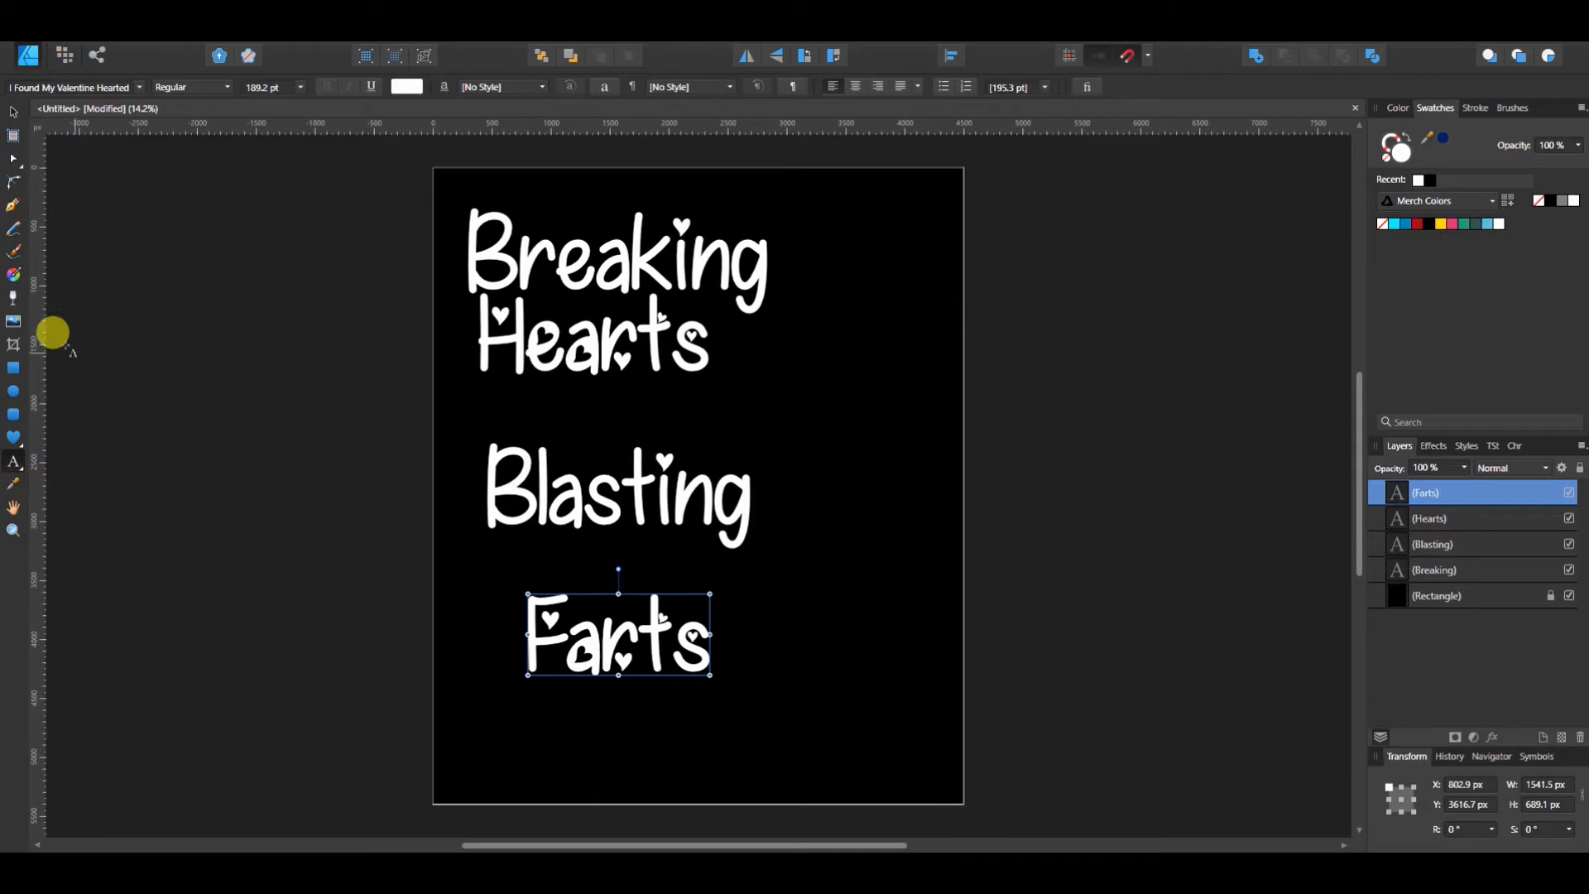
Move "Hearts" down, clear of "Breaking" and just above "Blasting"
left_click(15, 111)
left_click(619, 357)
left_click_drag(619, 358, 600, 426)
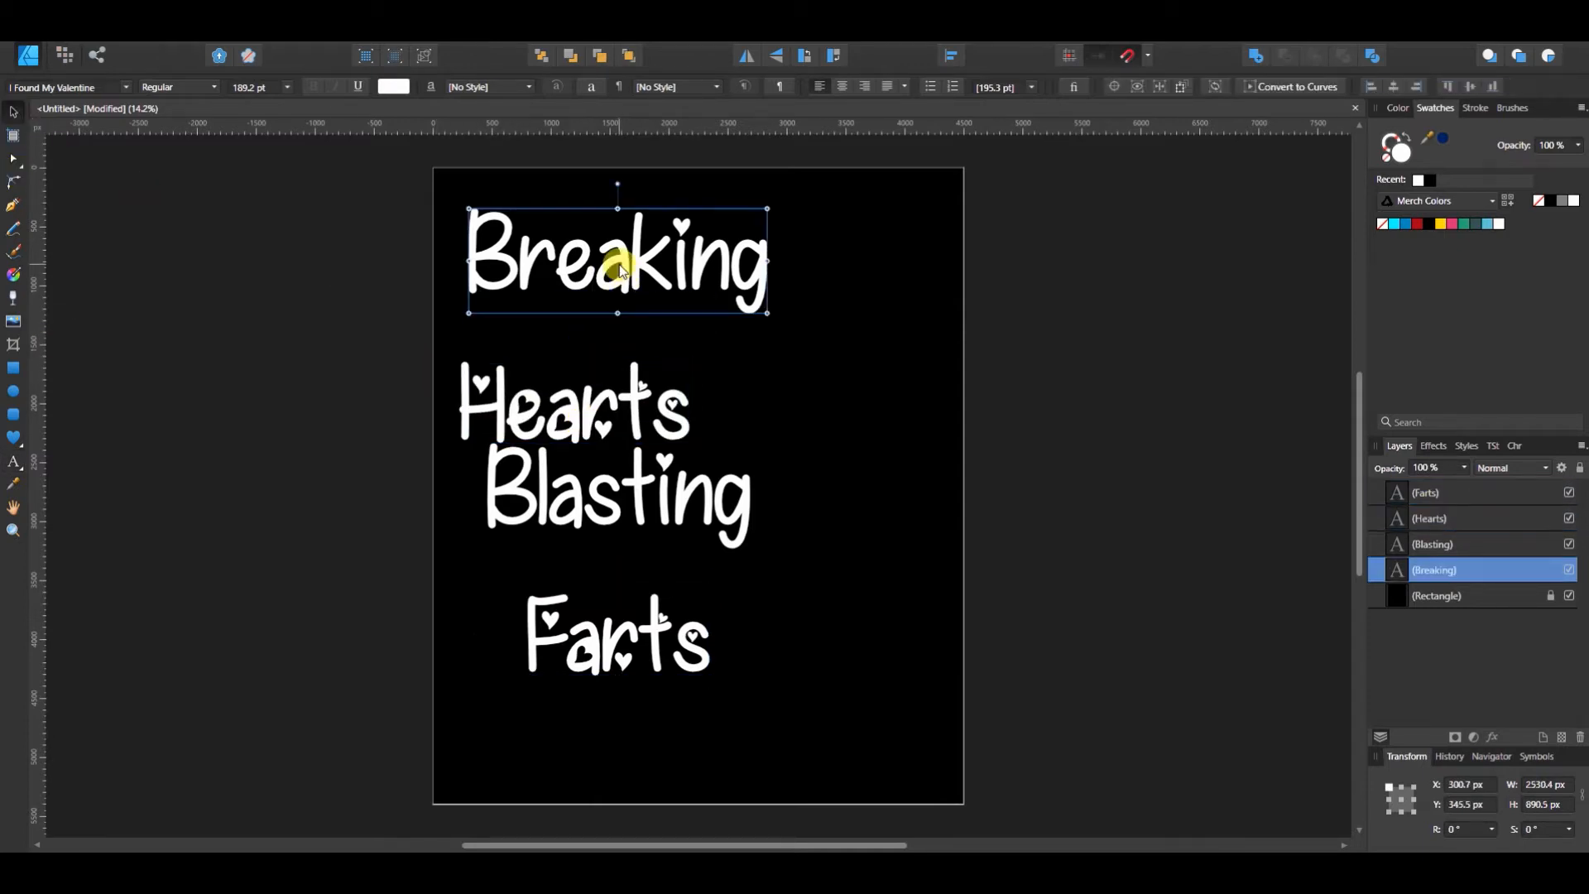
Move "Breaking" to the top centre of the artboard and enlarge it to about 219 pt
left_click_drag(621, 259, 694, 246)
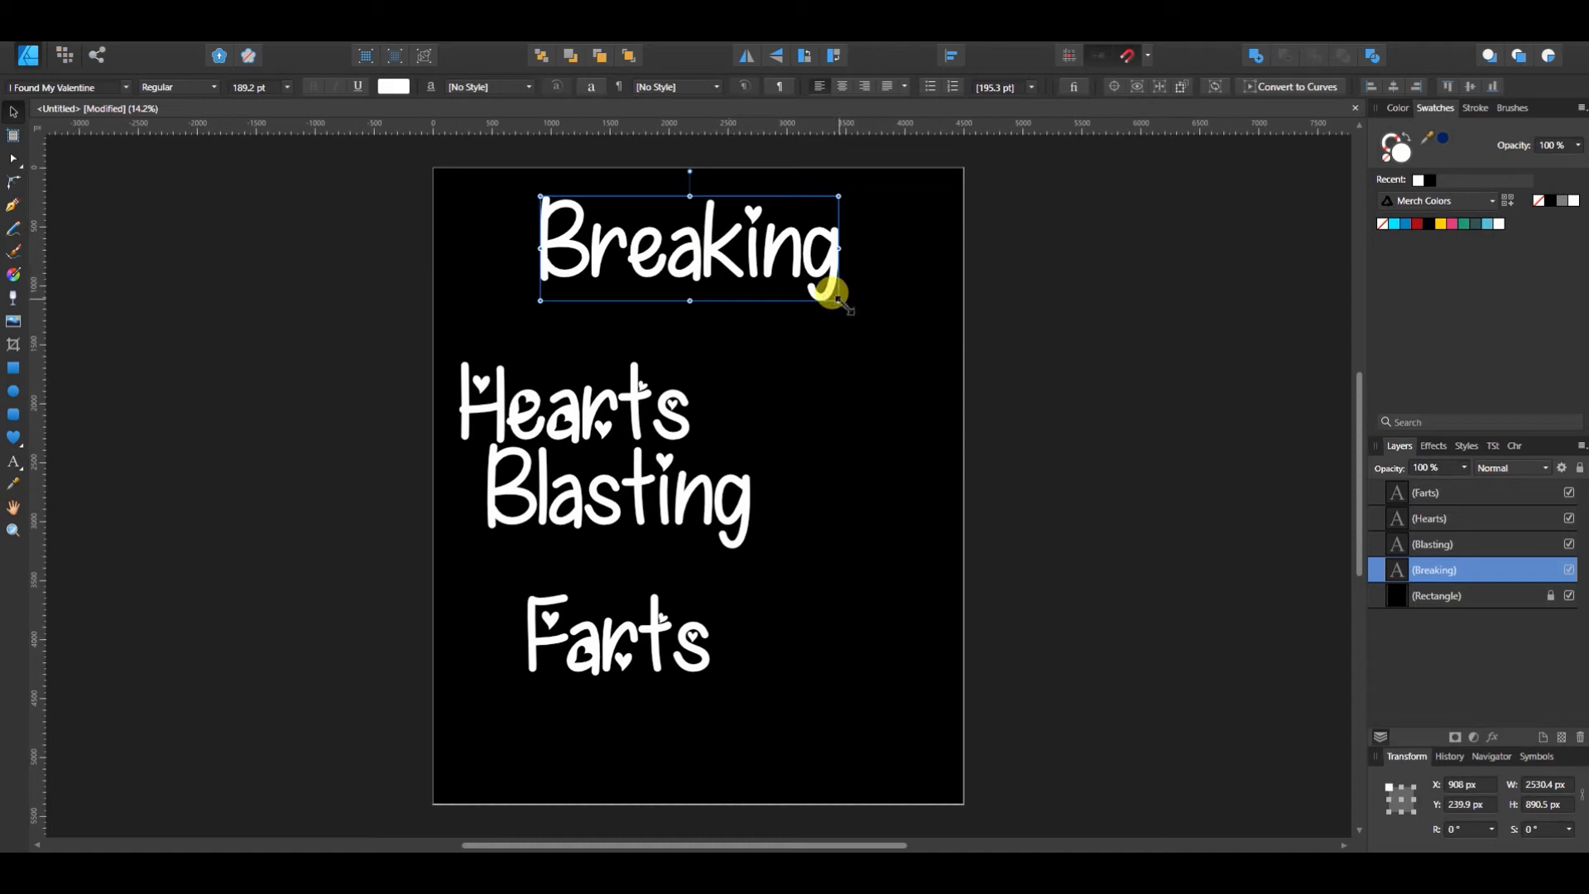
left_click_drag(838, 300, 851, 308)
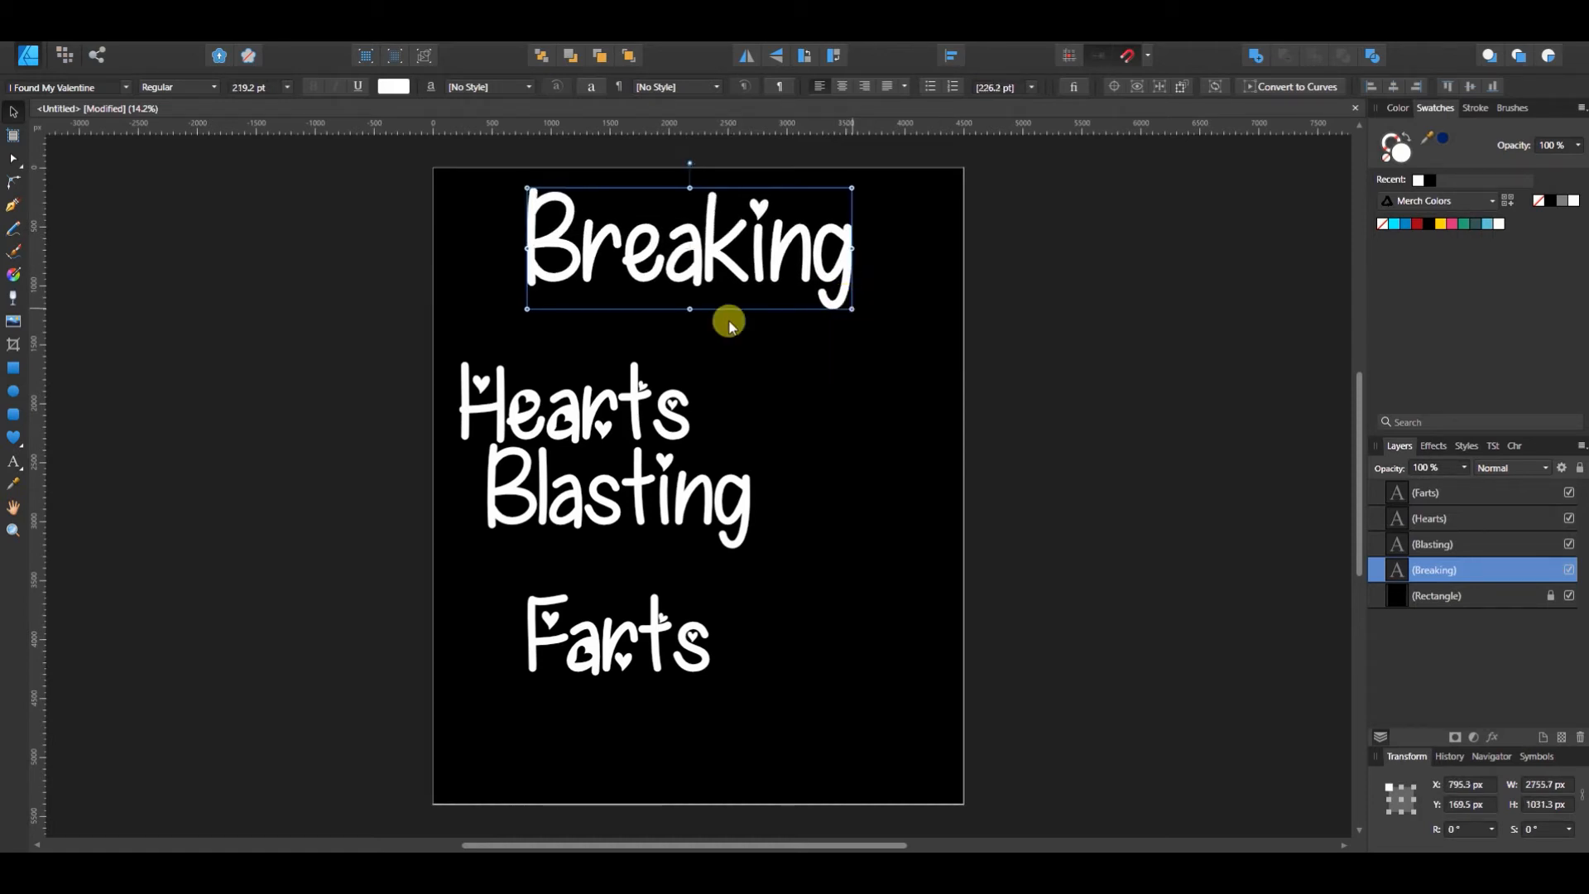
Move "Farts" down near the lower edge of the artboard and place "Blasting" just above it
left_click(654, 633)
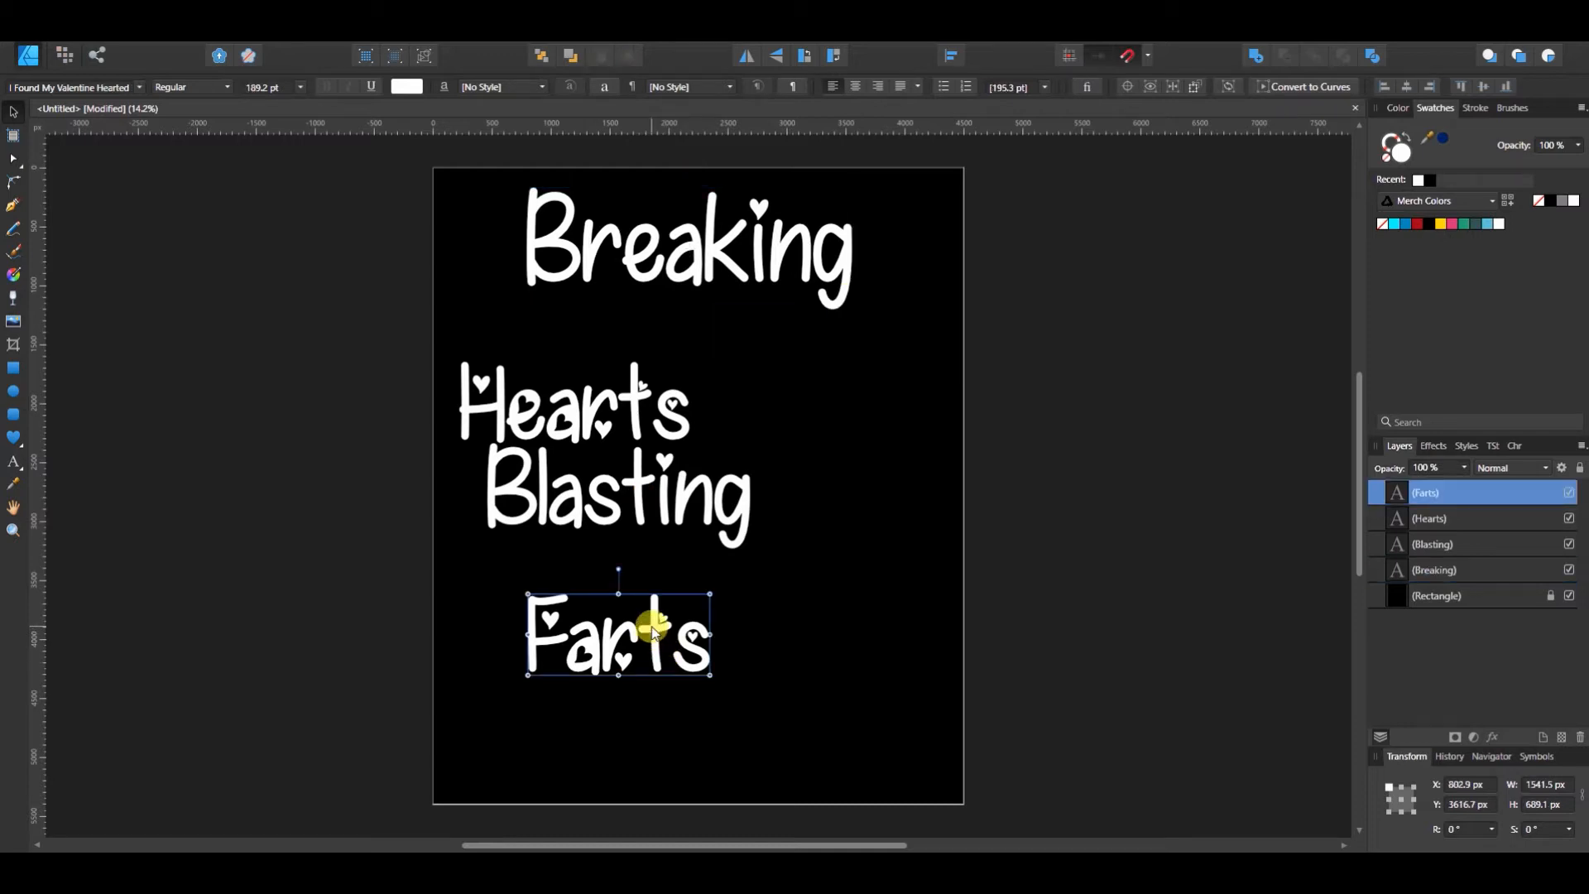
left_click_drag(659, 638, 667, 725)
left_click_drag(669, 490, 689, 602)
Move "Hearts" so that it sits centred beneath "Breaking"
left_click(593, 411)
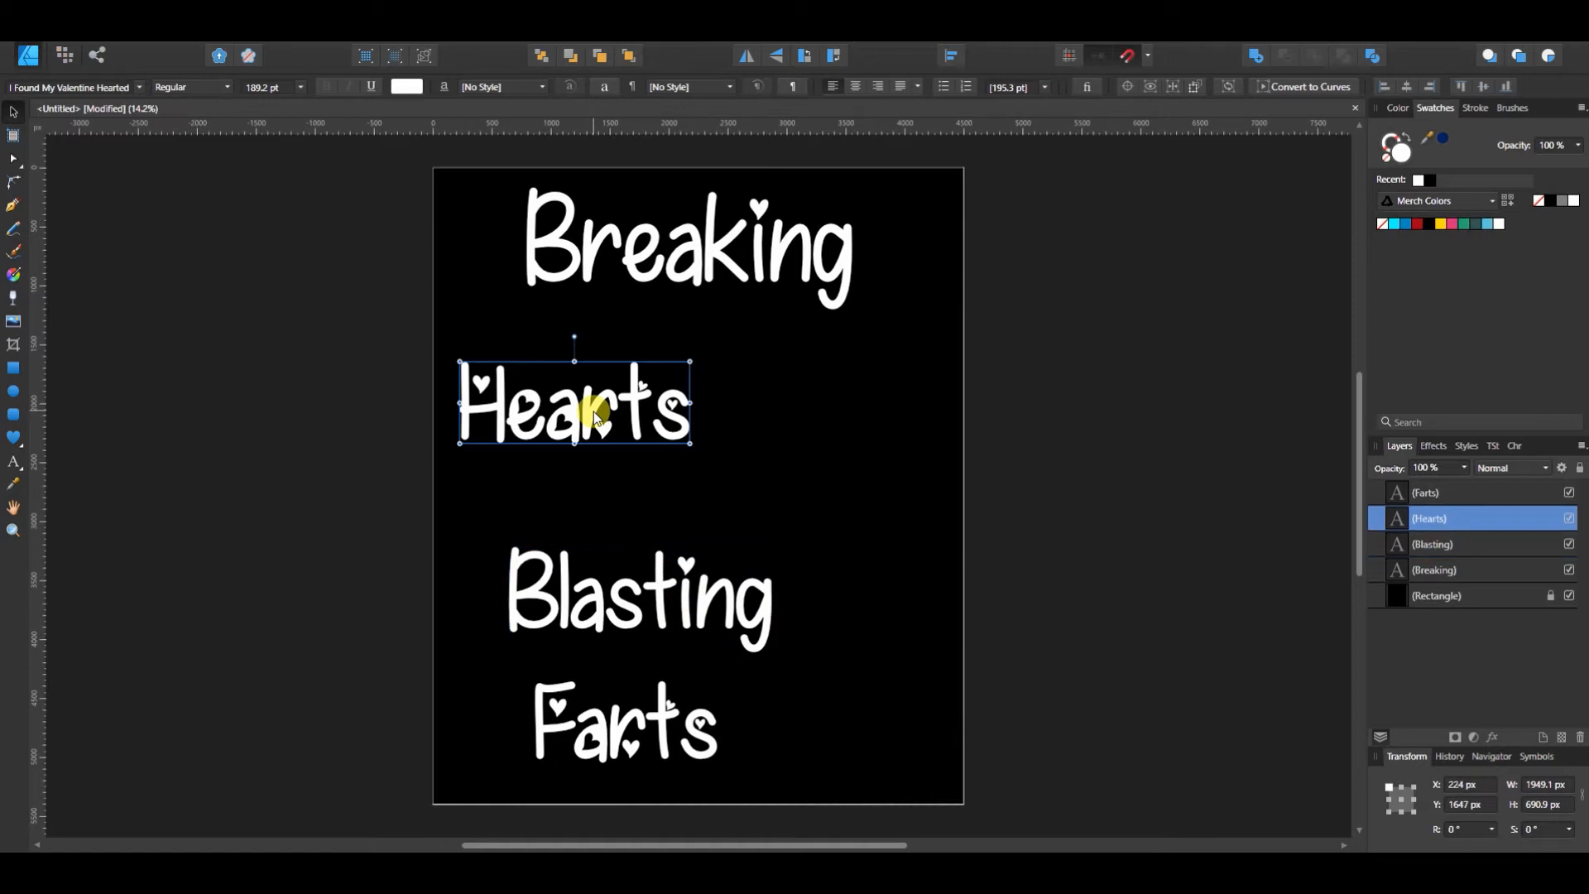
key("t")
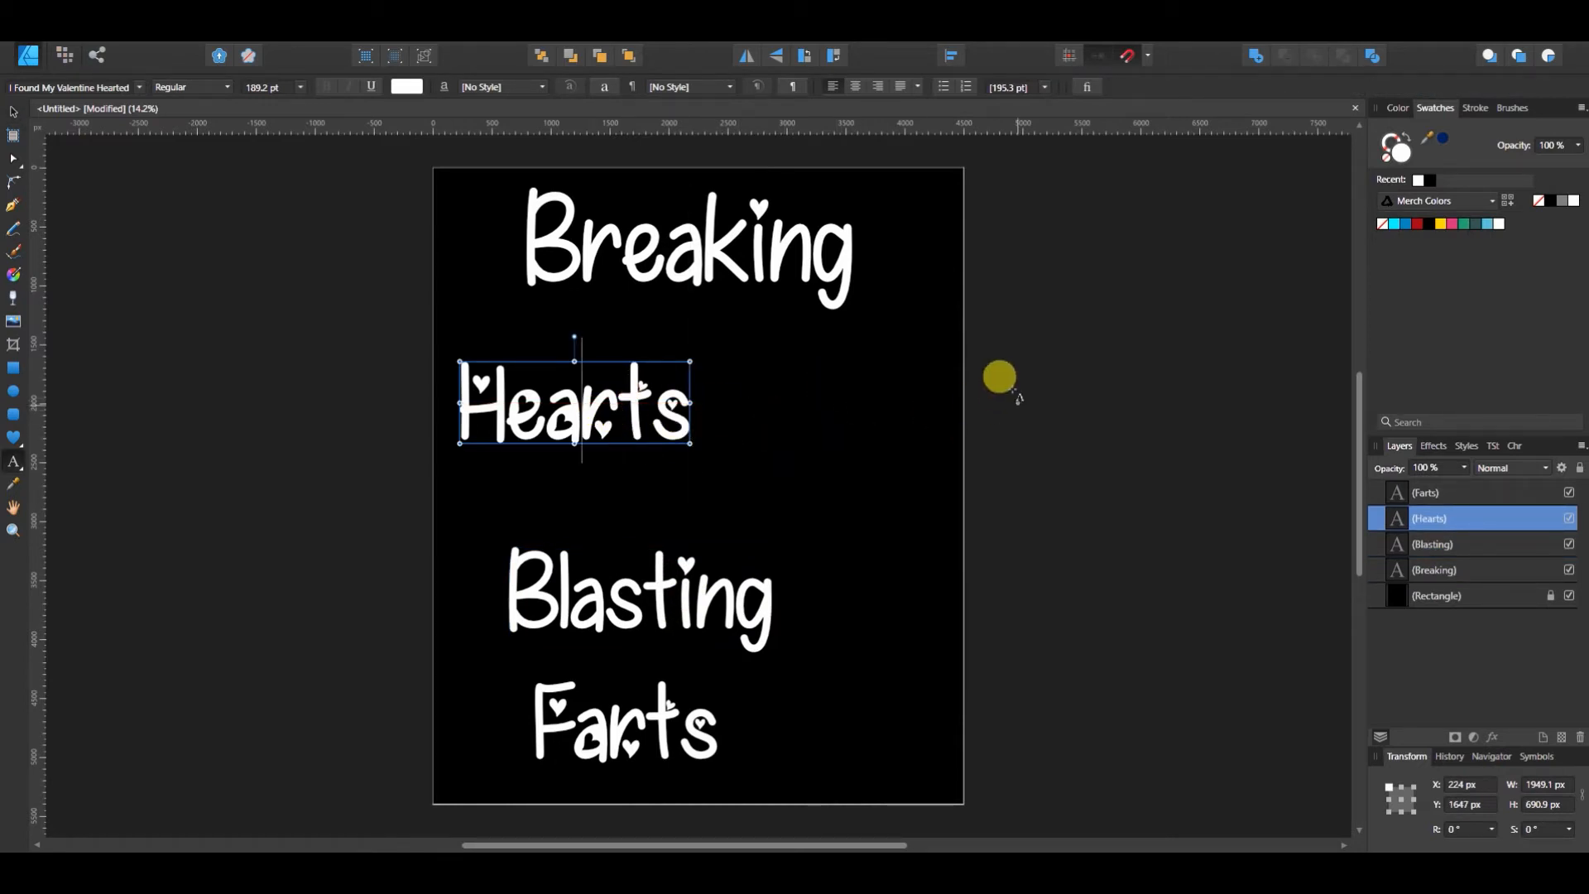
key("Escape")
key("Escape")
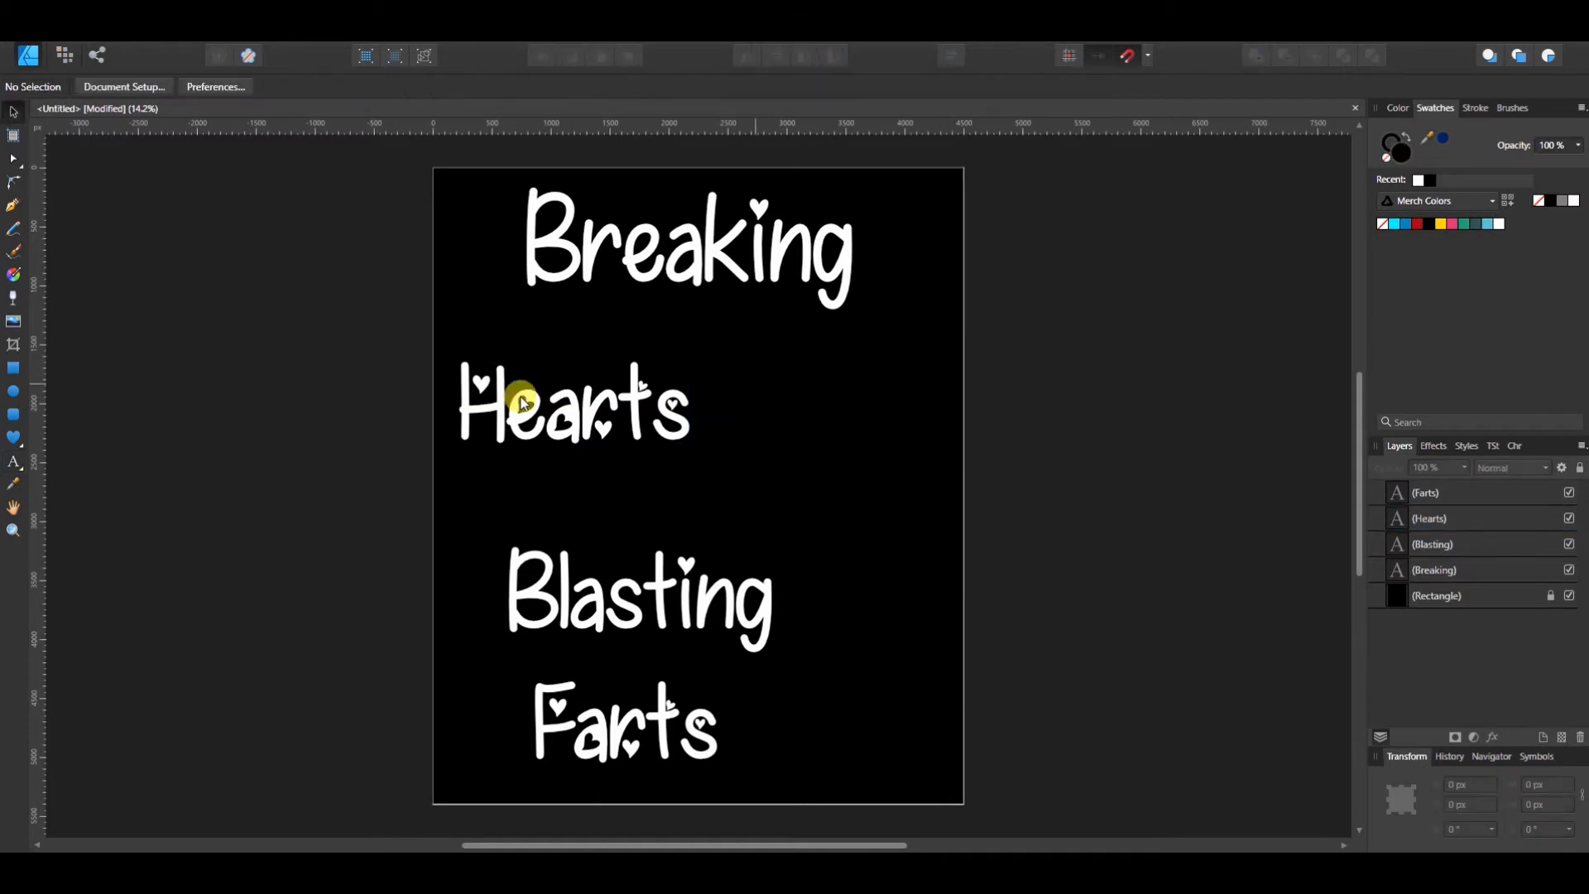
left_click(553, 402)
left_click_drag(574, 411, 684, 391)
Set the font size of "Hearts" to 219 pt so that it matches "Breaking"
left_click(675, 269)
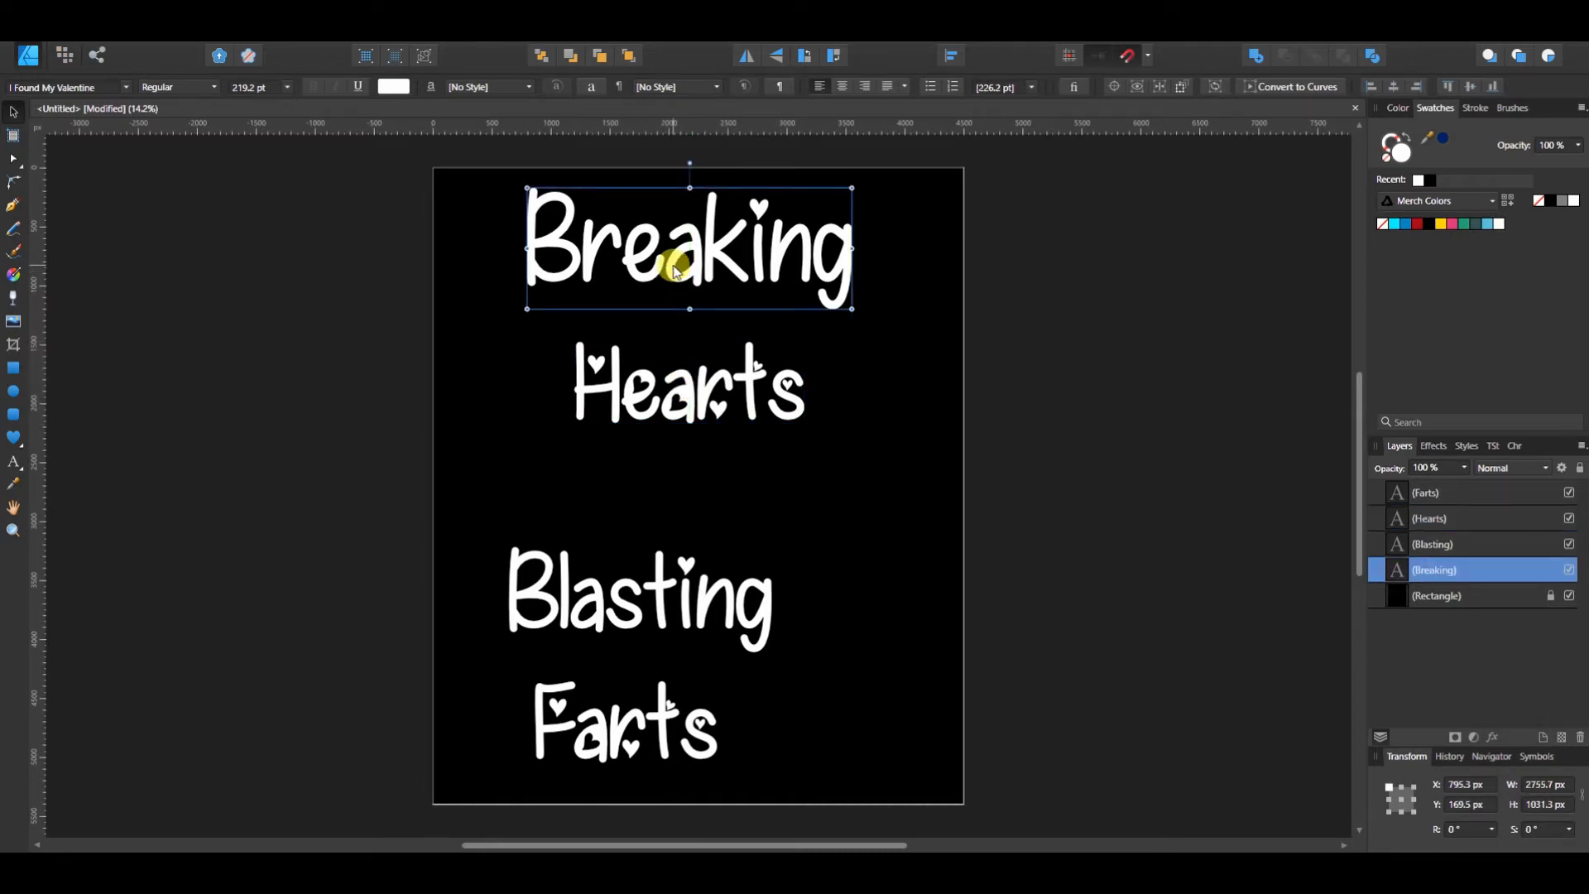
left_click(680, 380)
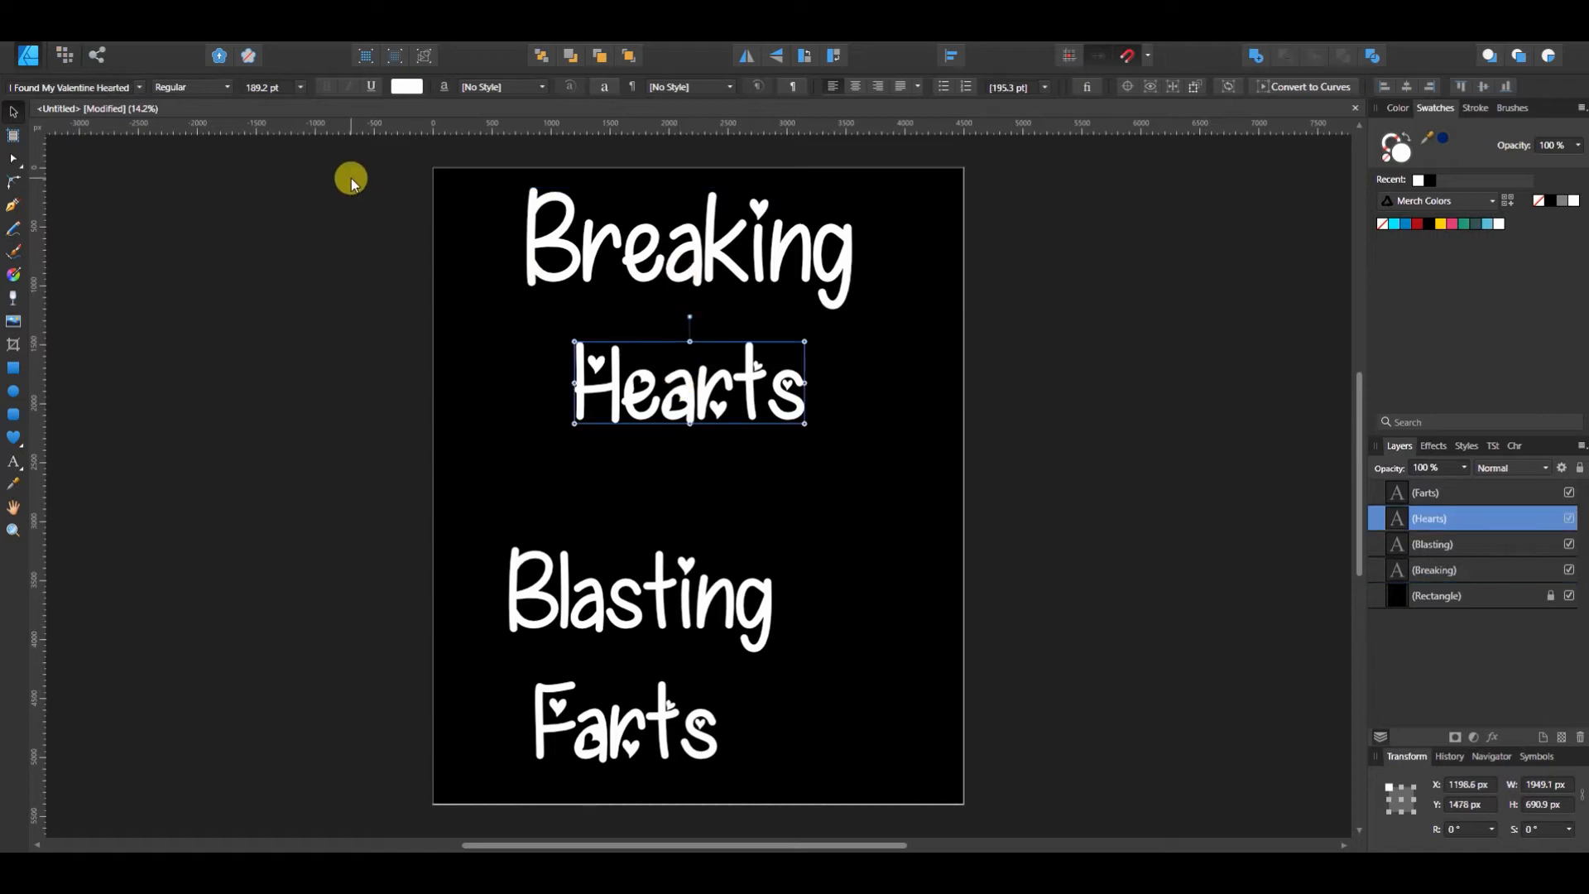
left_click(251, 86)
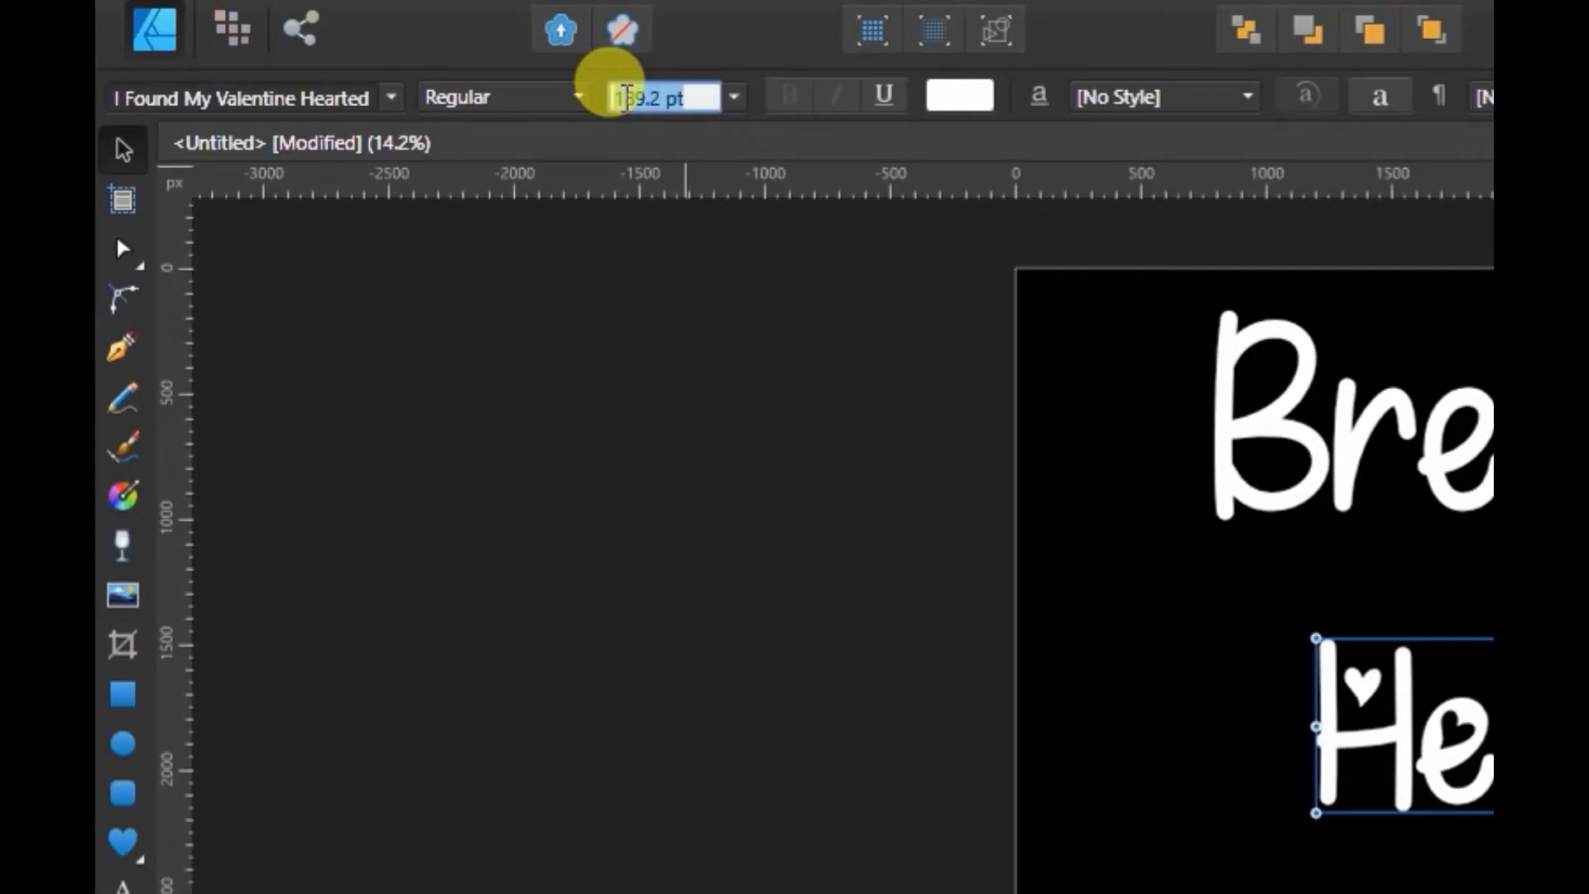
type("21")
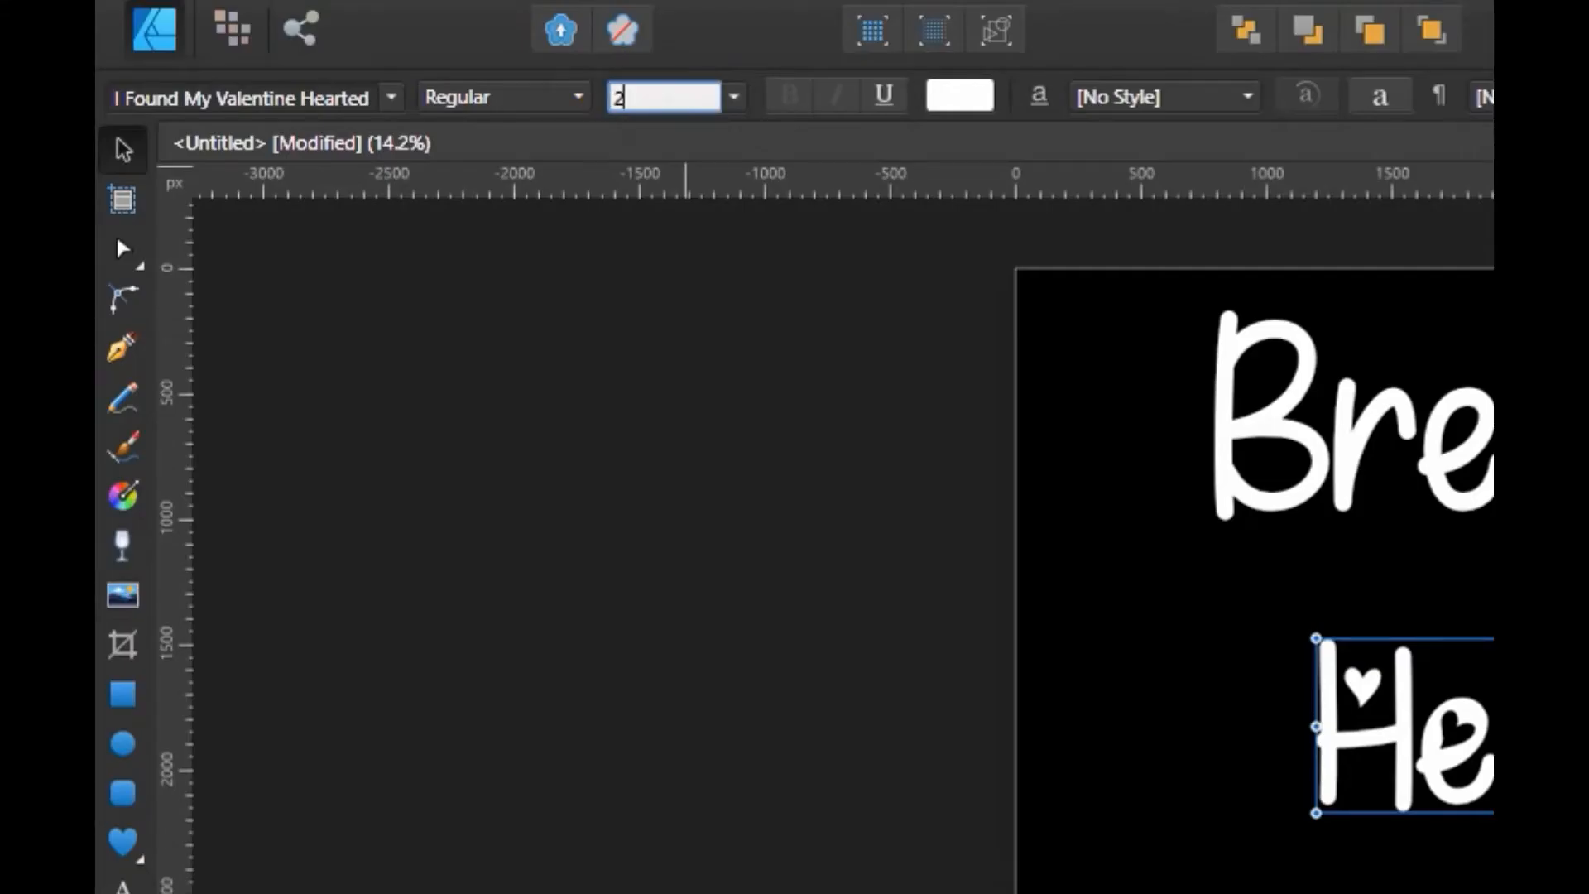
type("9")
key("Return")
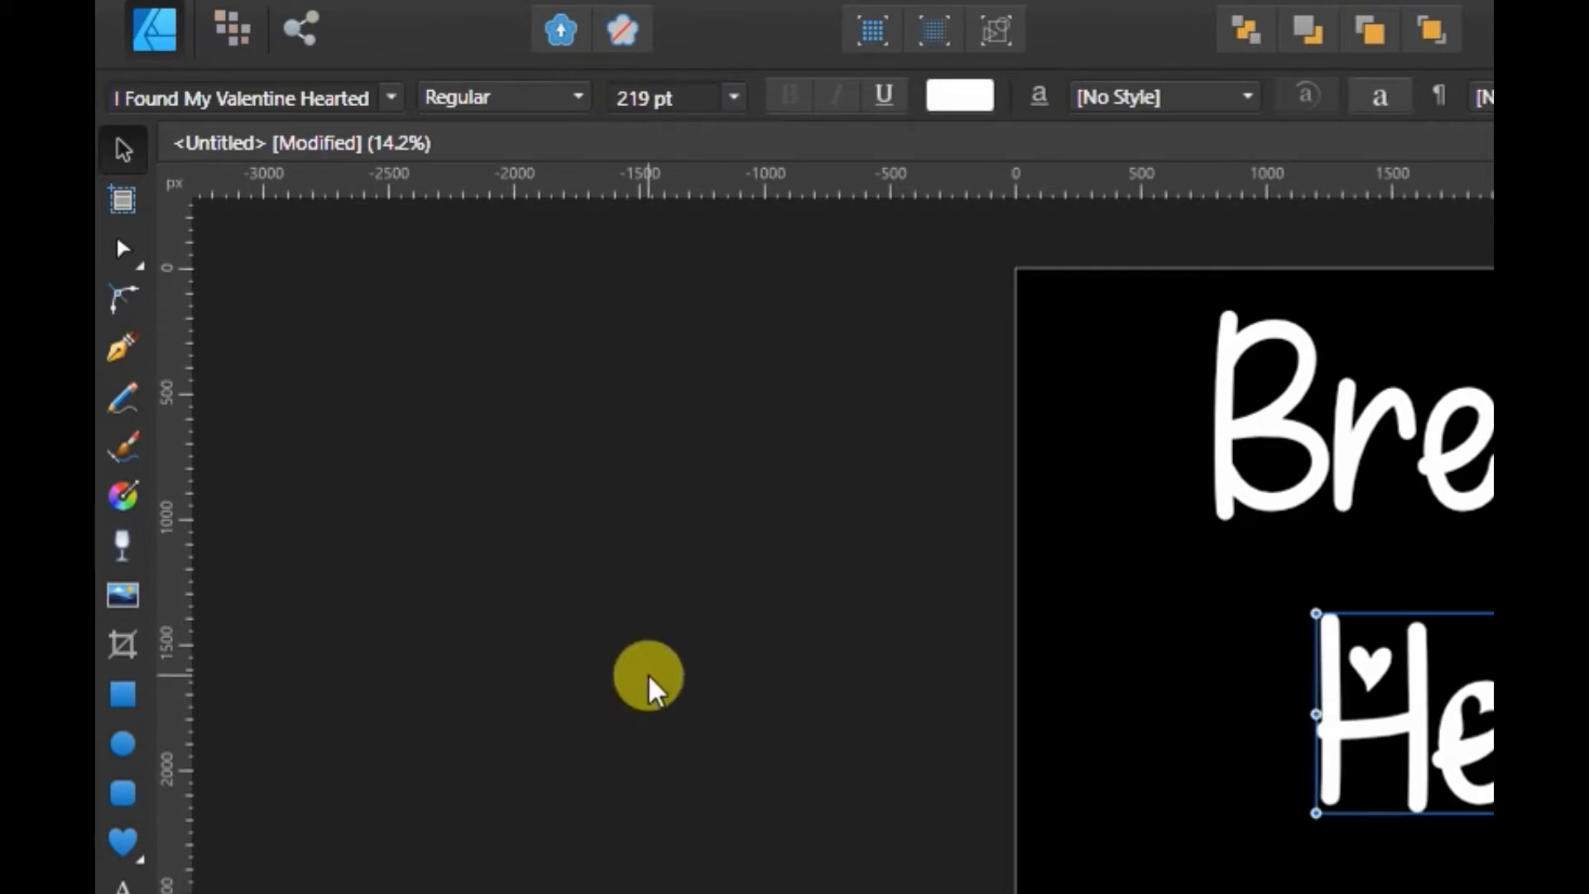
Set the font size of both "Blasting" and "Farts" to 219 pt
left_click(656, 588)
left_click(626, 97)
type("219")
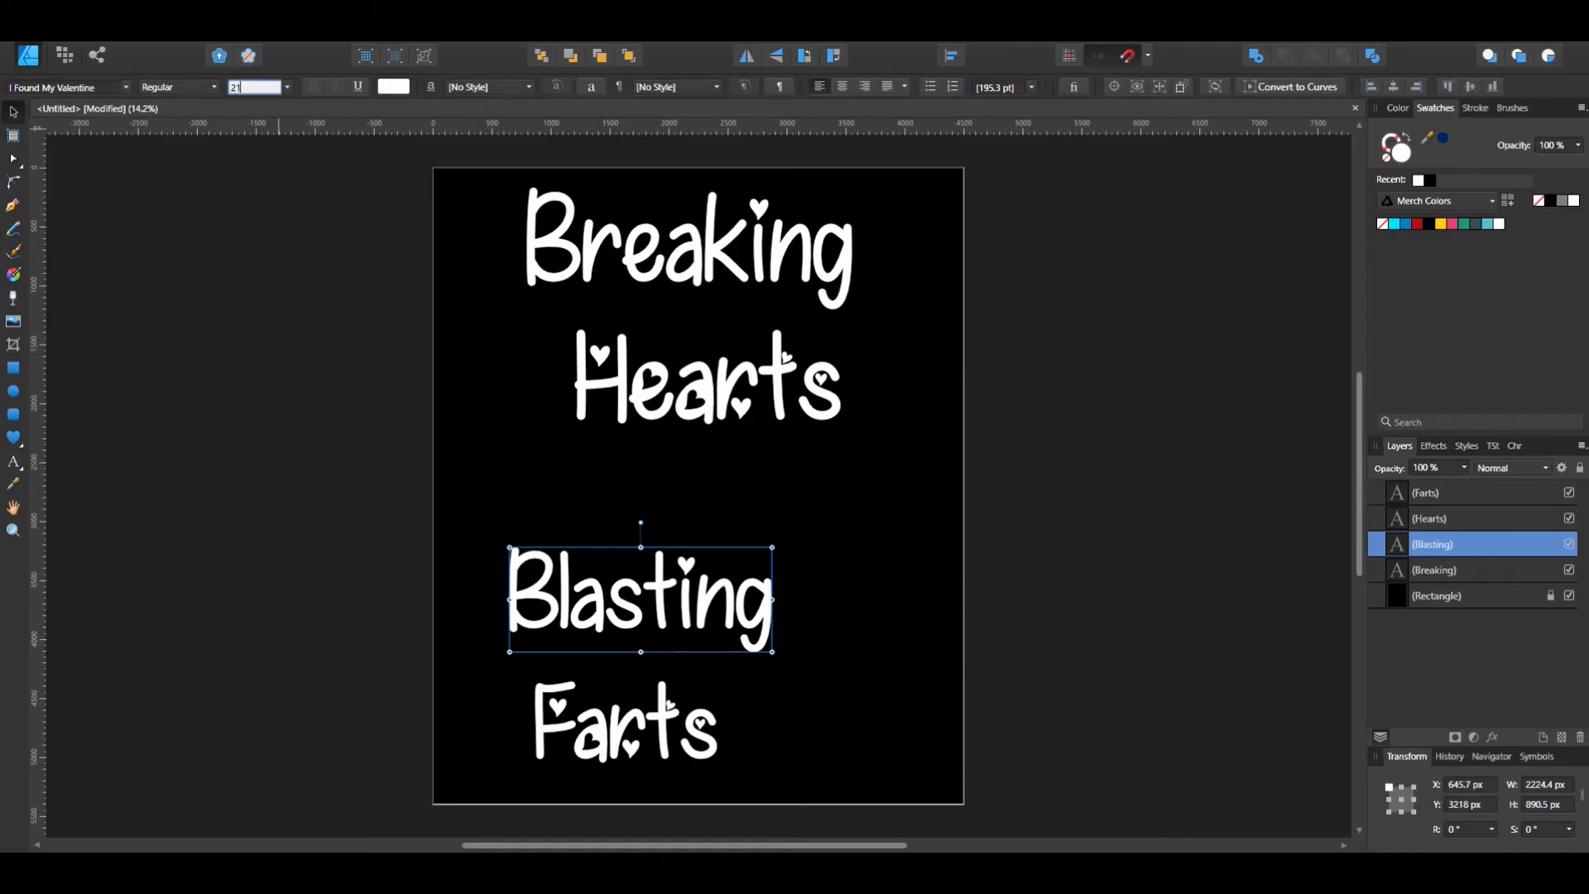
key("Return")
left_click(624, 728)
left_click(254, 96)
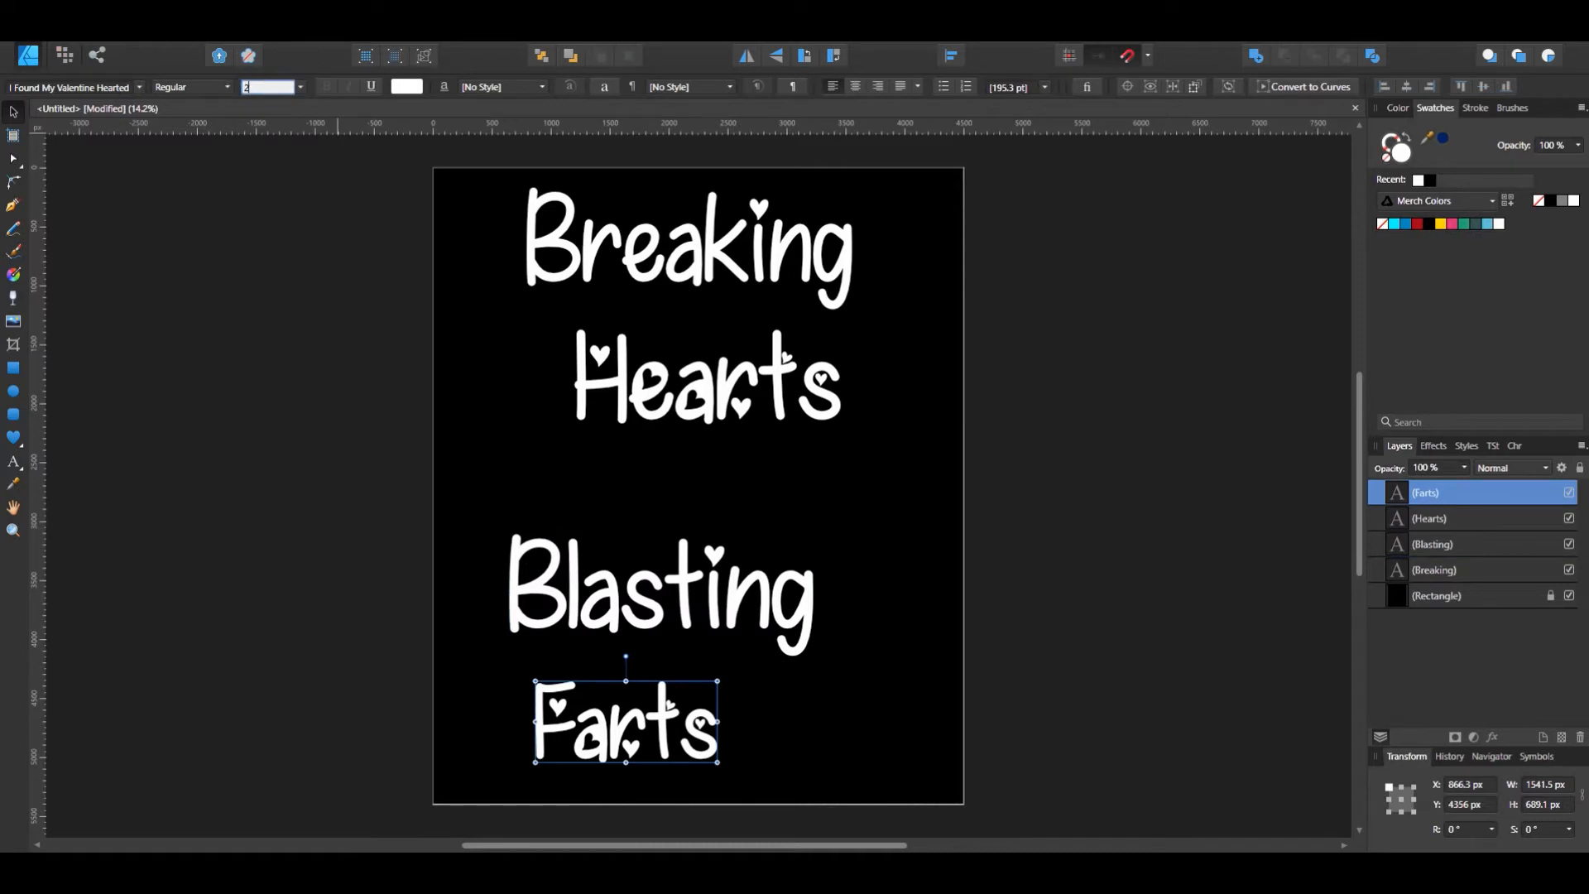
type("219")
key("Return")
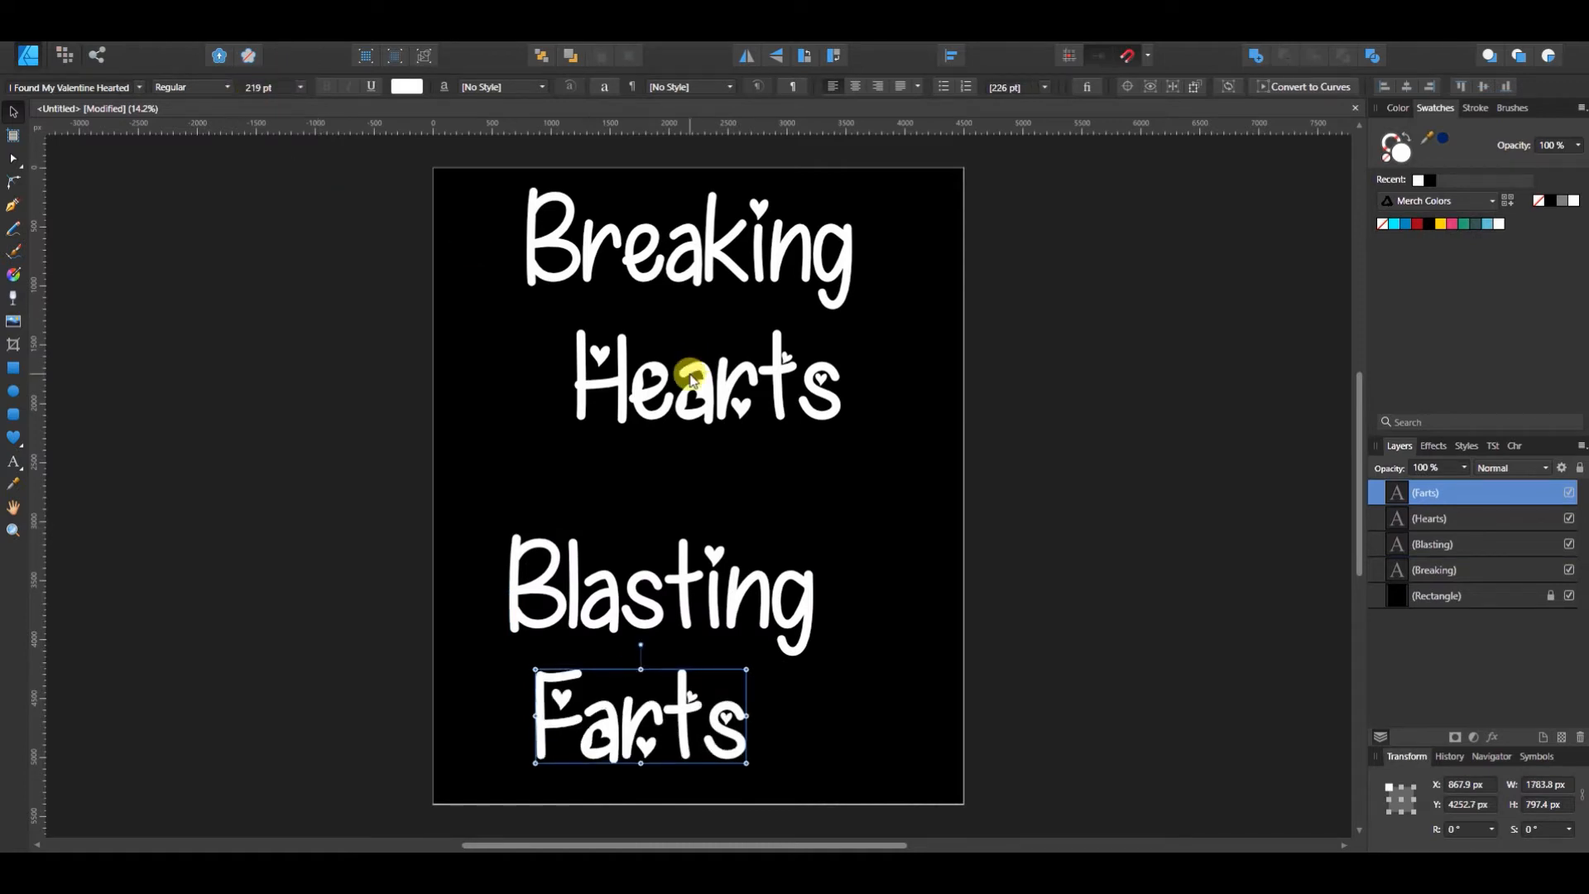
Stack the words evenly by centring "Hearts" beneath "Breaking" and moving "Blasting" and "Farts" up to the artboard's horizontal centre
left_click(722, 385)
mouse_move(723, 385)
left_mouse_down()
mouse_move(687, 368)
mouse_move(705, 381)
left_mouse_up()
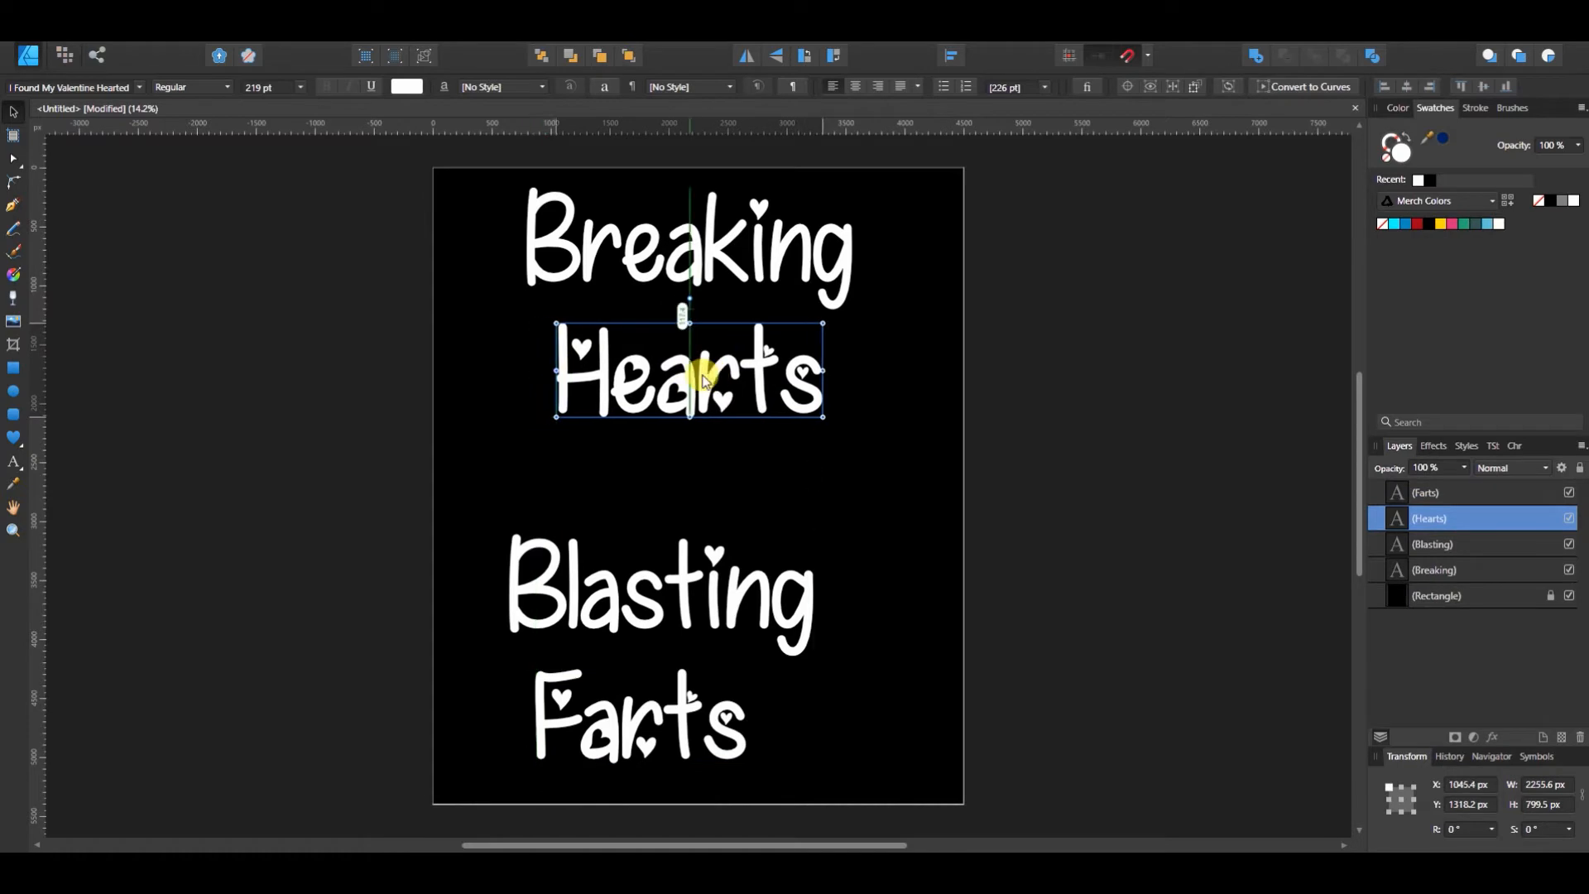
left_click(681, 587)
left_click_drag(682, 590, 721, 523)
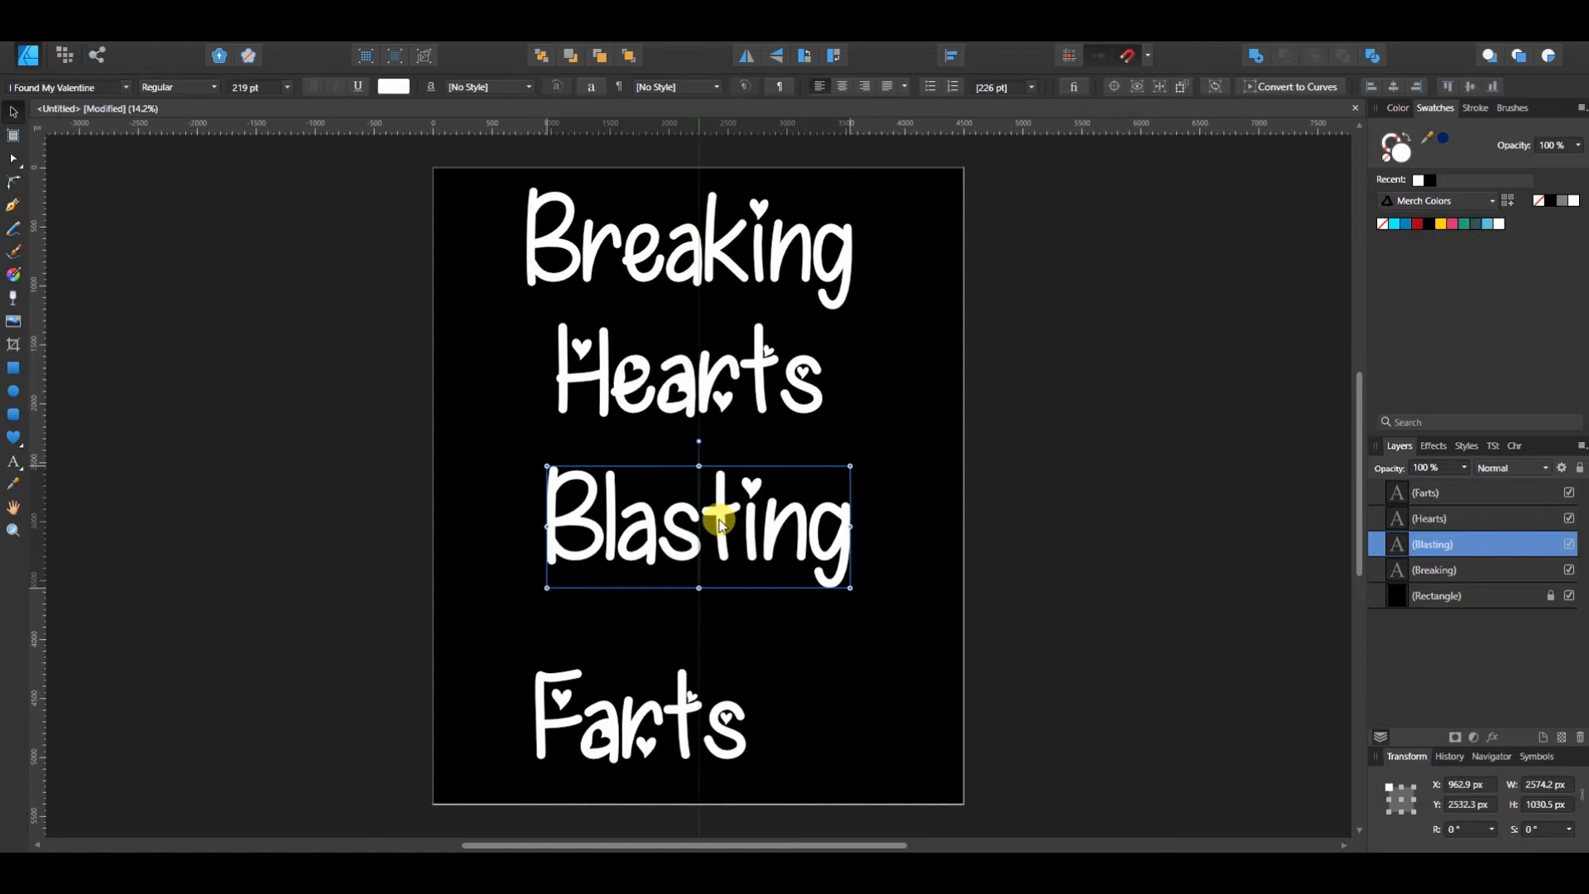
left_click(652, 710)
left_click_drag(652, 712, 710, 659)
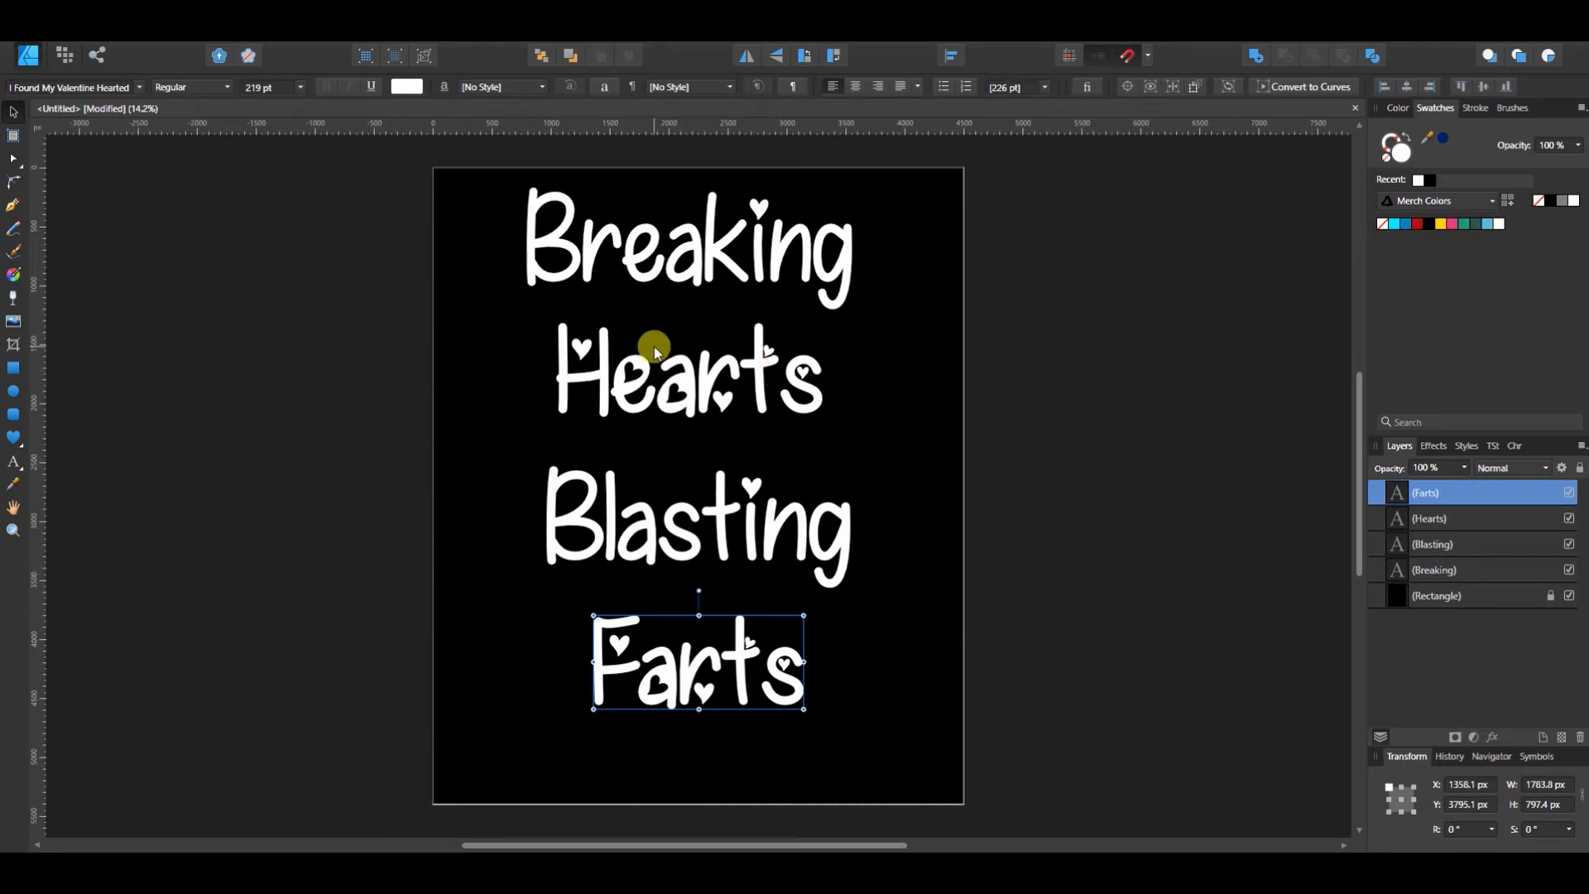
Convert "Hearts" to curves and ungroup it into individual letters
left_click(716, 381)
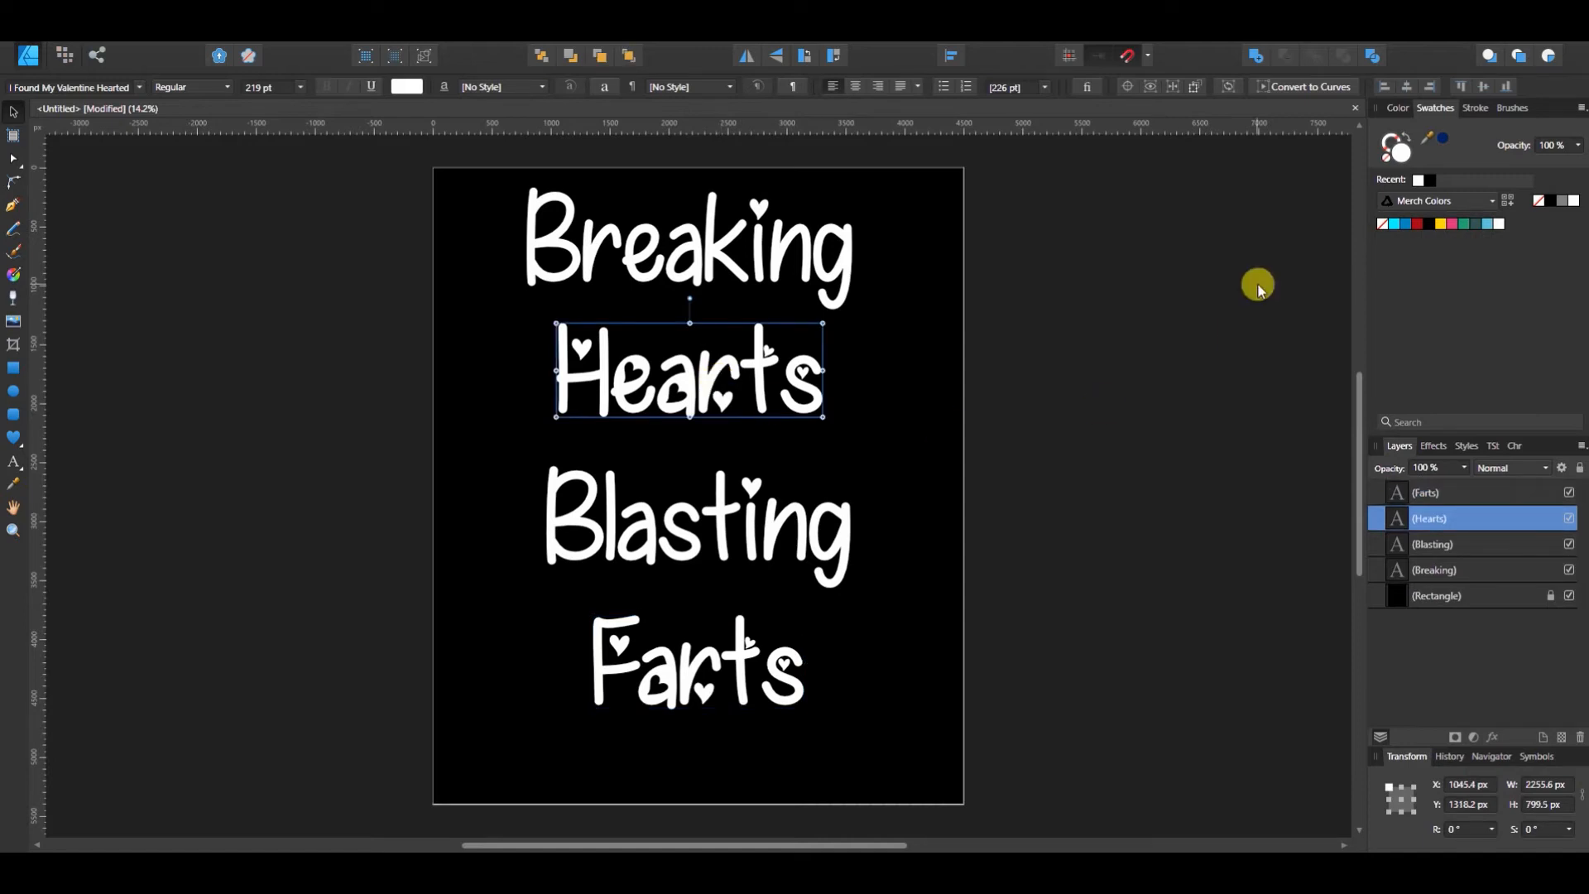
left_click(1313, 87)
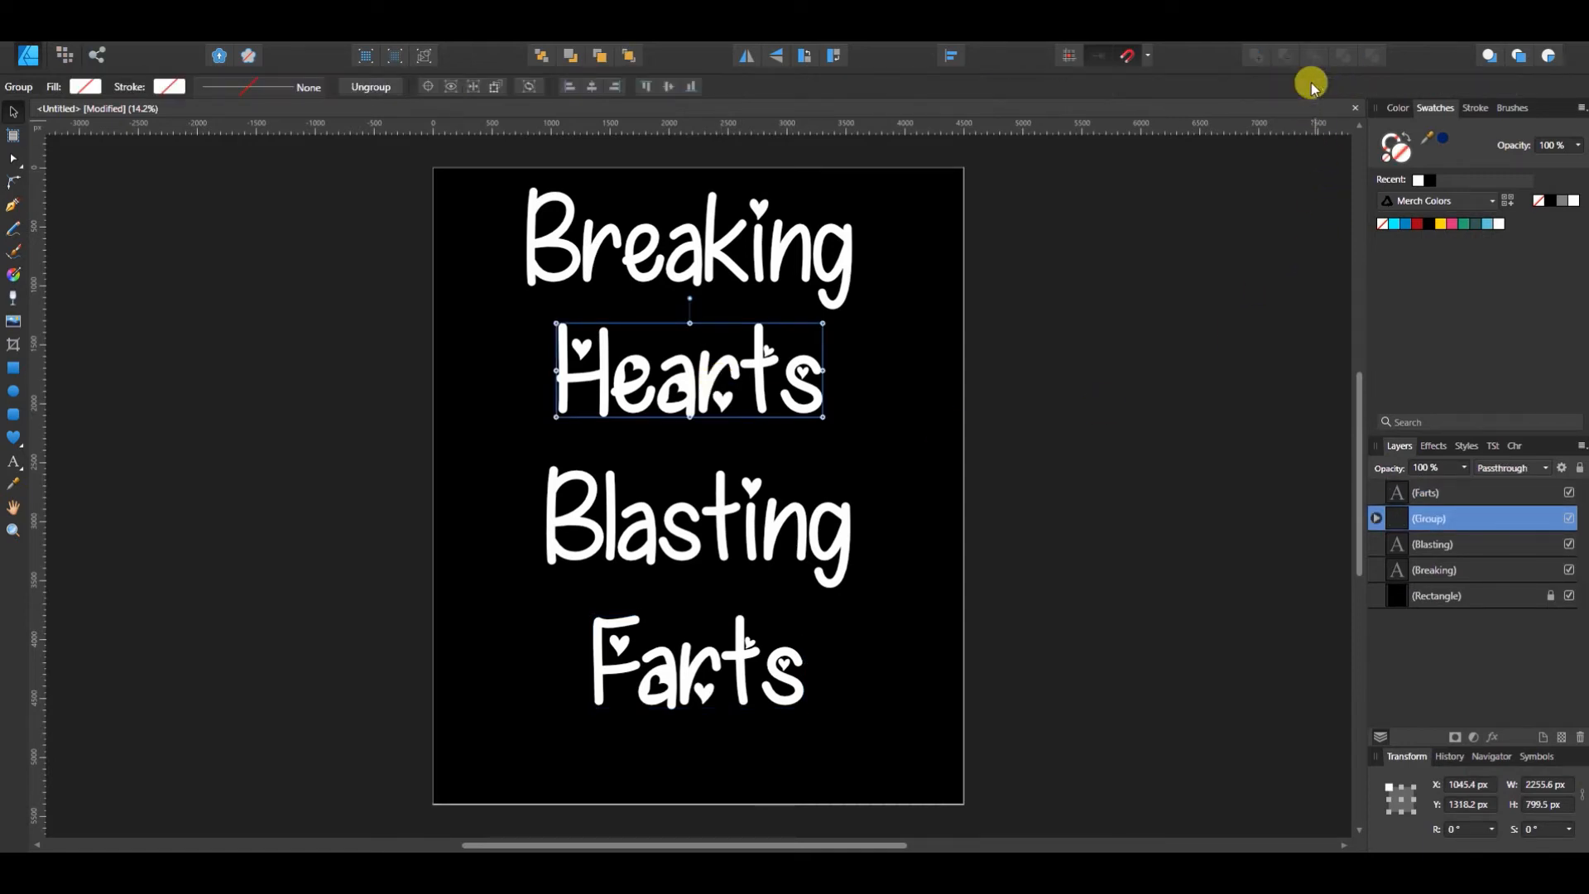
right_click(1445, 519)
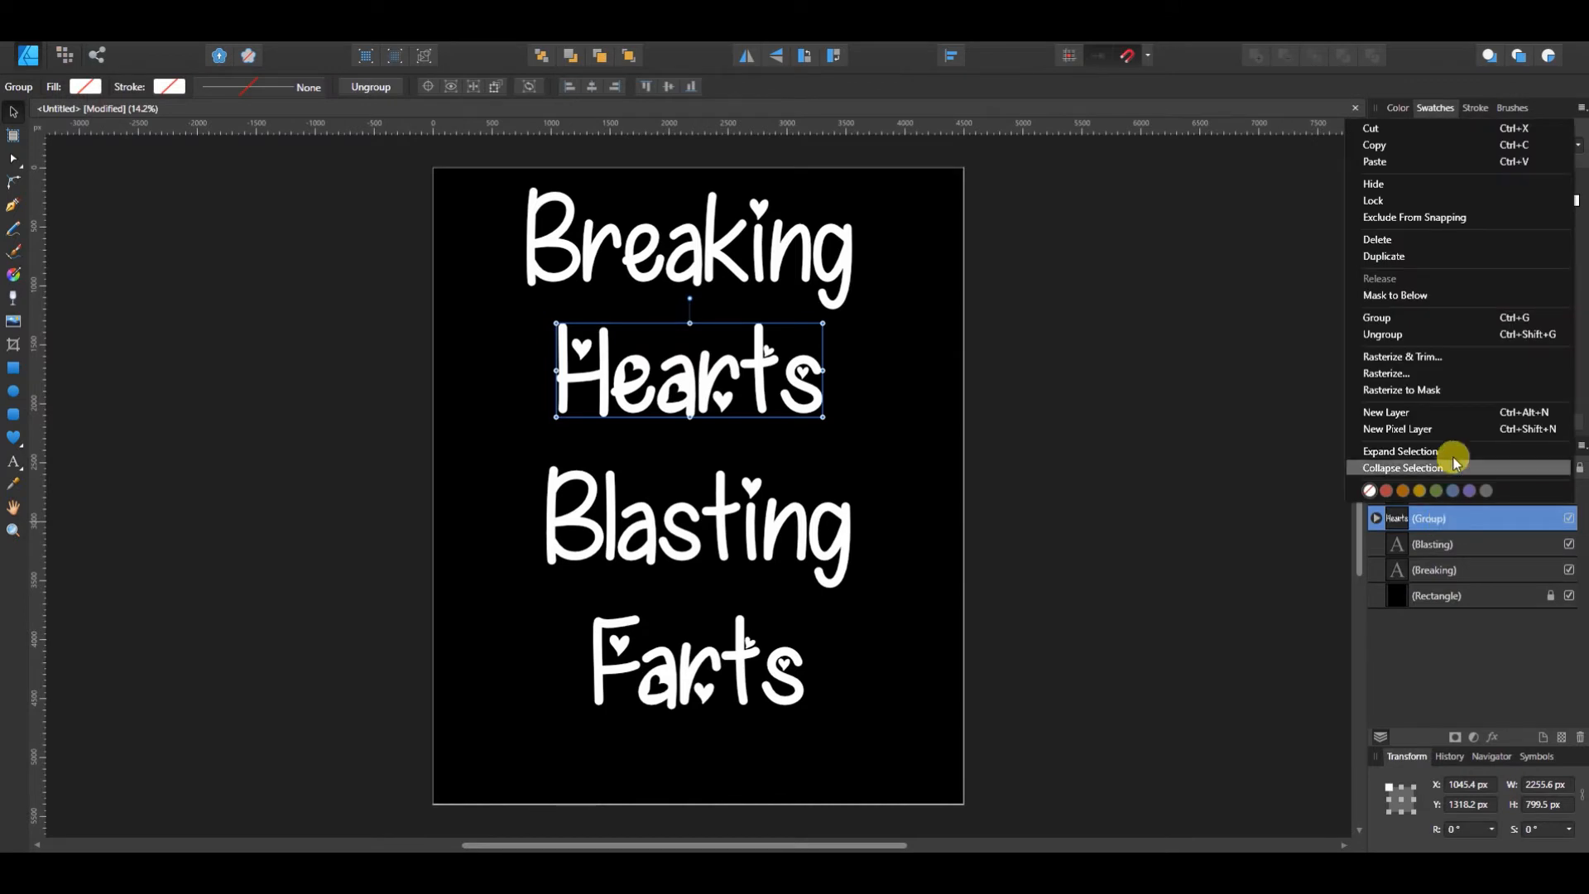
left_click(1406, 334)
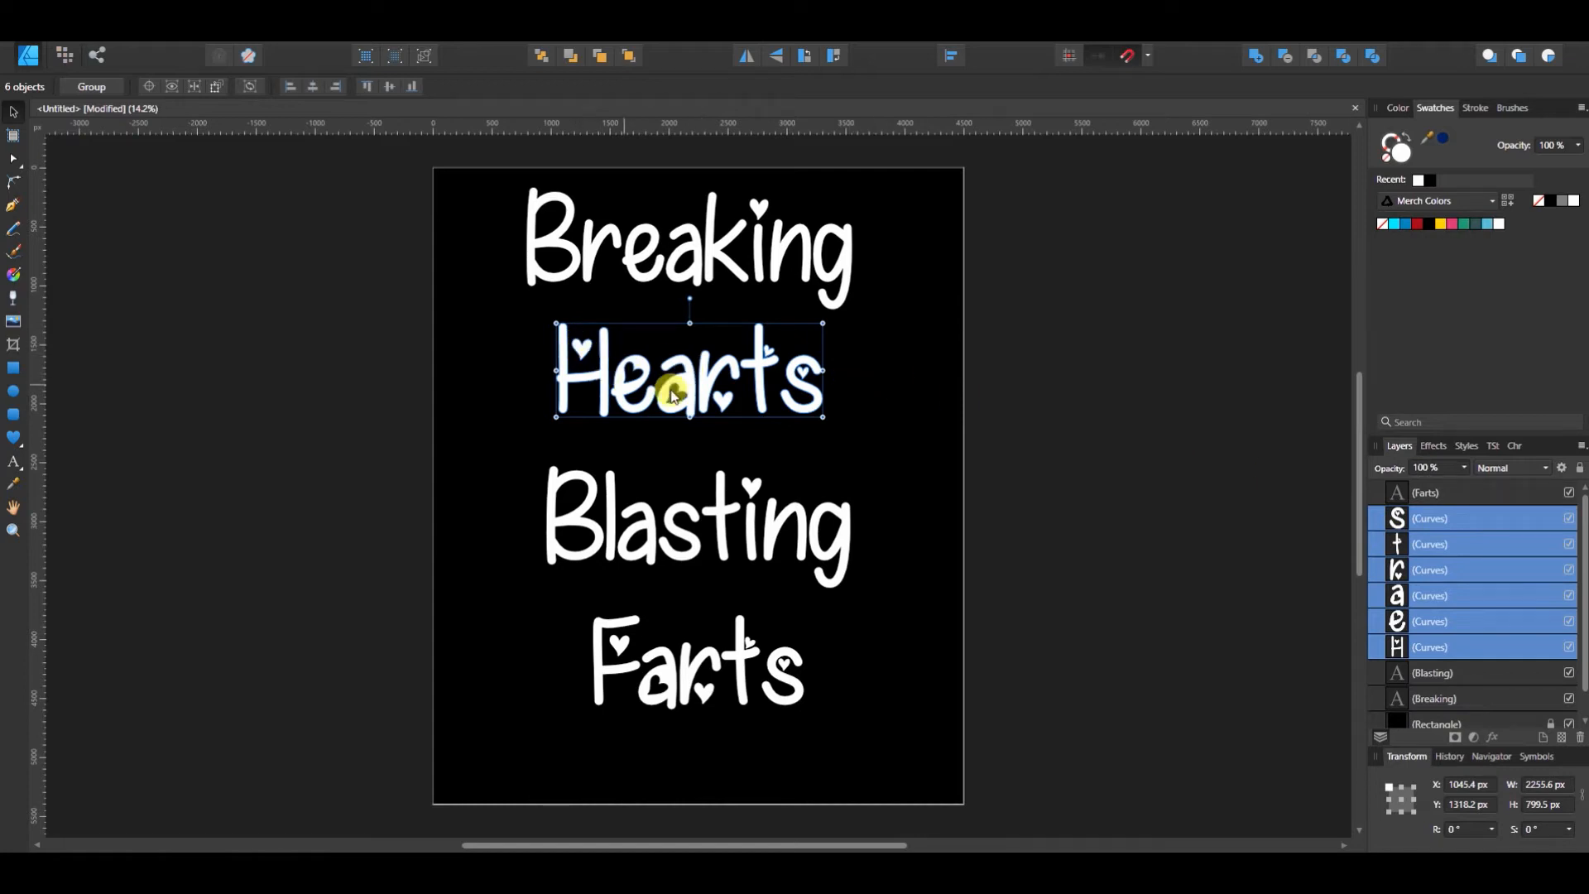
Try a pink fill on the letter H of "Hearts" and undo it
left_click(1440, 518)
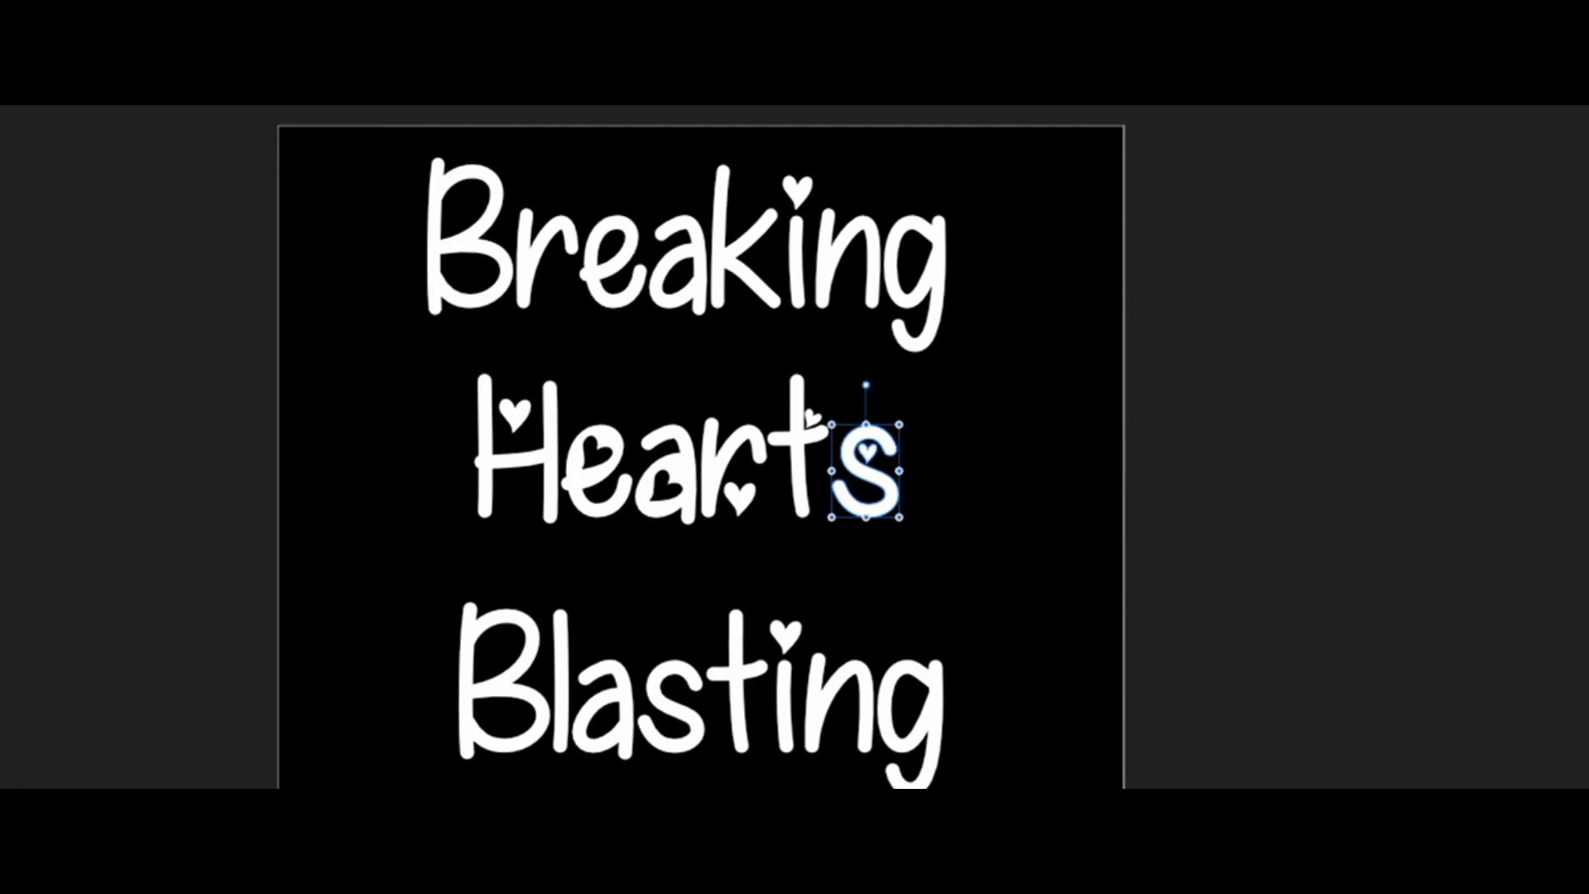
left_click(517, 447)
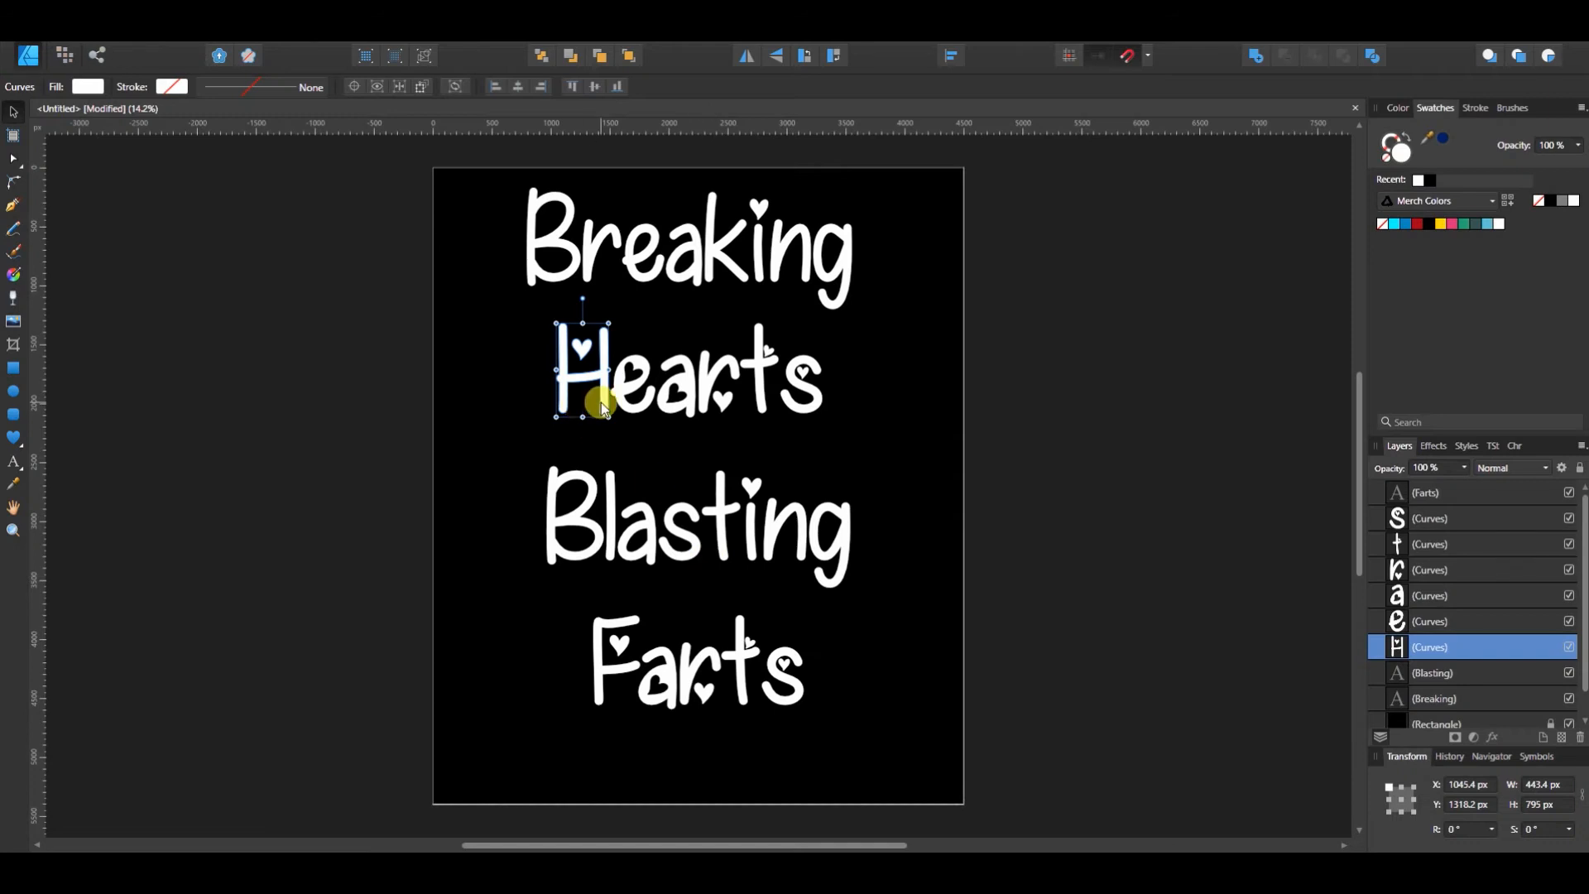
left_click(1452, 228)
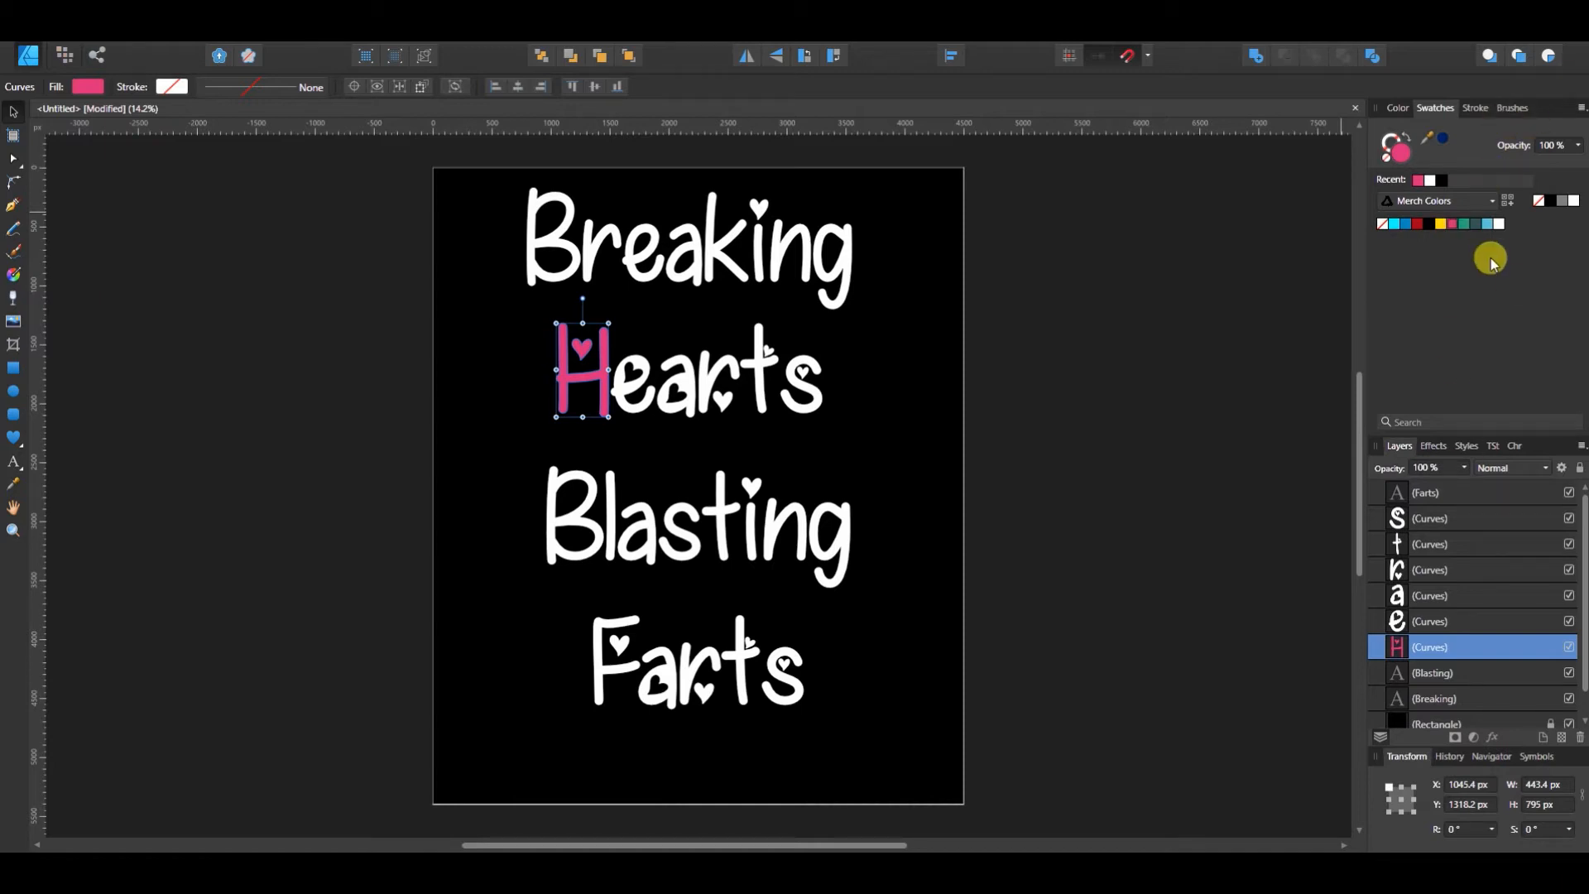
key("ctrl+z")
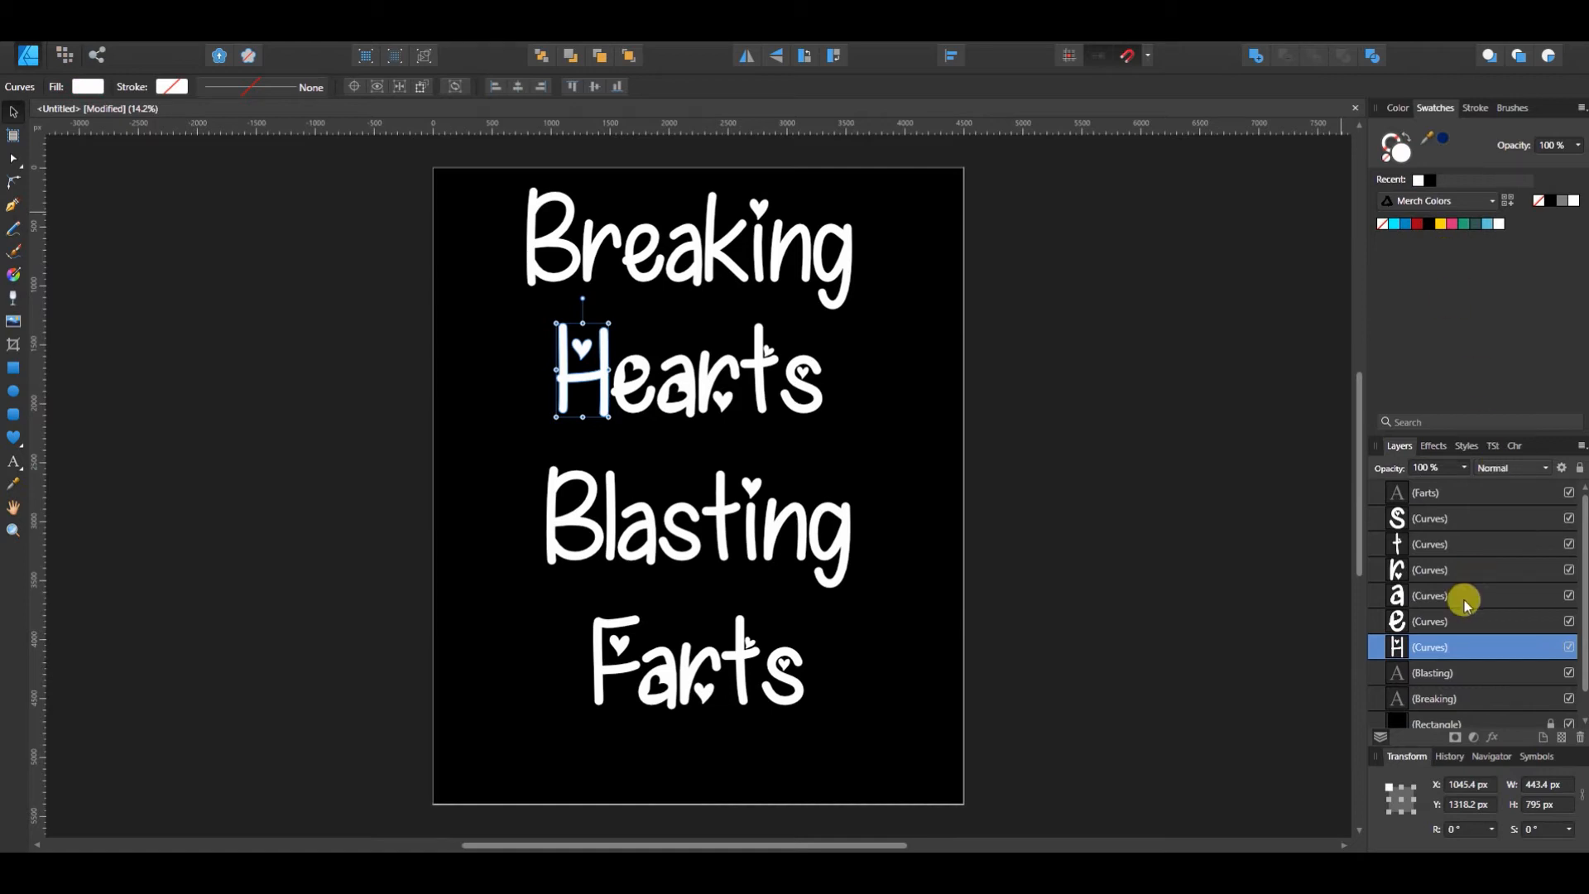
Merge all six letter curves of "Hearts" with Add, and split the result into separate letter and heart shapes with Divide
left_click(1469, 519, "shift")
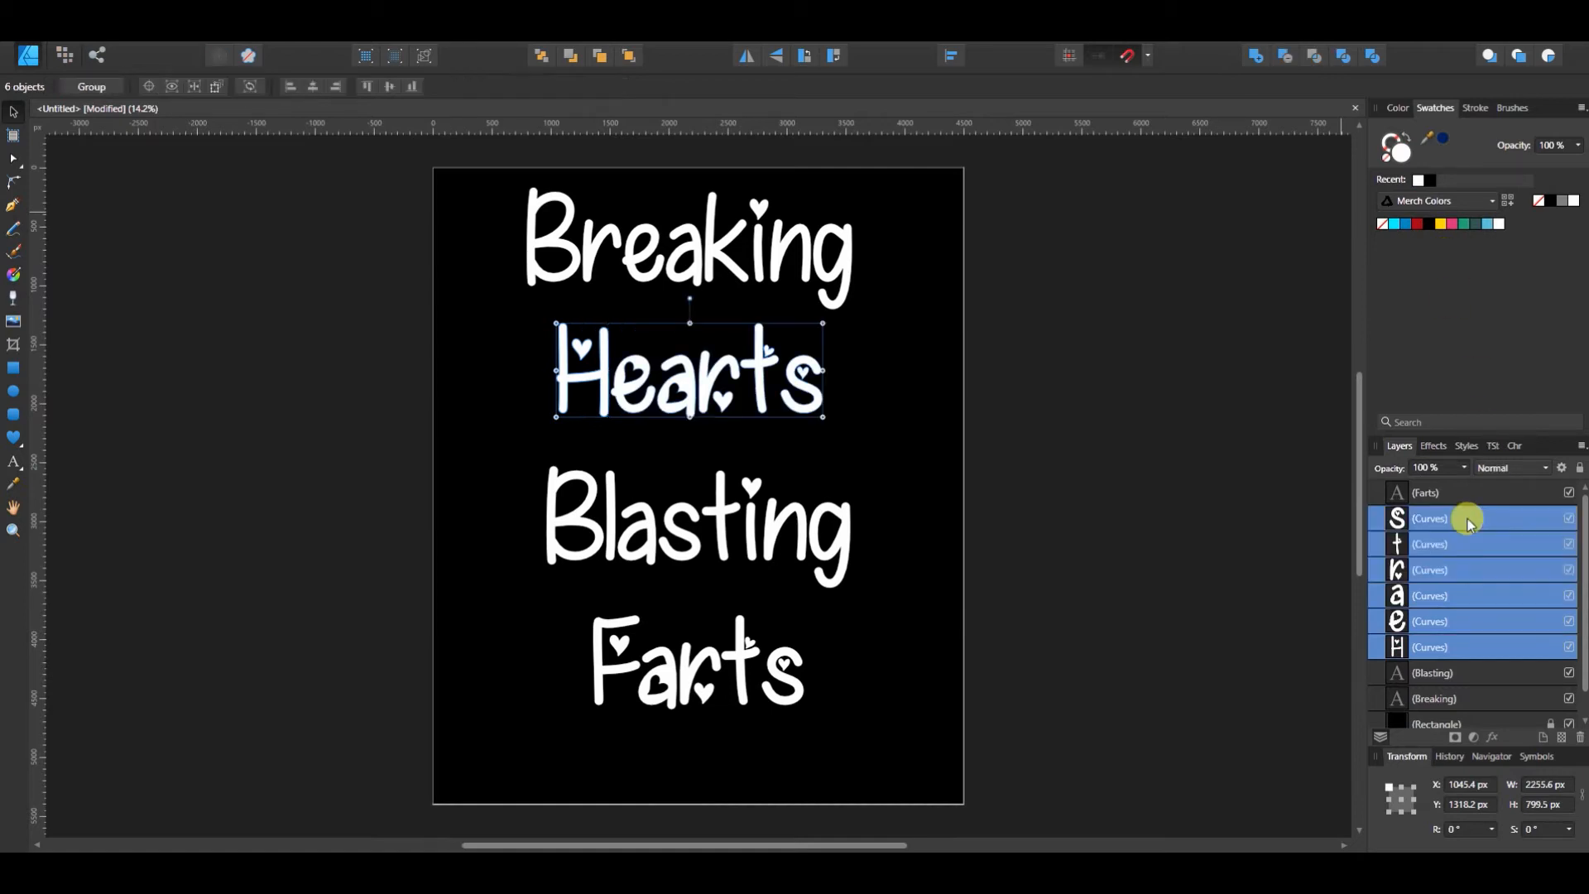
left_click(1255, 56)
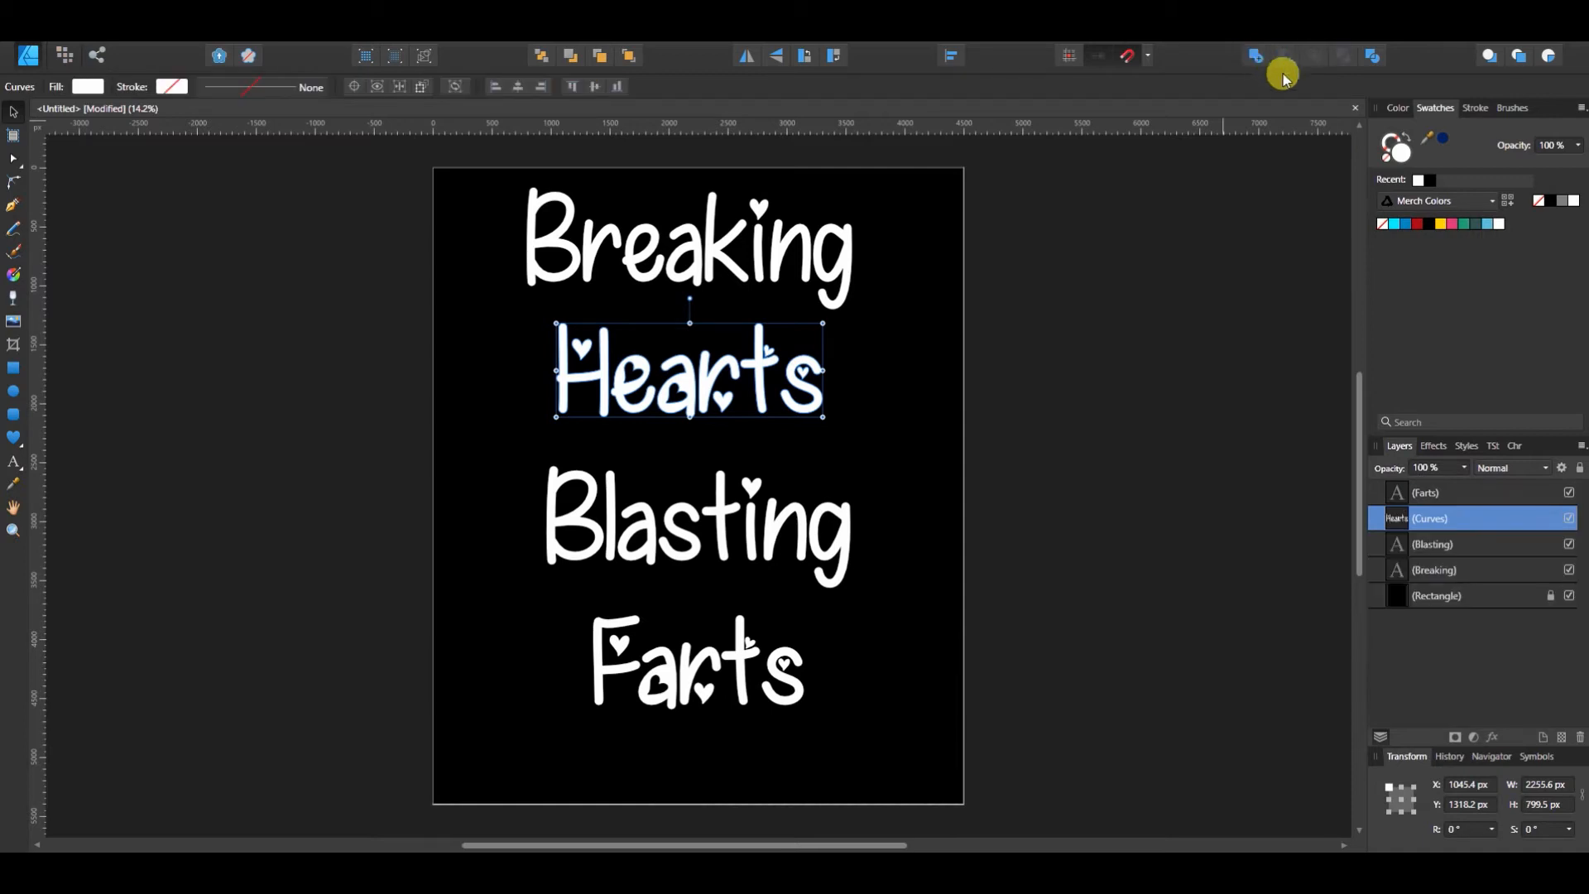
left_click(1371, 56)
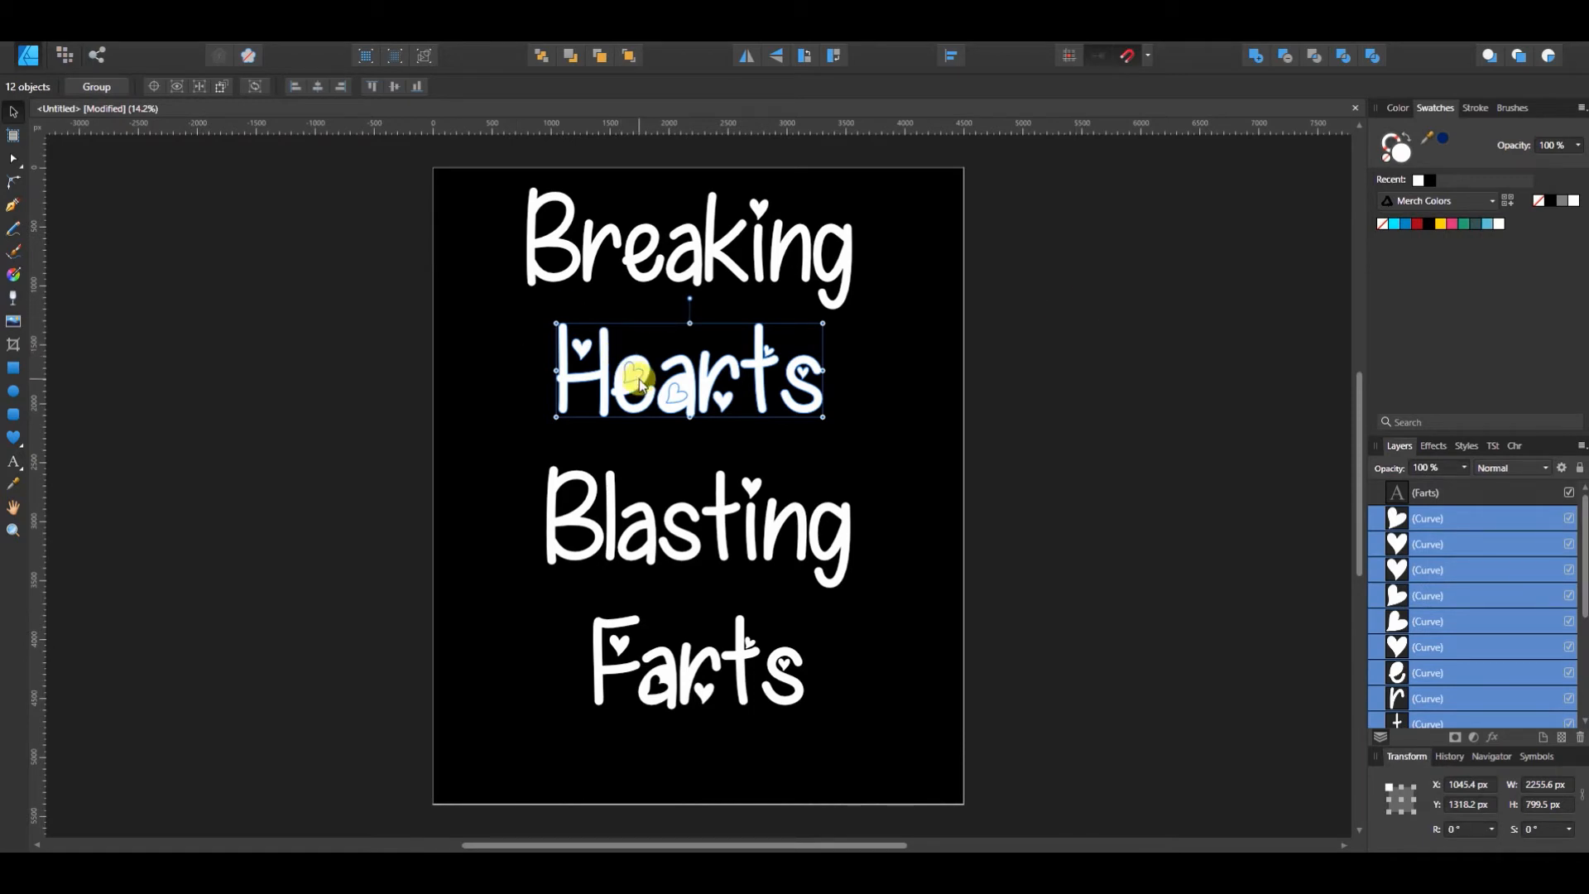
Subtract the inner heart shape from the letter e of "Hearts" to restore its heart-shaped cutout
scroll(639, 381, "up", 4)
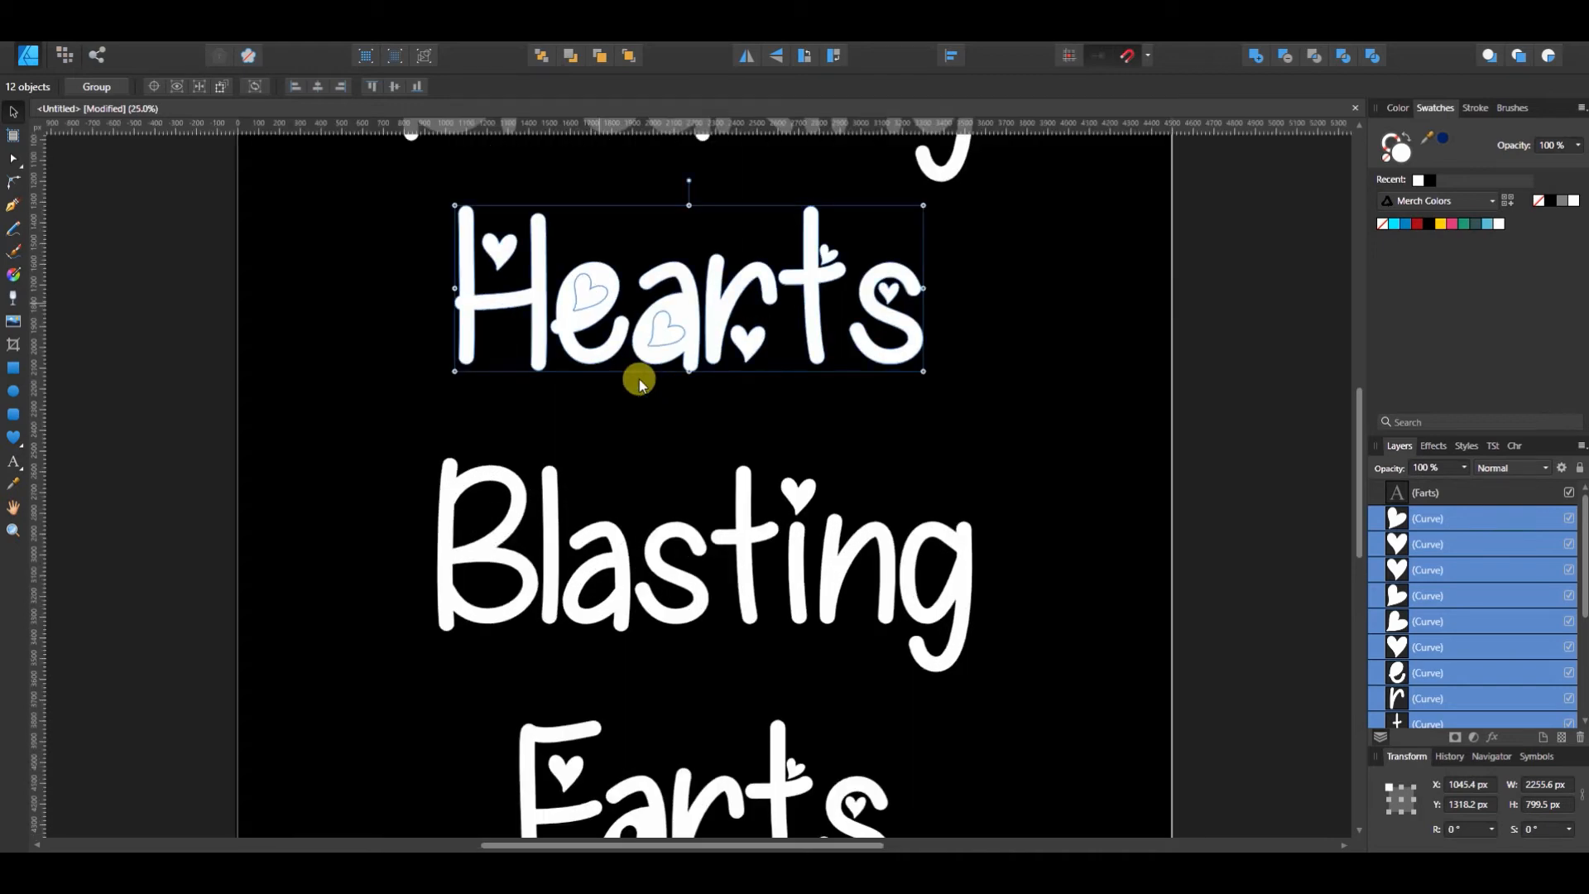
scroll(639, 379, "up", 3)
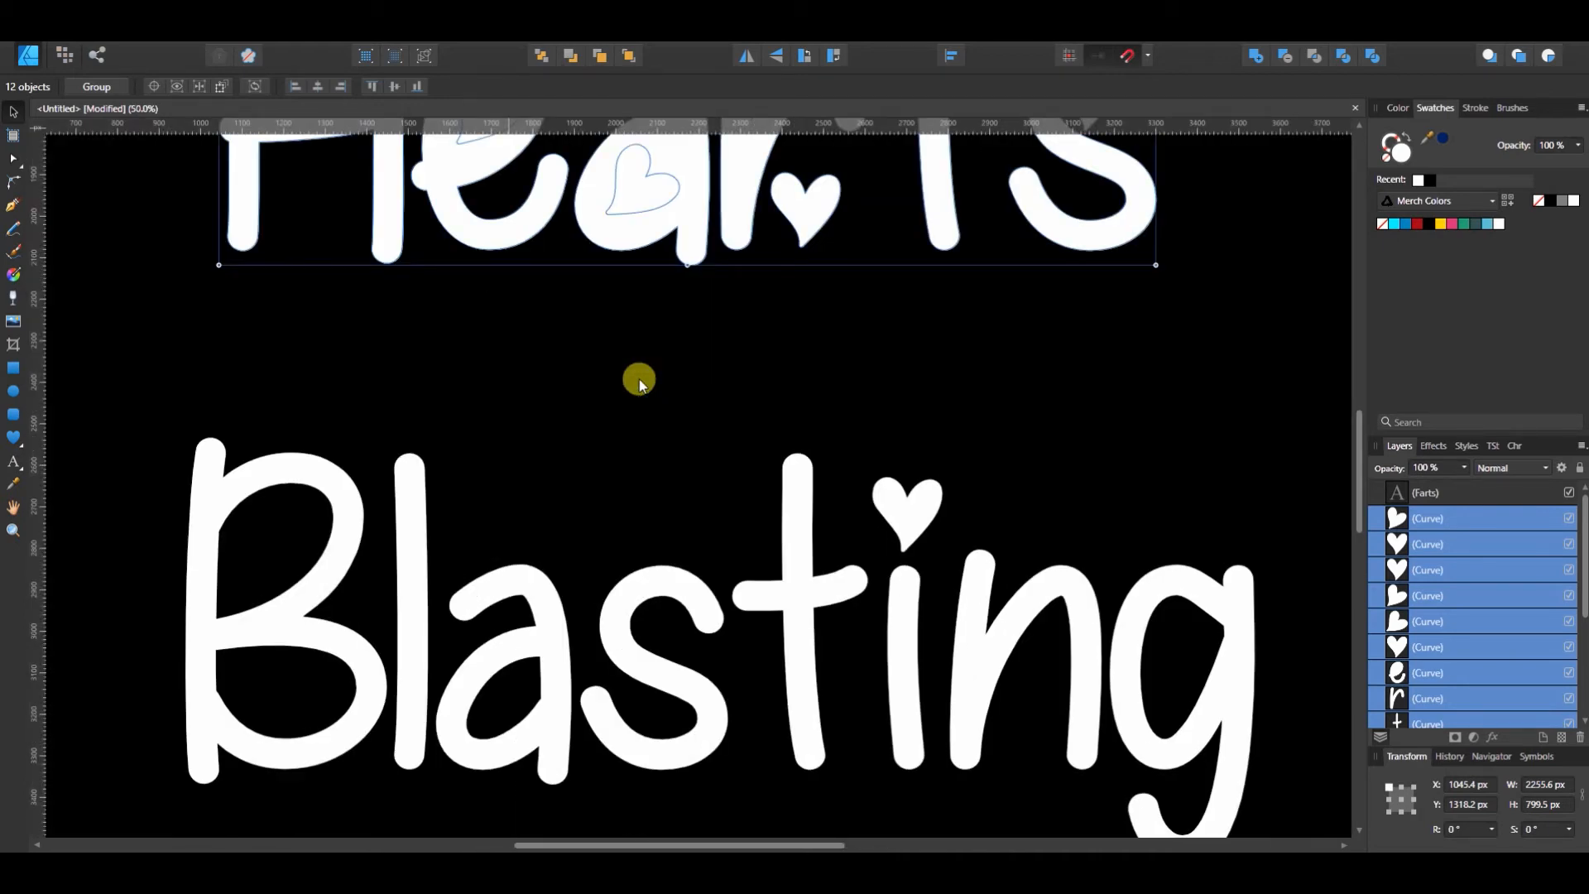
scroll(639, 379, "up", 5)
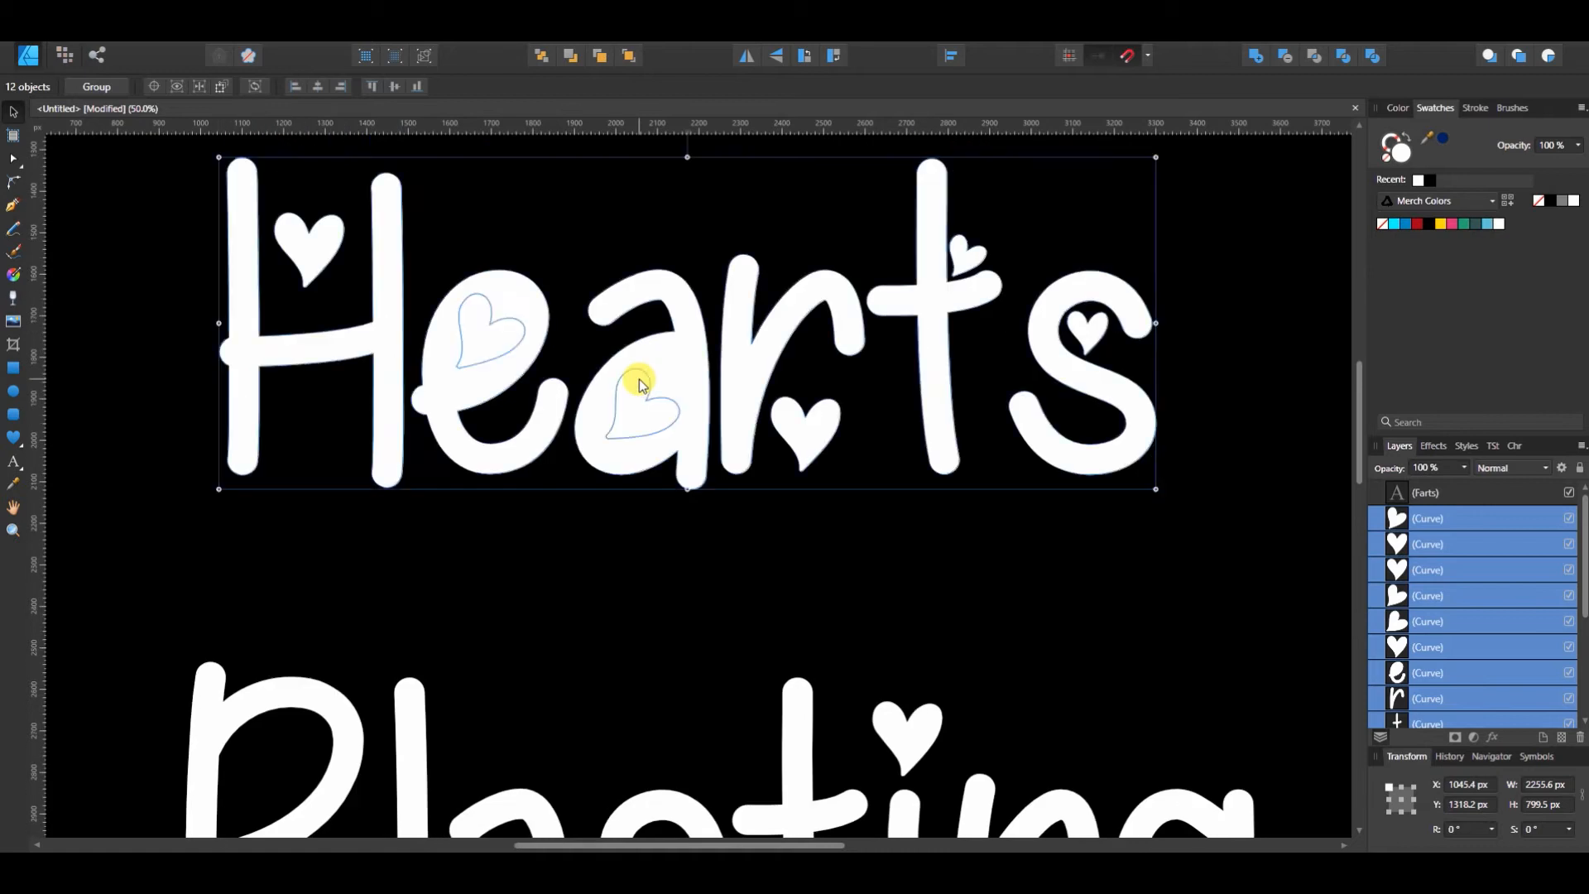
scroll(639, 380, "up", 2)
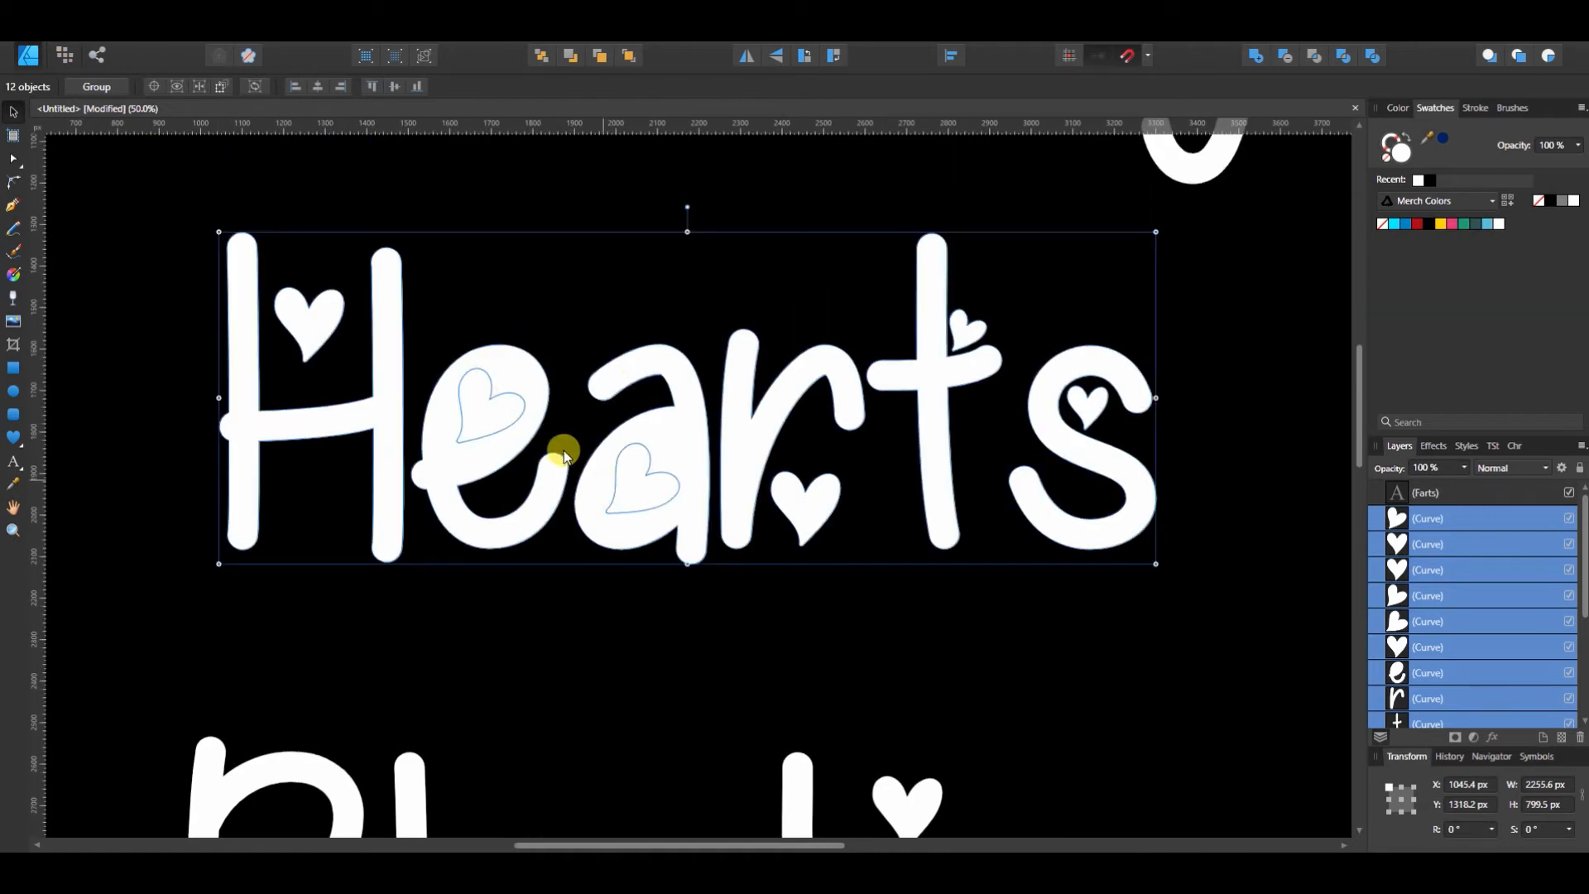
left_click(487, 412)
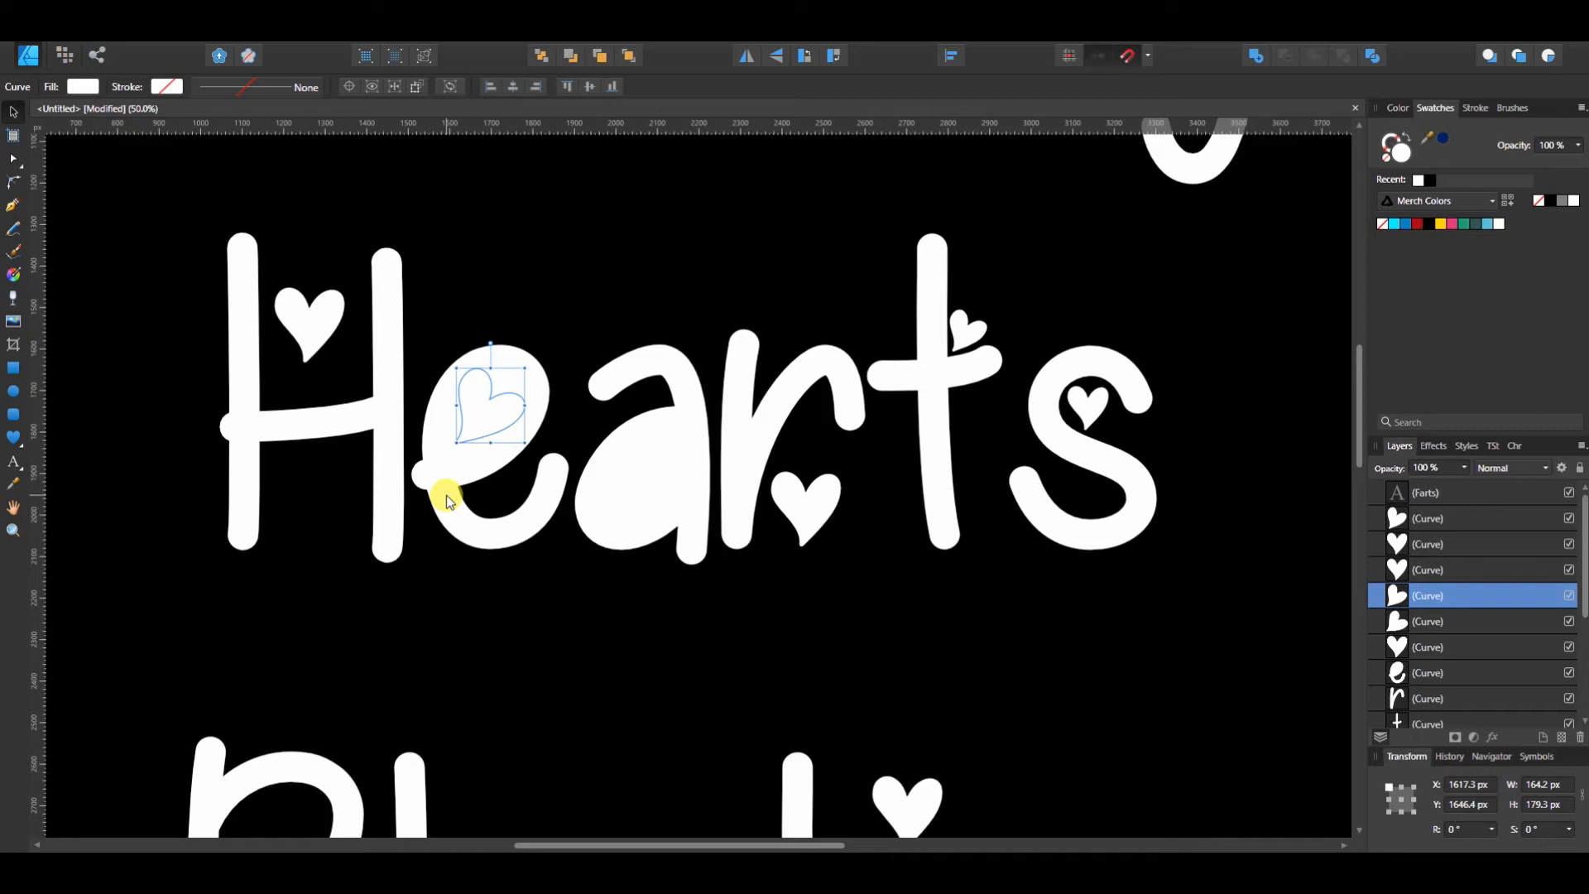
left_click(445, 495, "shift")
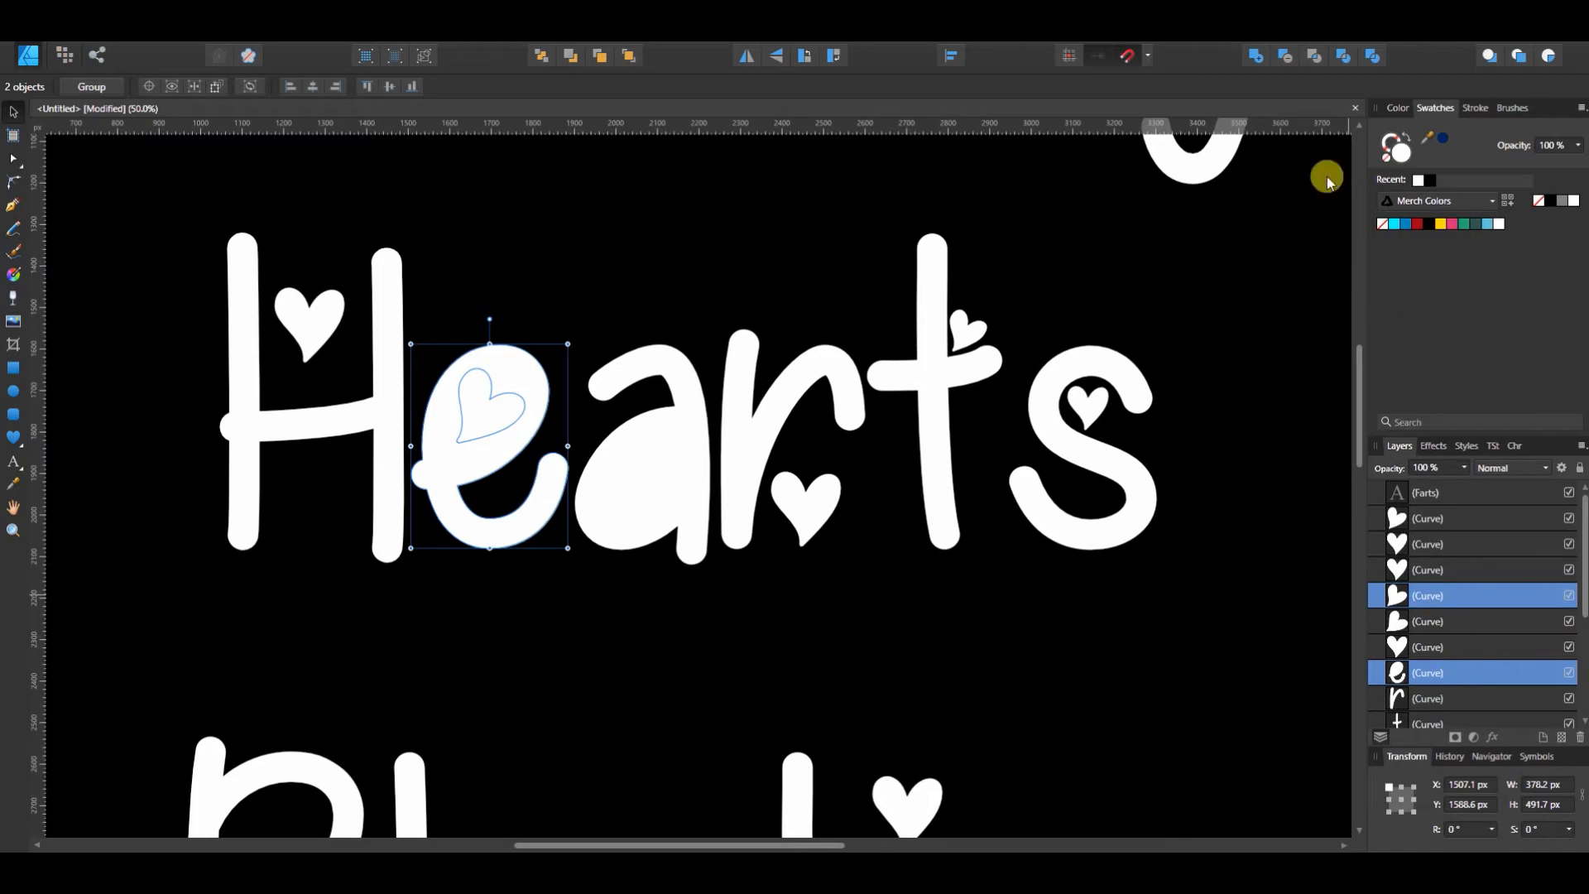
left_click(1287, 57)
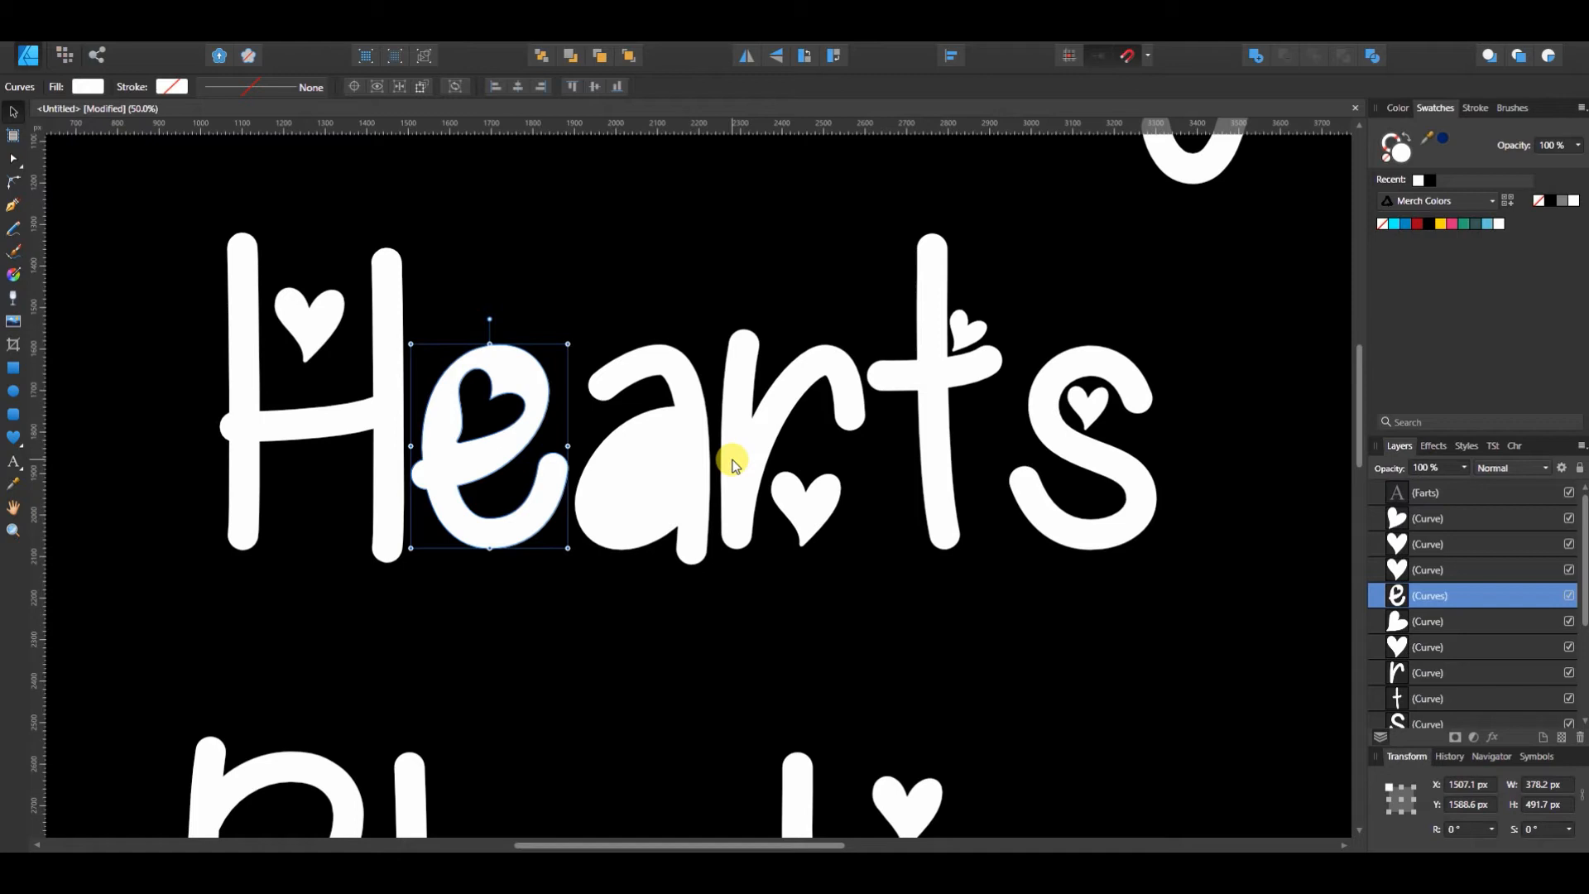
Subtract the inner heart shape from the letter a of "Hearts" to restore its heart-shaped cutout
left_click(656, 471)
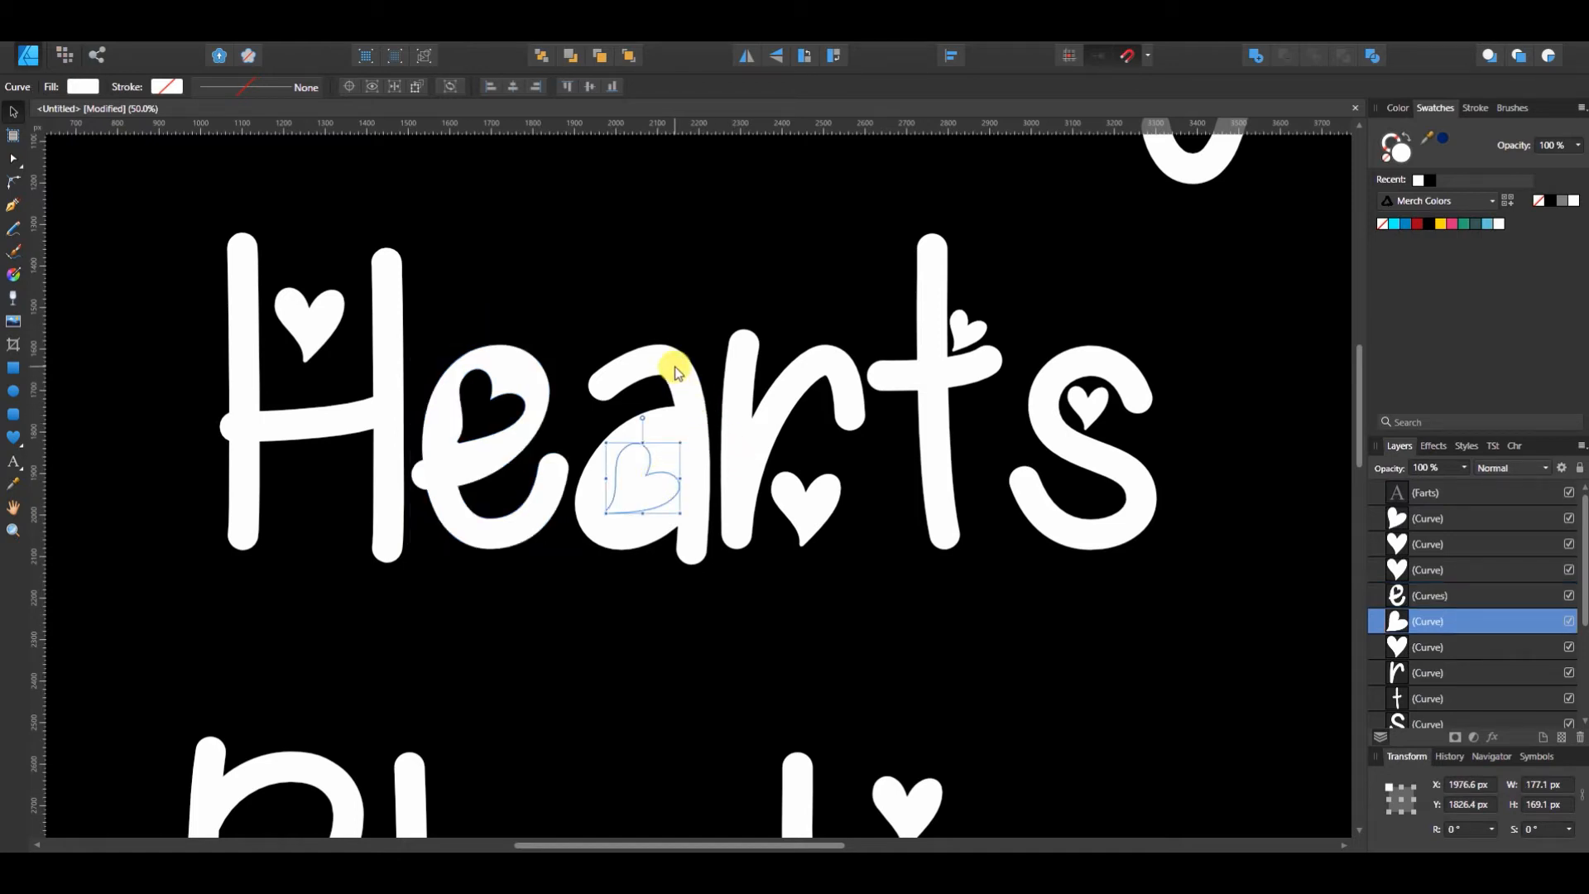
left_click(674, 371, "shift")
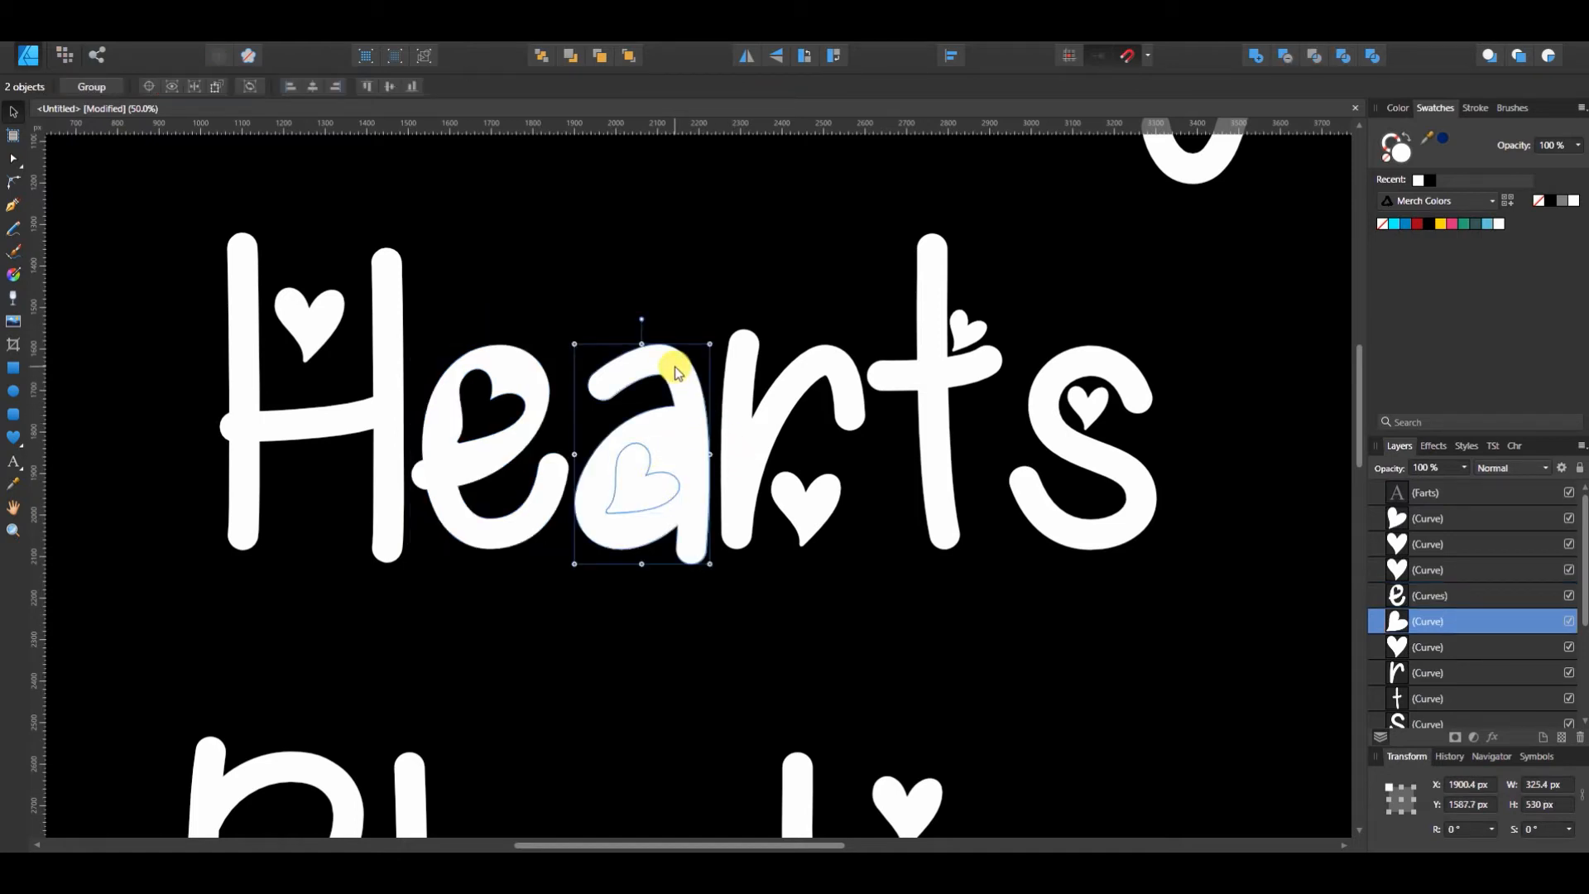
left_click(1288, 56)
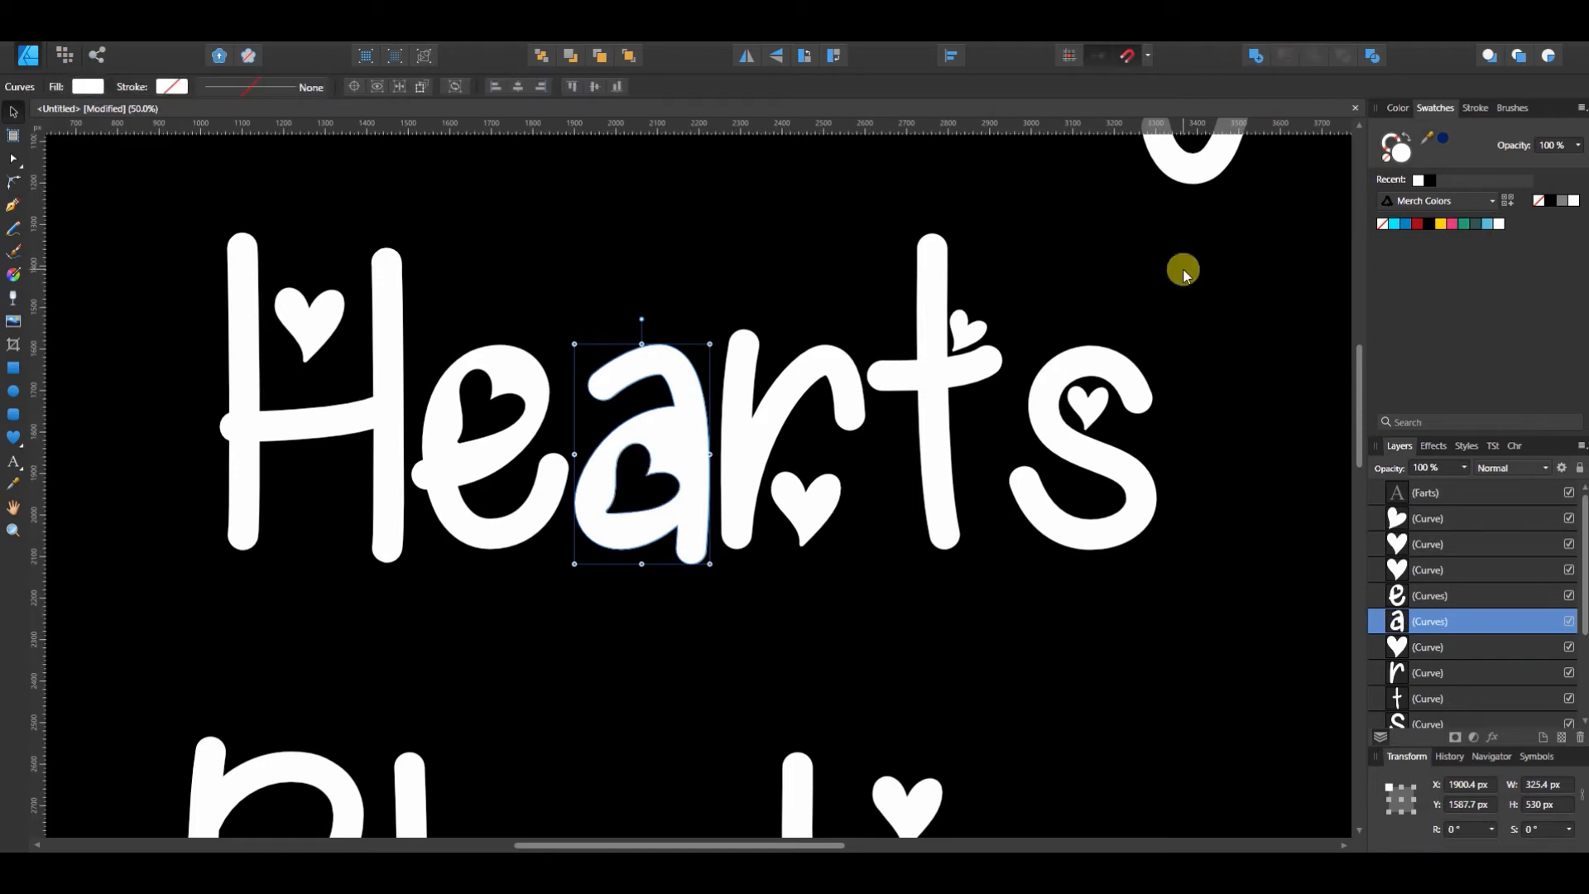
Fill the four separate decorative hearts of the word "Hearts" with bright red
key("ctrl+0")
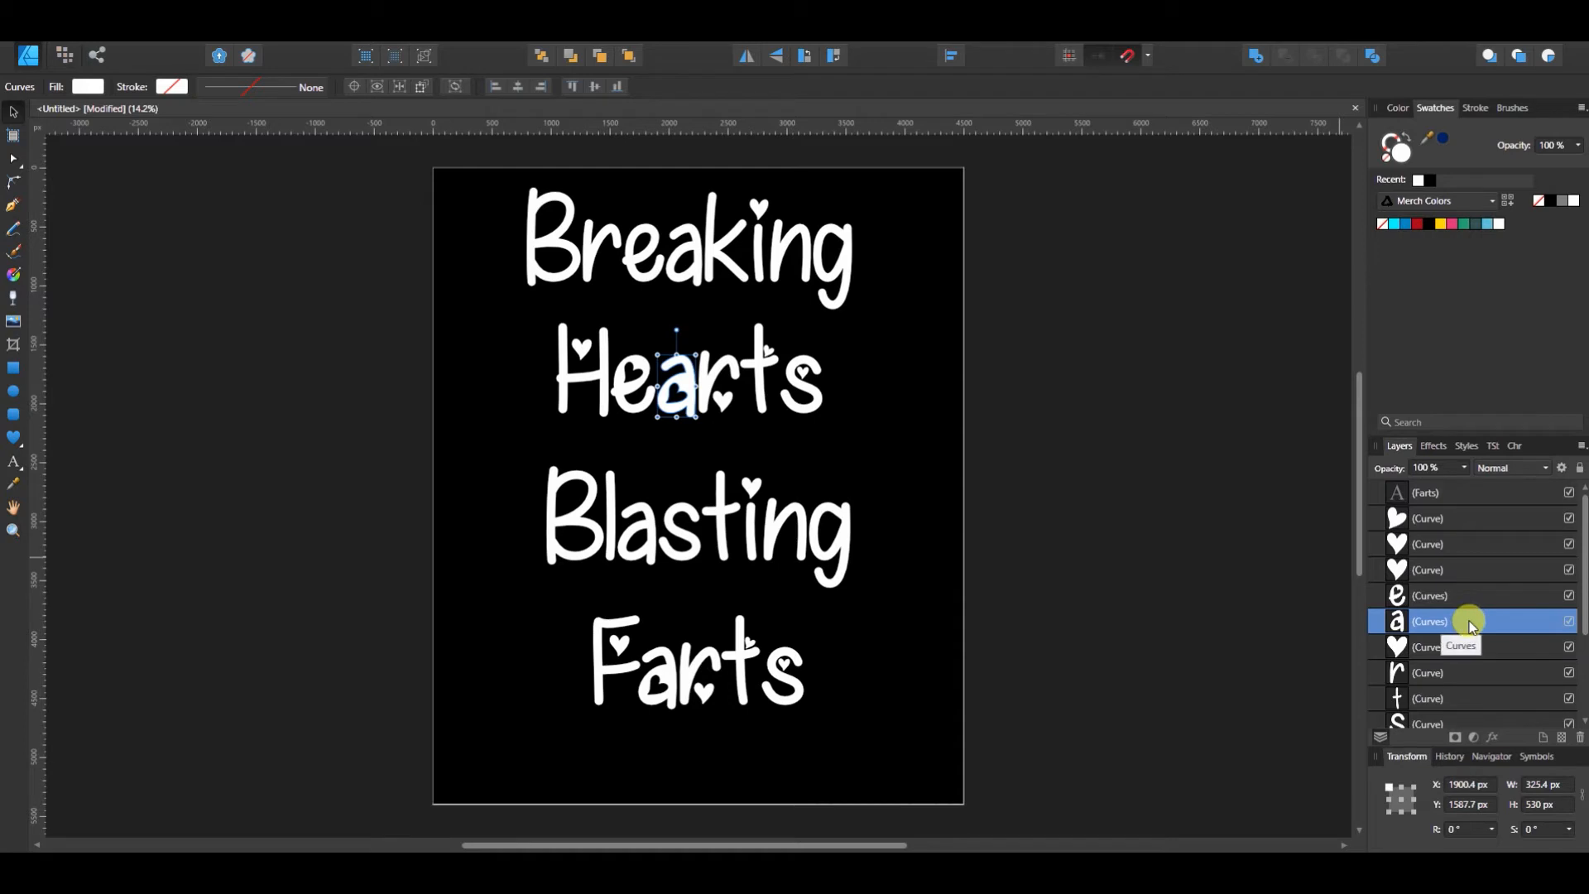
left_click(1469, 646)
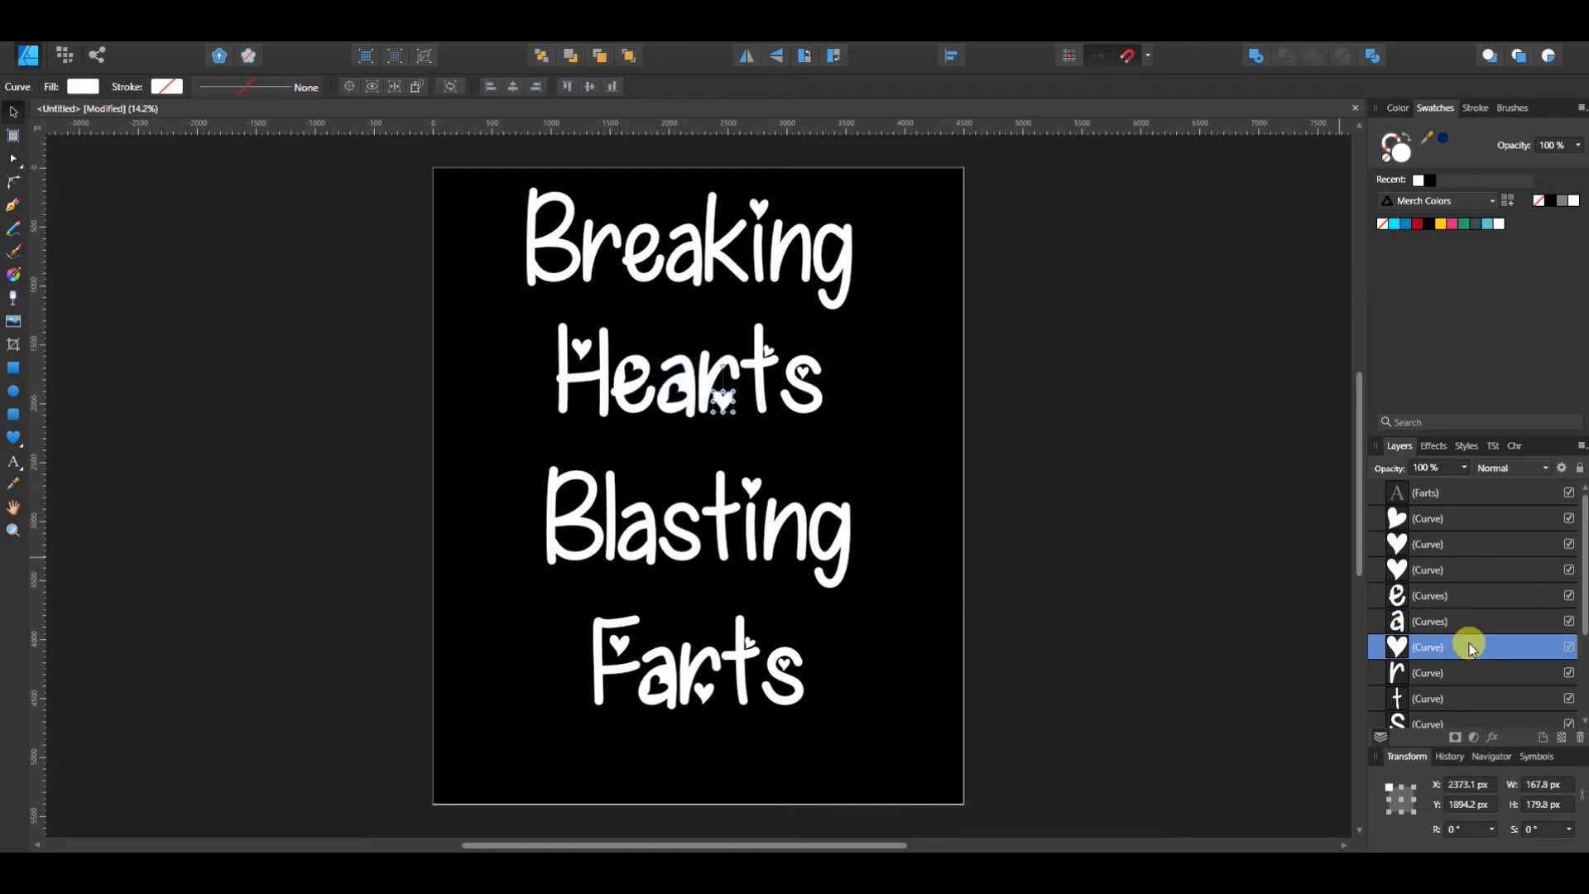
left_click(1454, 571, "ctrl")
left_click(1456, 544, "ctrl")
left_click(1455, 518, "ctrl")
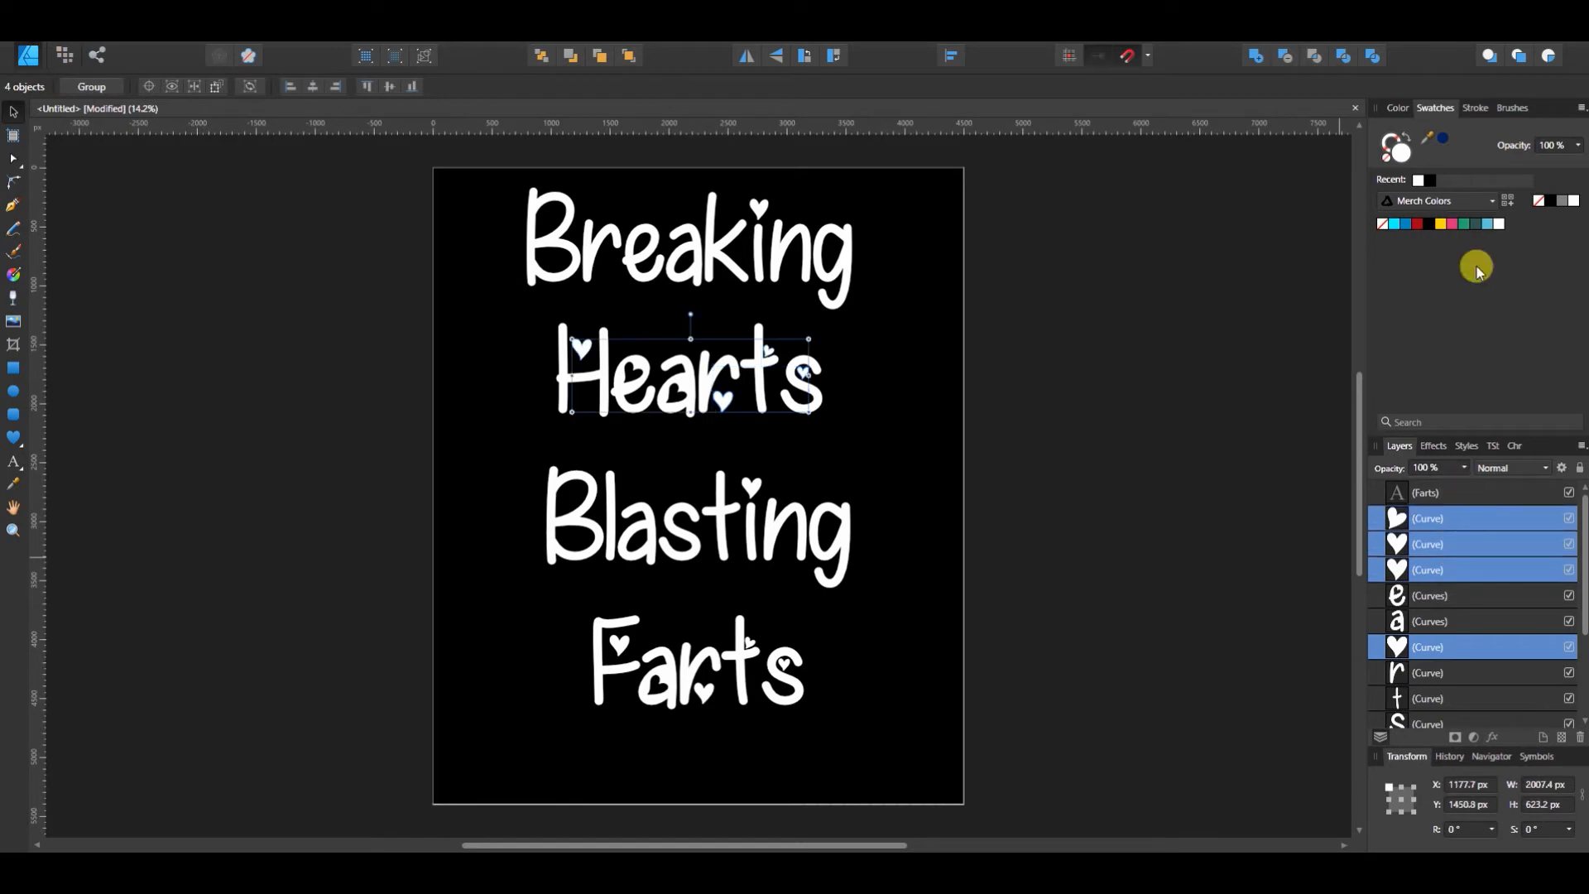
left_click(1397, 108)
left_click(1536, 189)
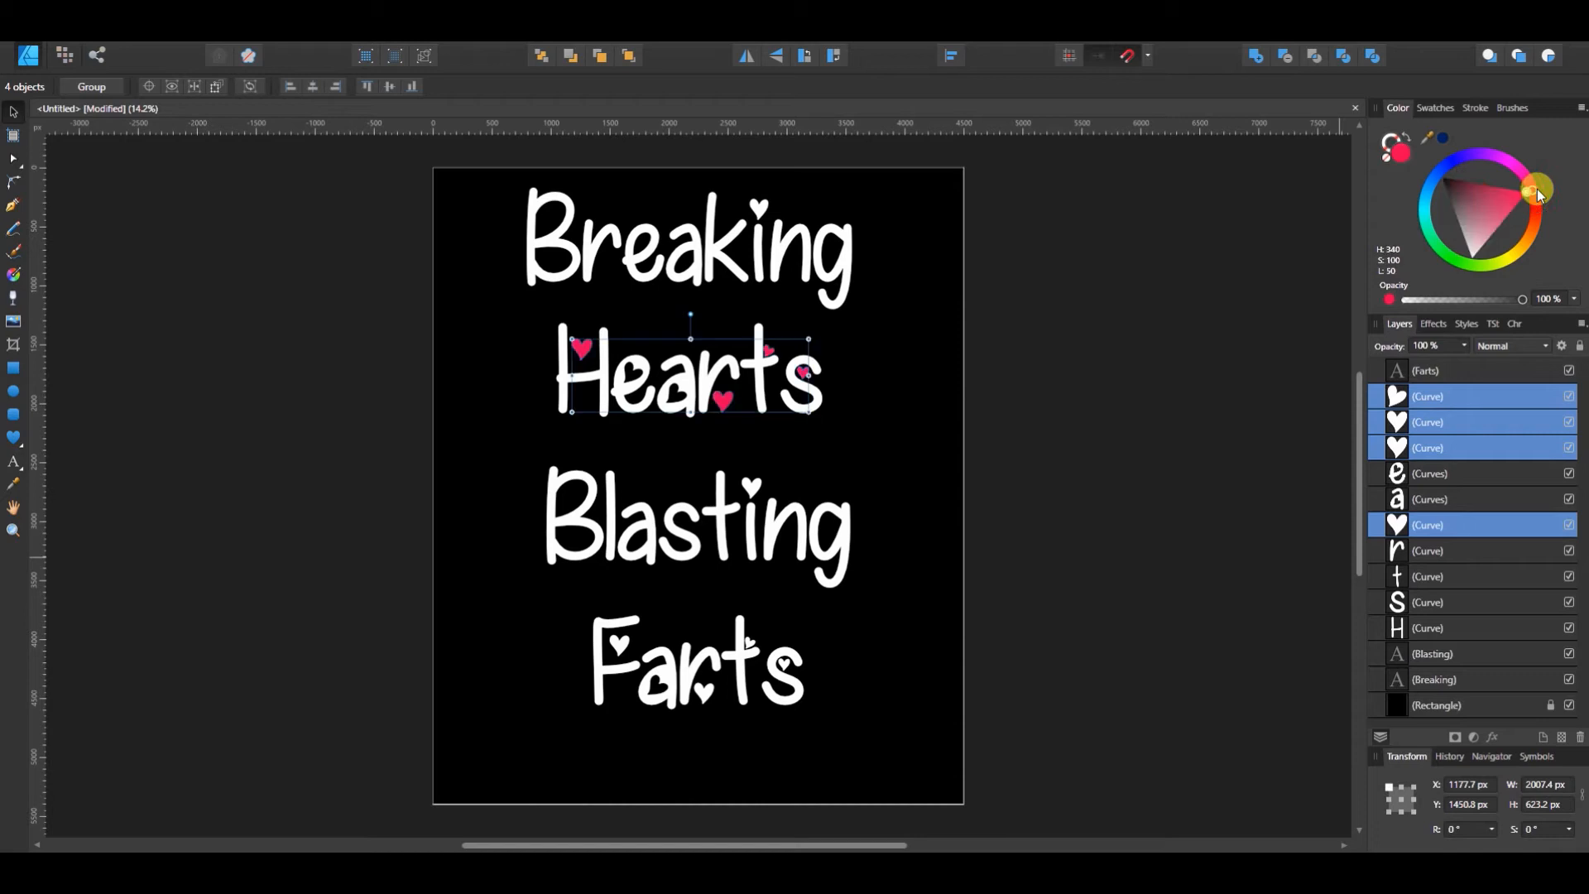
left_click_drag(1536, 190, 1532, 206)
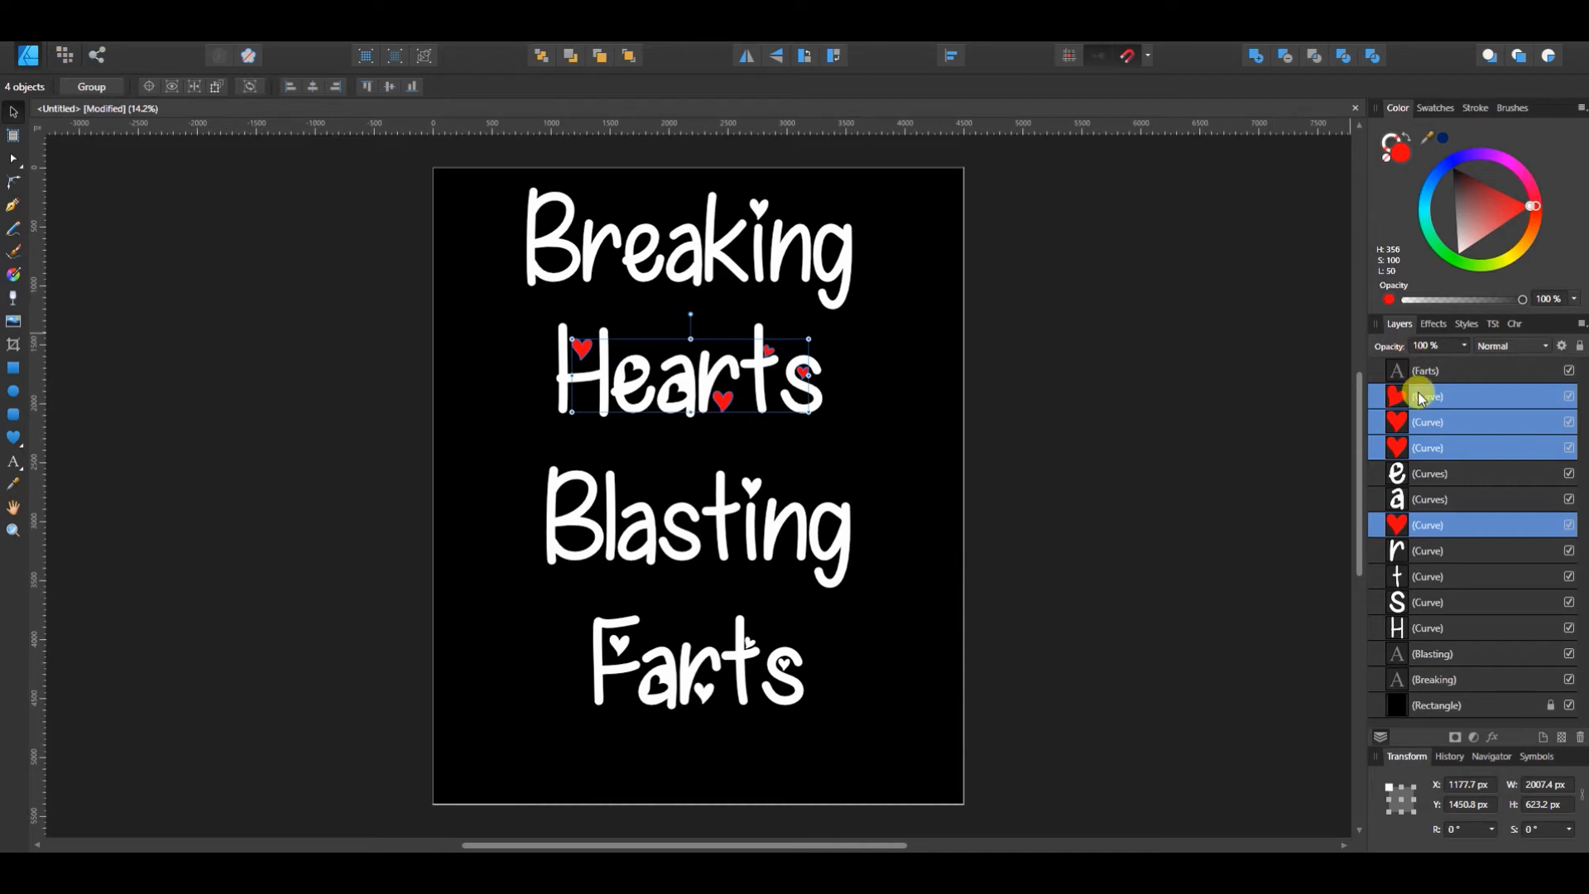
Group all ten letter and heart shapes of the word "Hearts"
left_click(1466, 627)
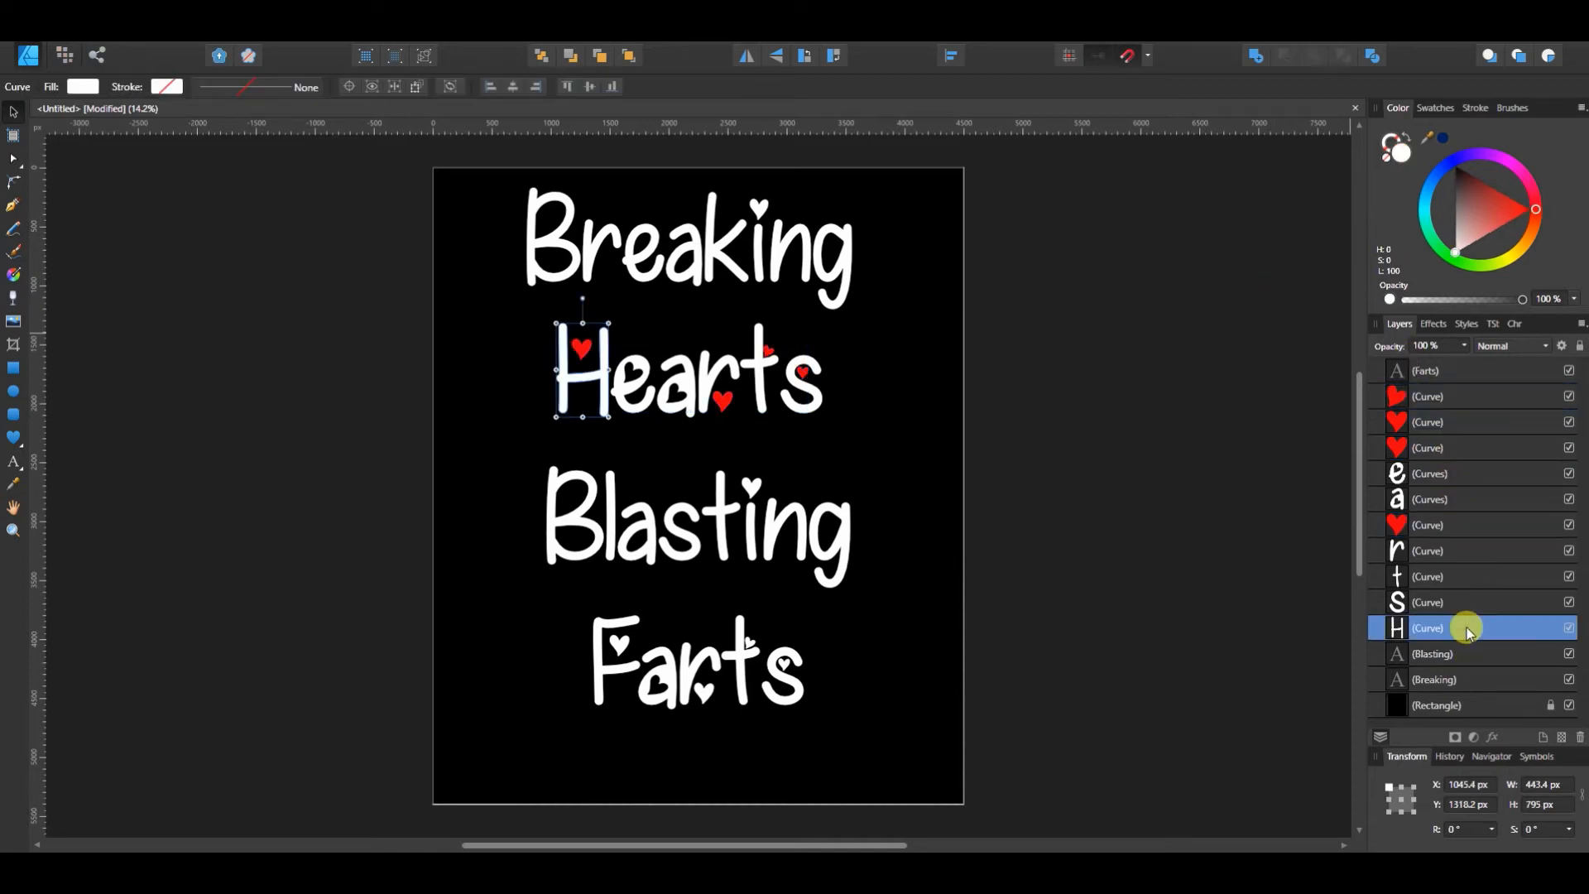
left_click(1435, 400, "shift")
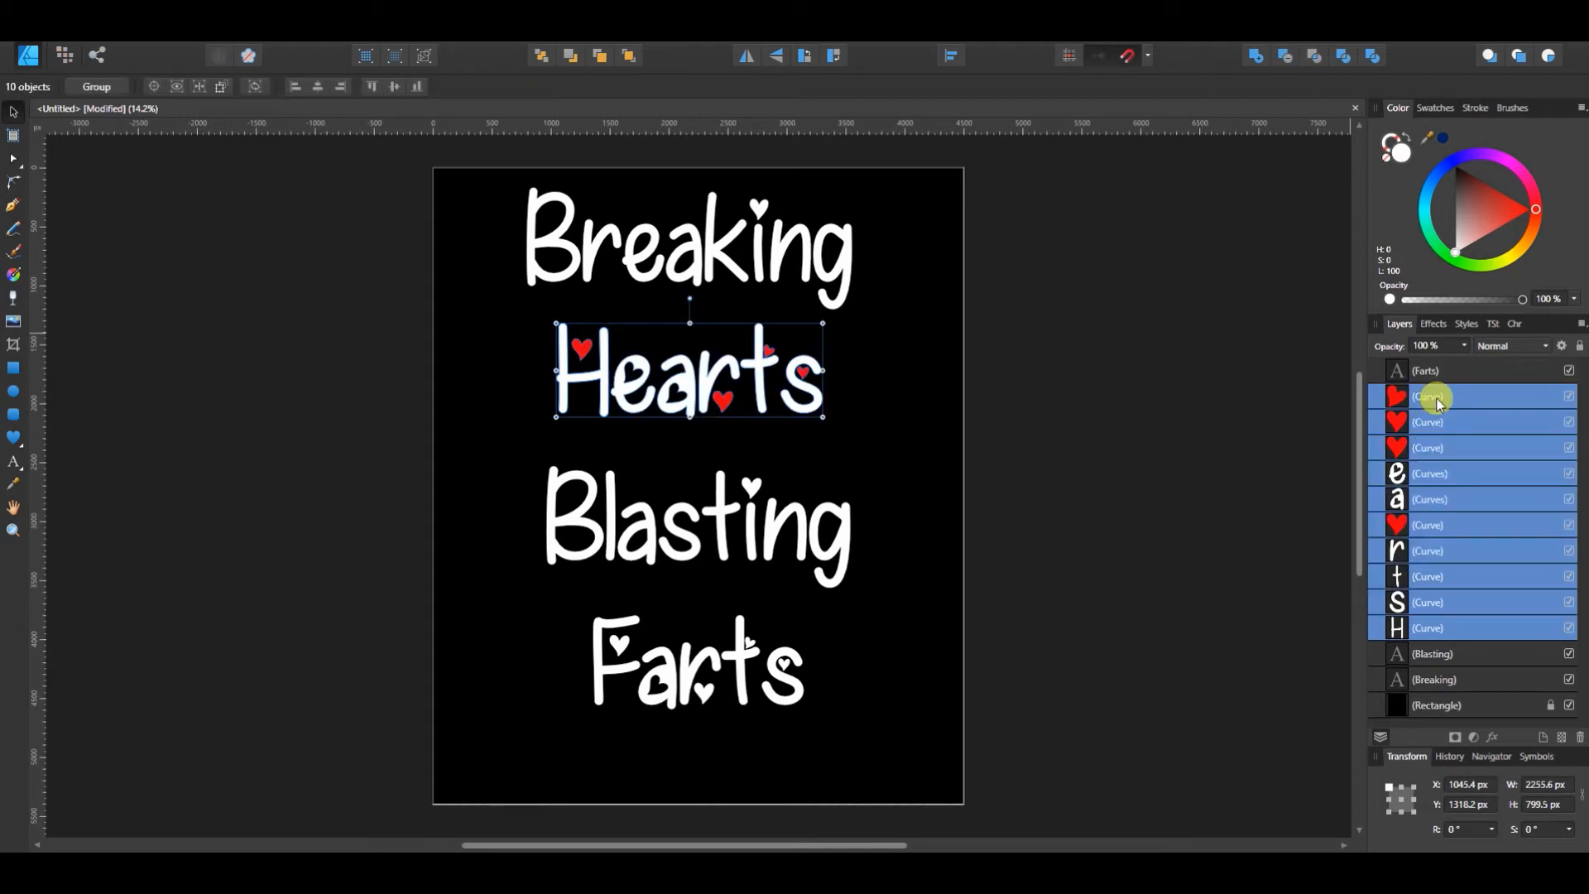
key("ctrl+g")
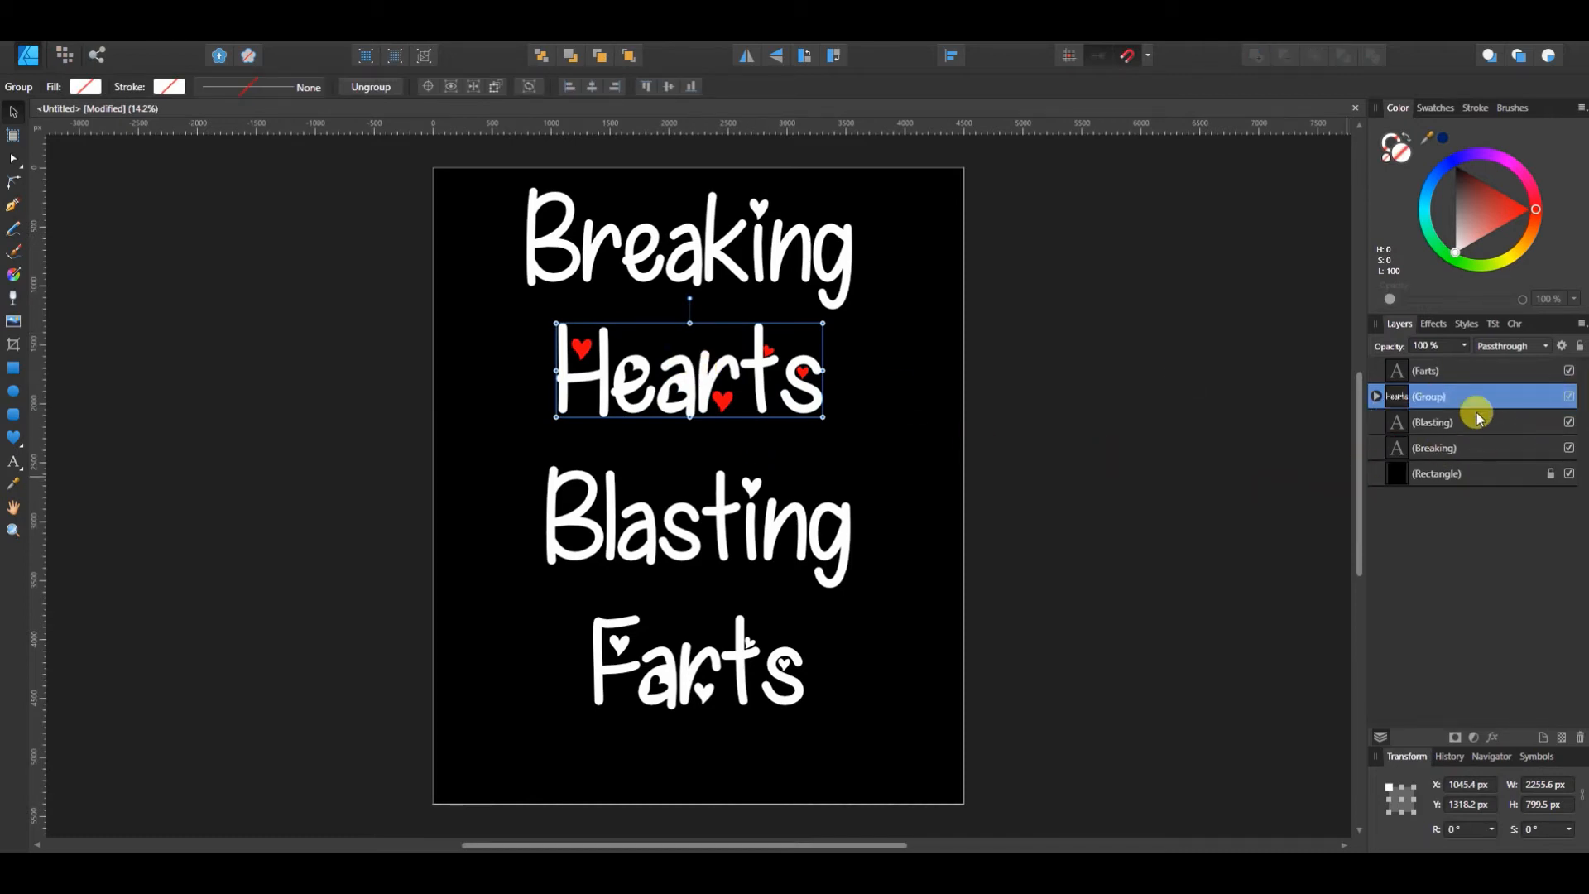
Convert the "Farts" text to ungrouped curves and separate its letters and hearts with Add and Divide
left_click(1457, 371)
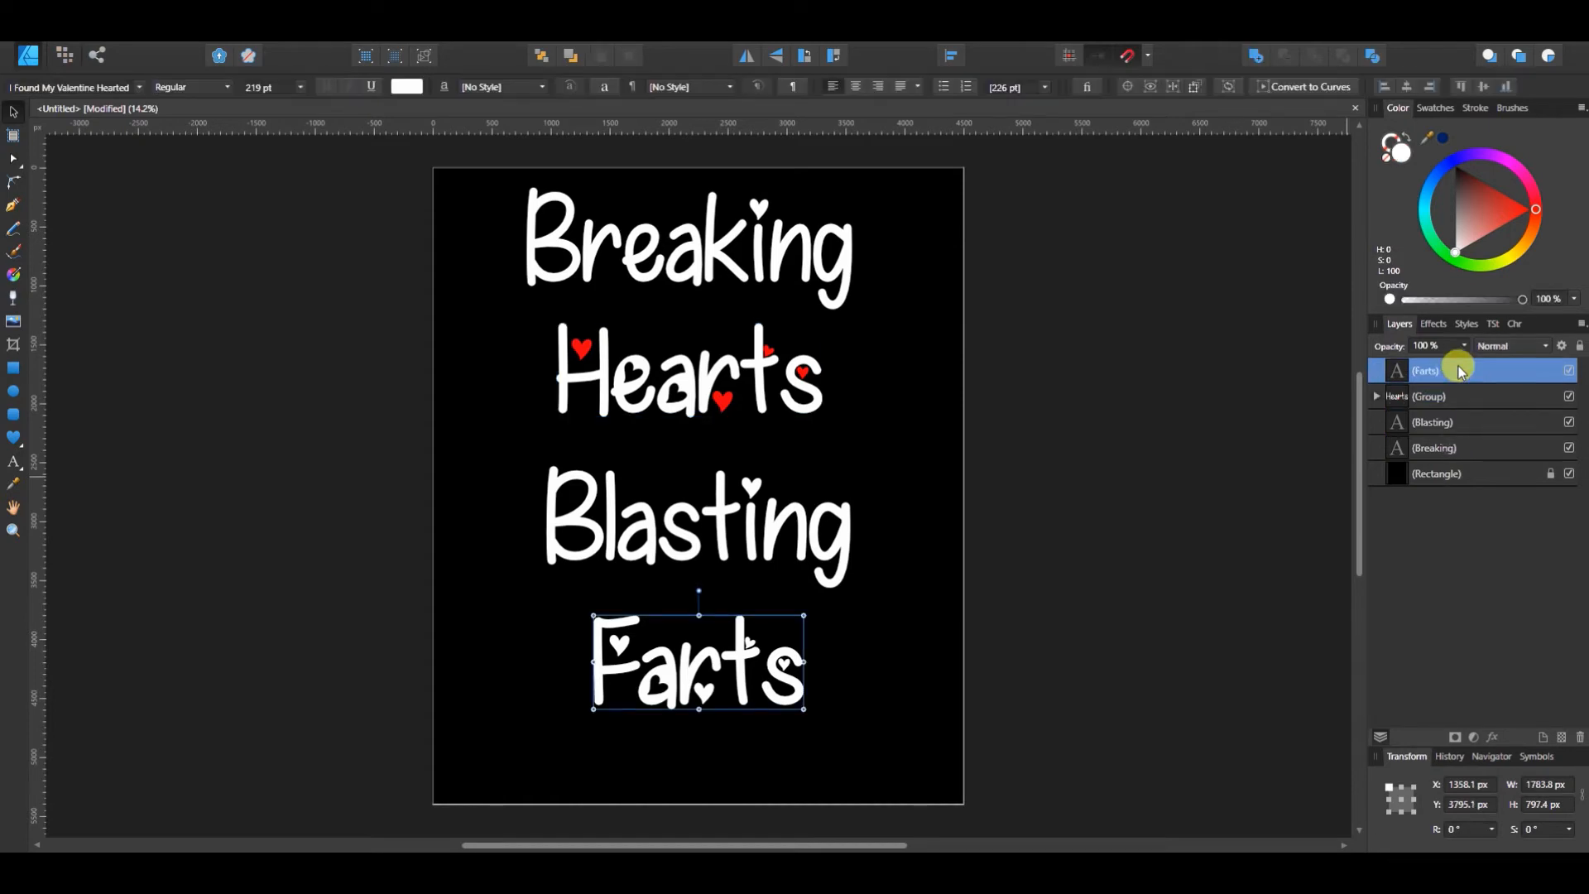
left_click(1313, 91)
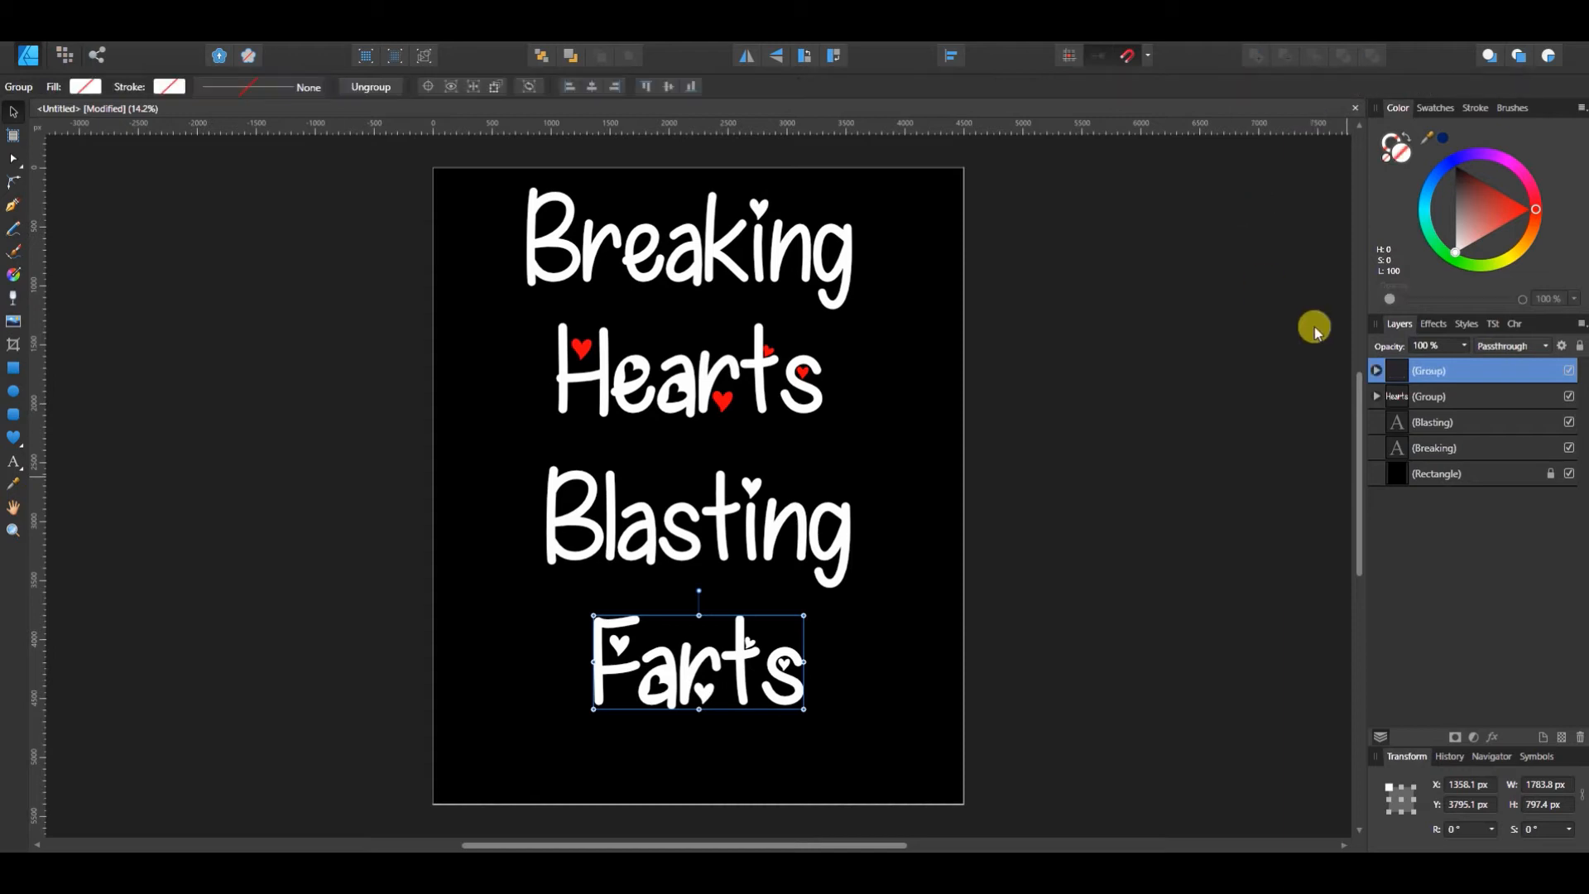
right_click(1454, 372)
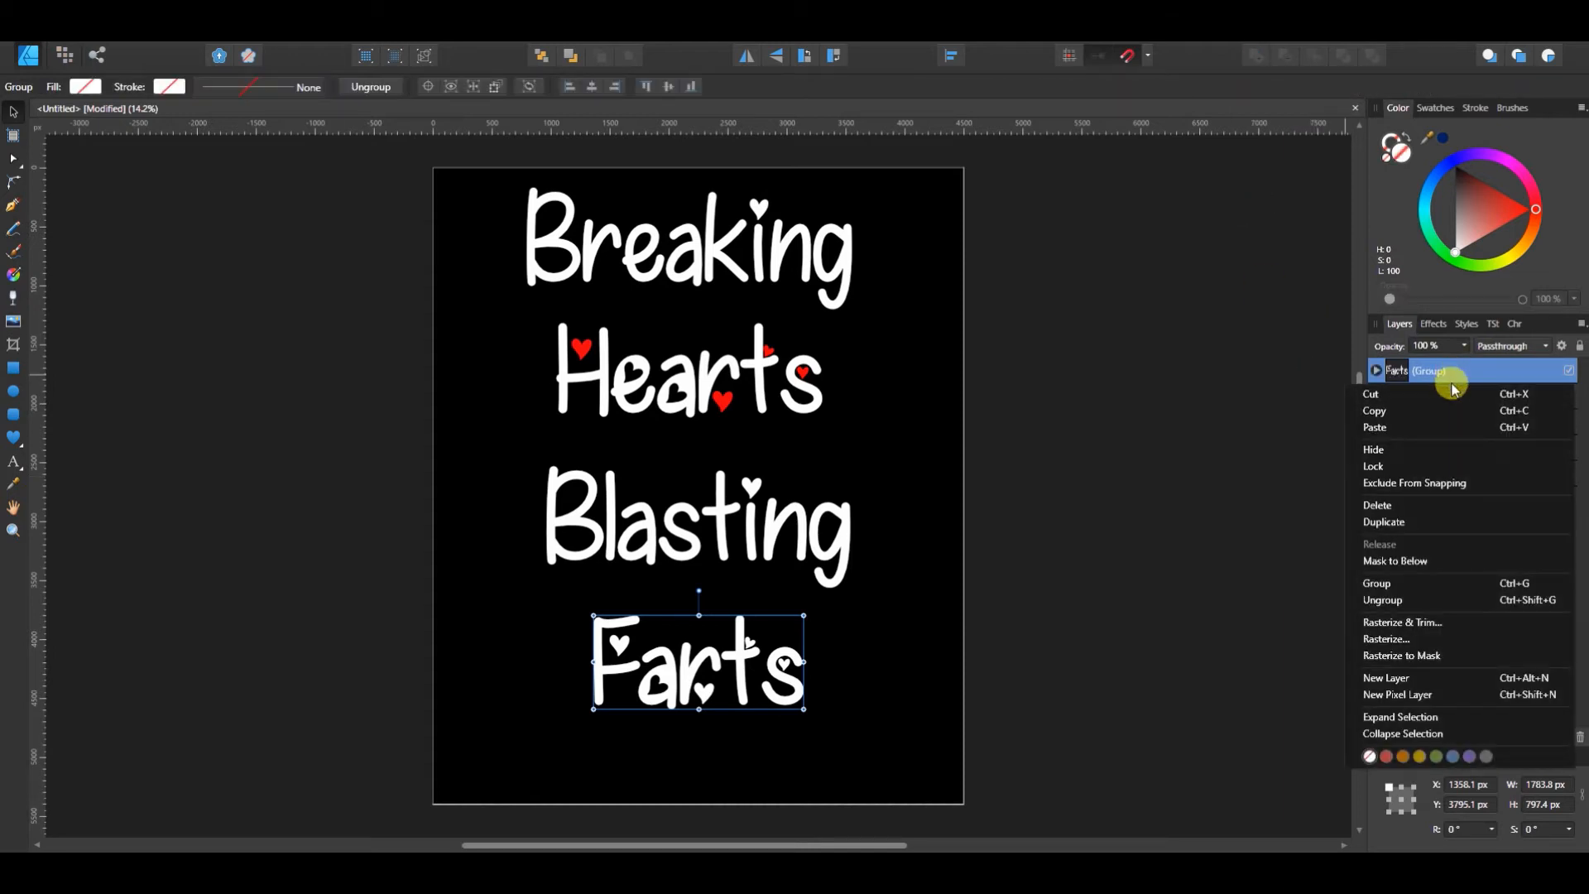
left_click(1434, 602)
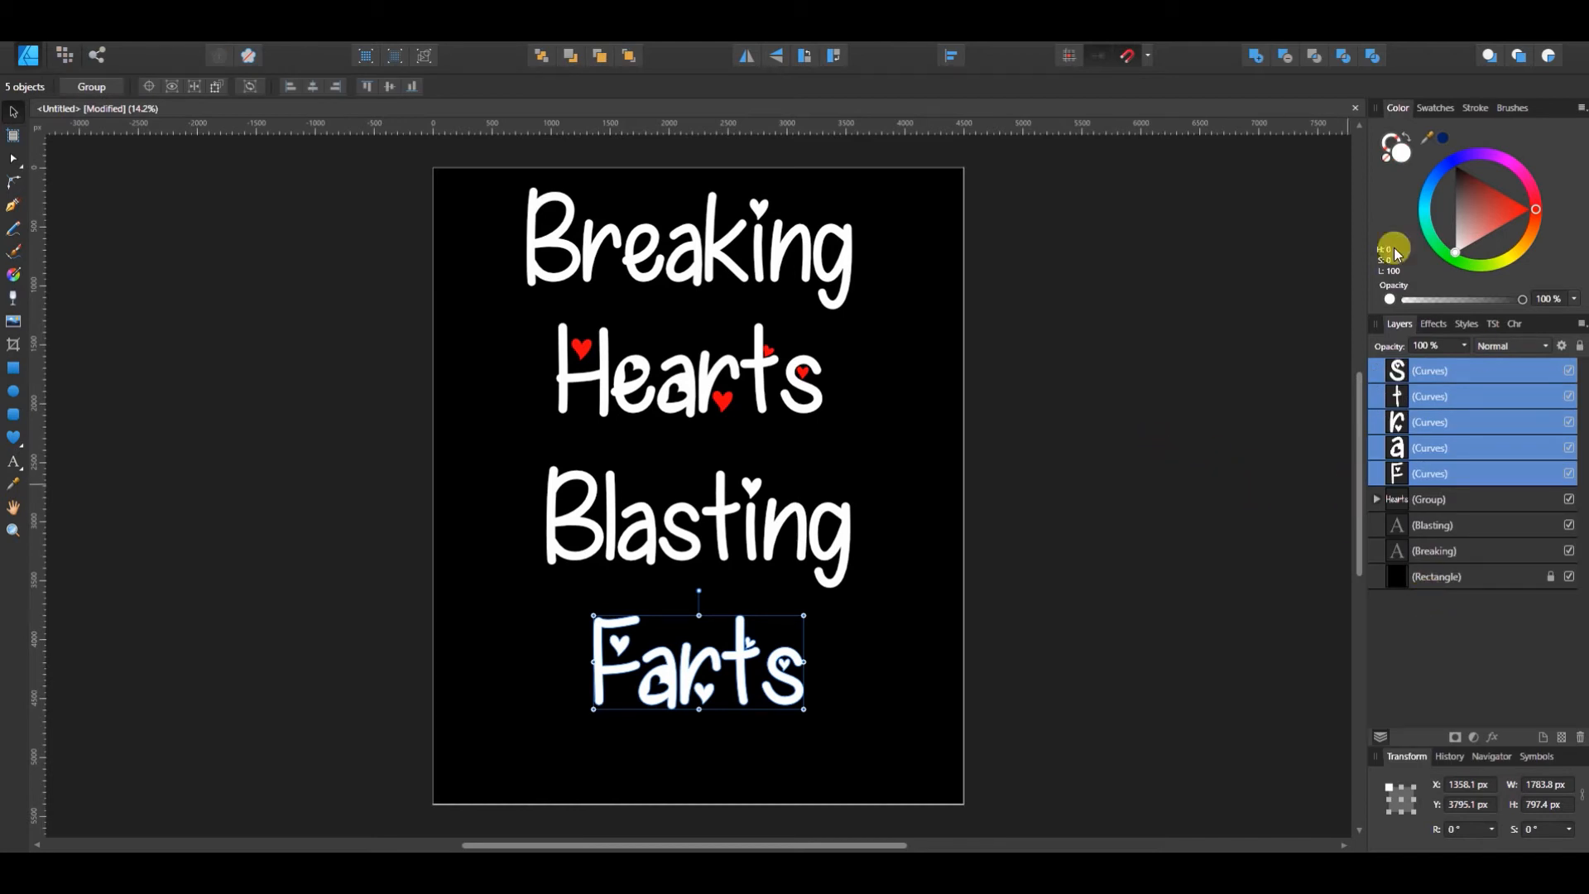
left_click(1255, 56)
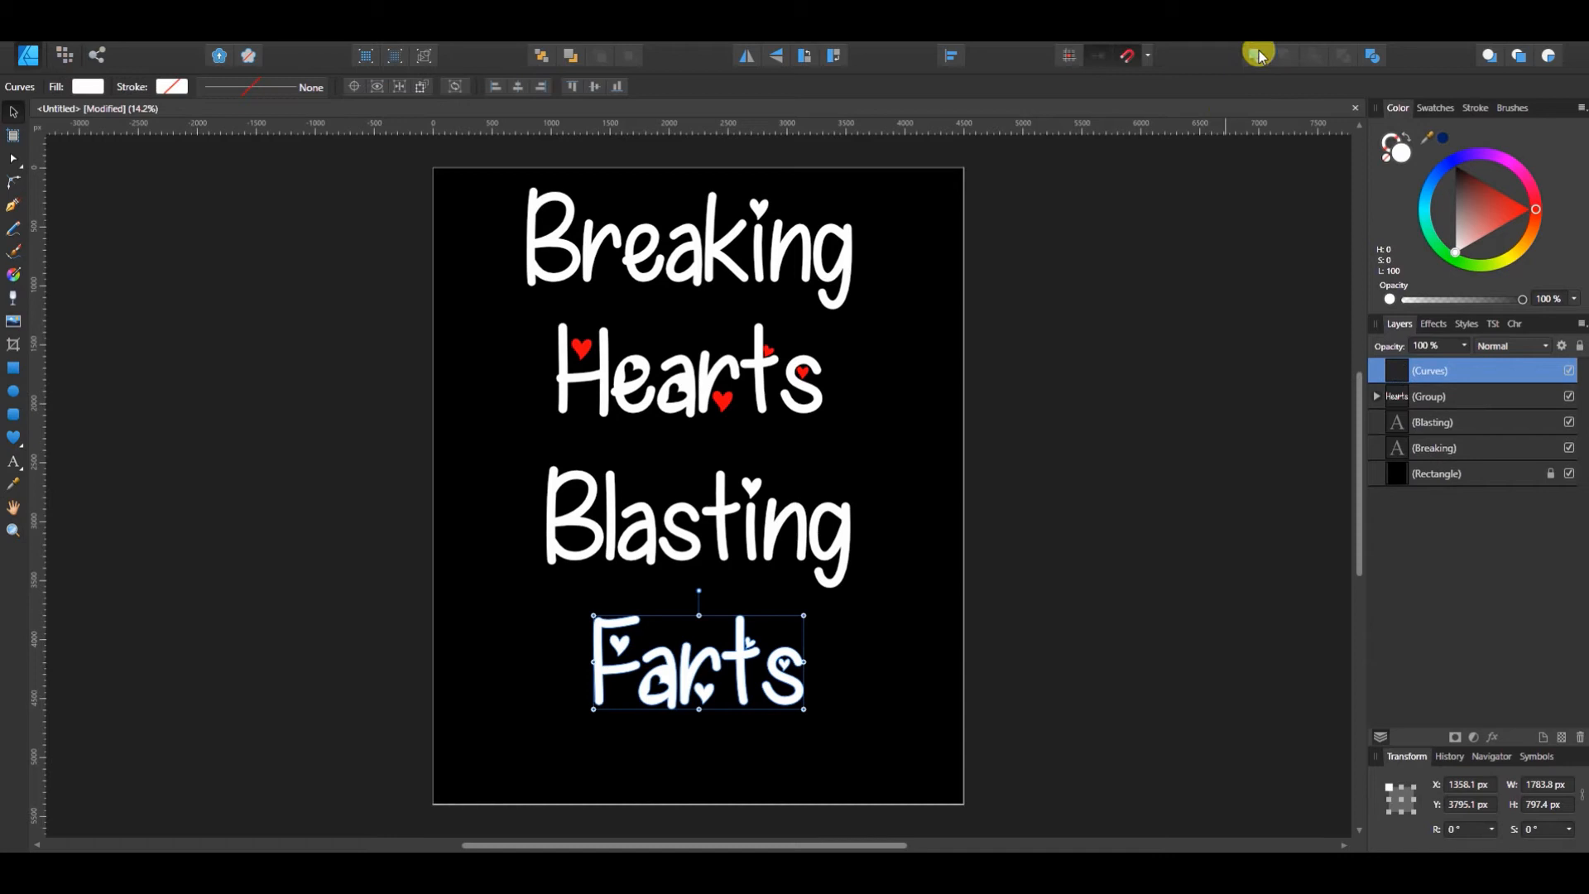
left_click(1373, 56)
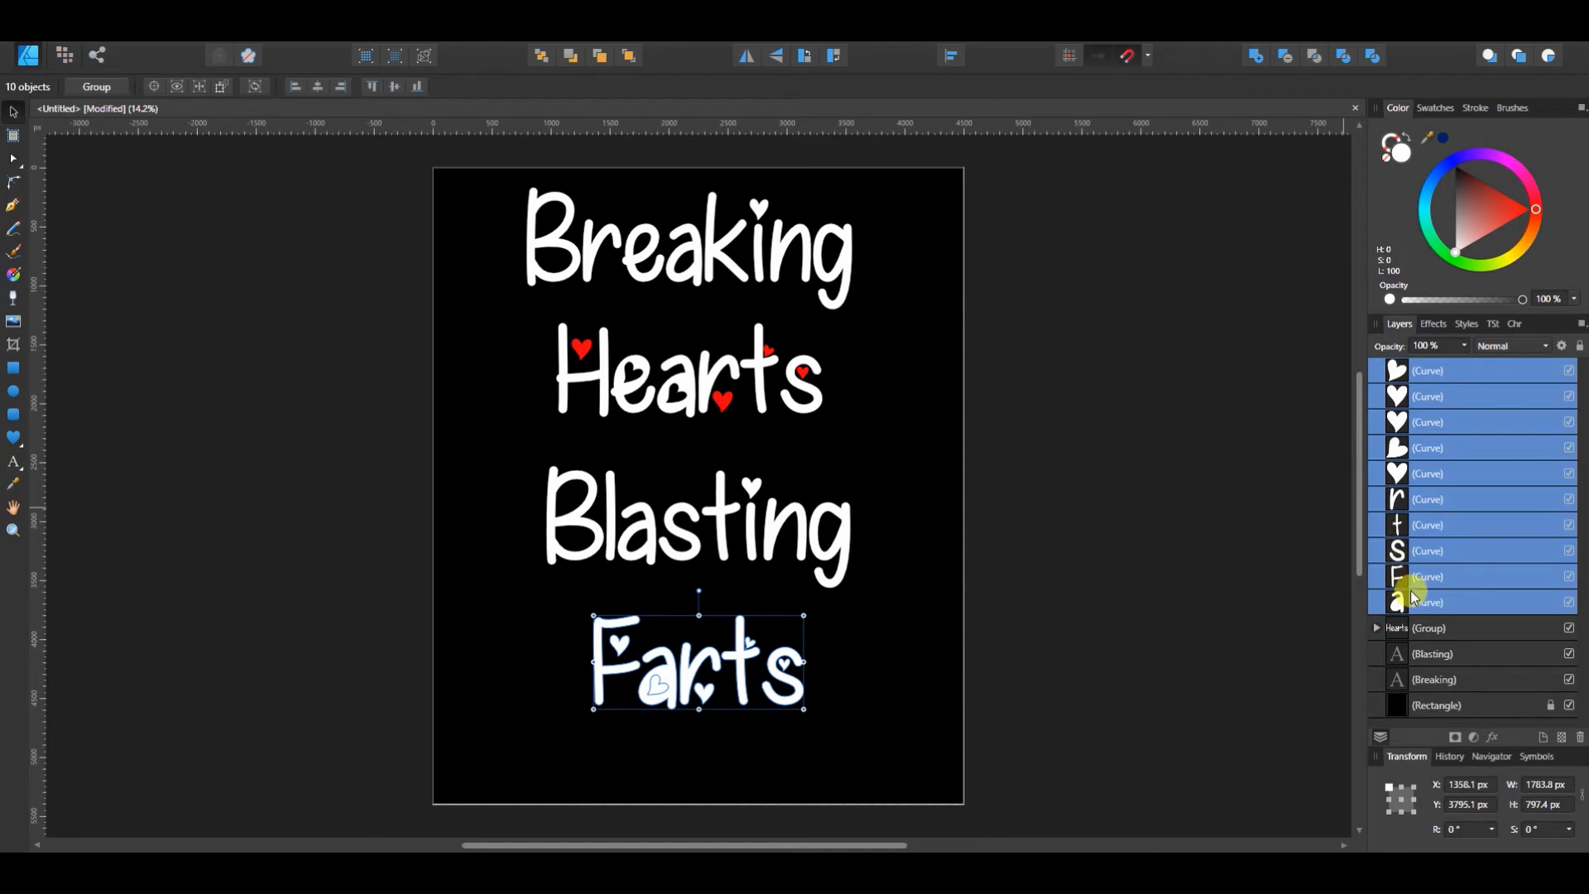
Subtract the inner heart shape from the letter a of "Farts" to restore its heart-shaped cutout
scroll(862, 579, "down", 3)
scroll(862, 579, "down", 3)
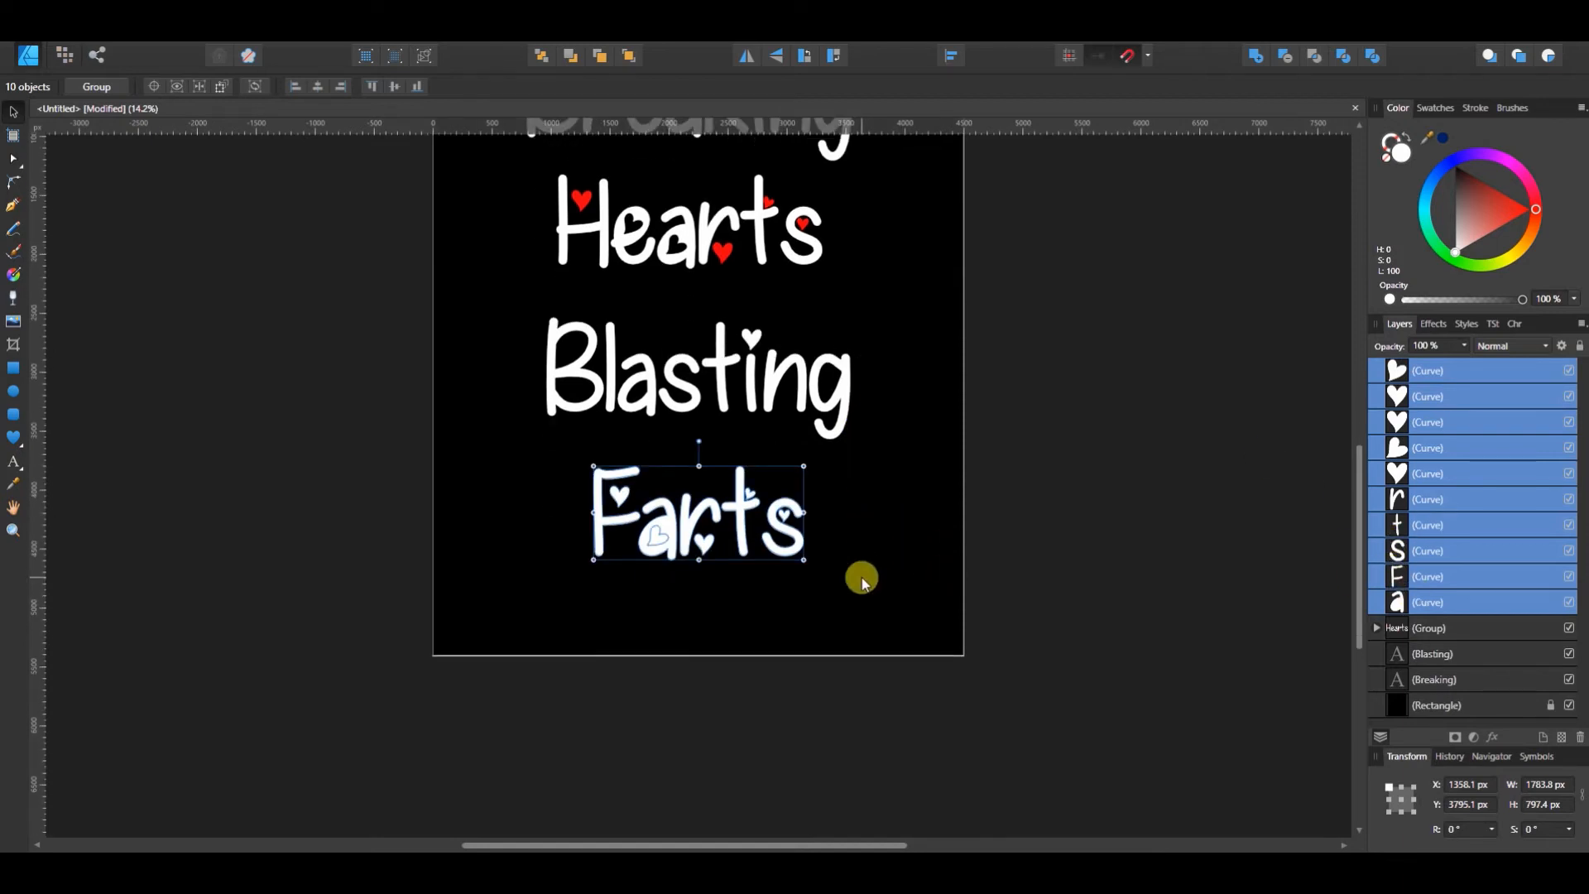
scroll(862, 579, "up", 5)
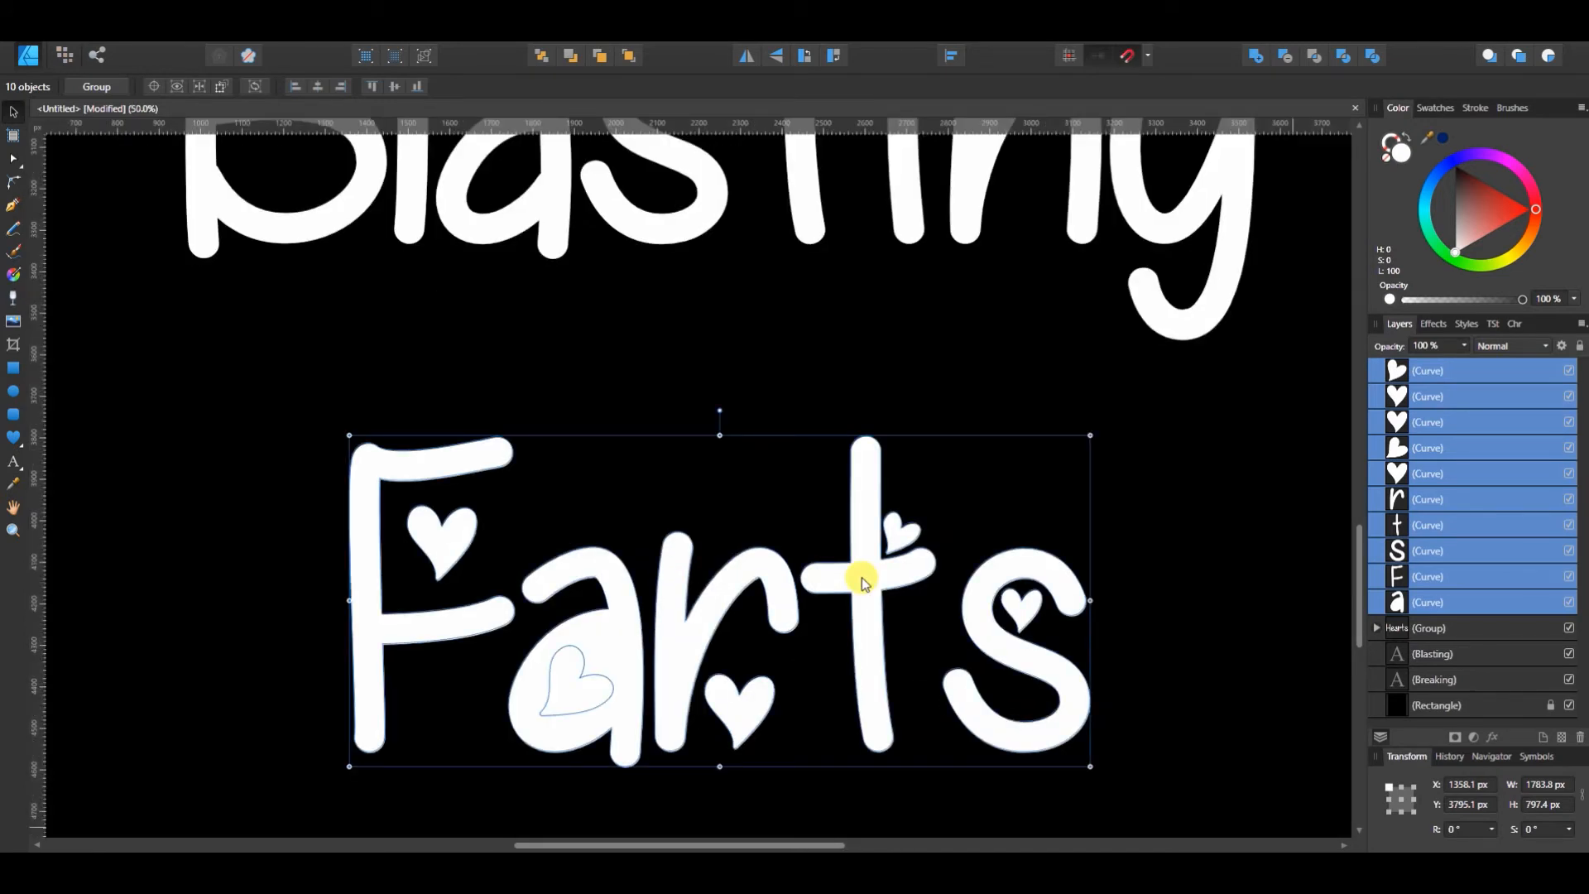
scroll(862, 577, "down", 2)
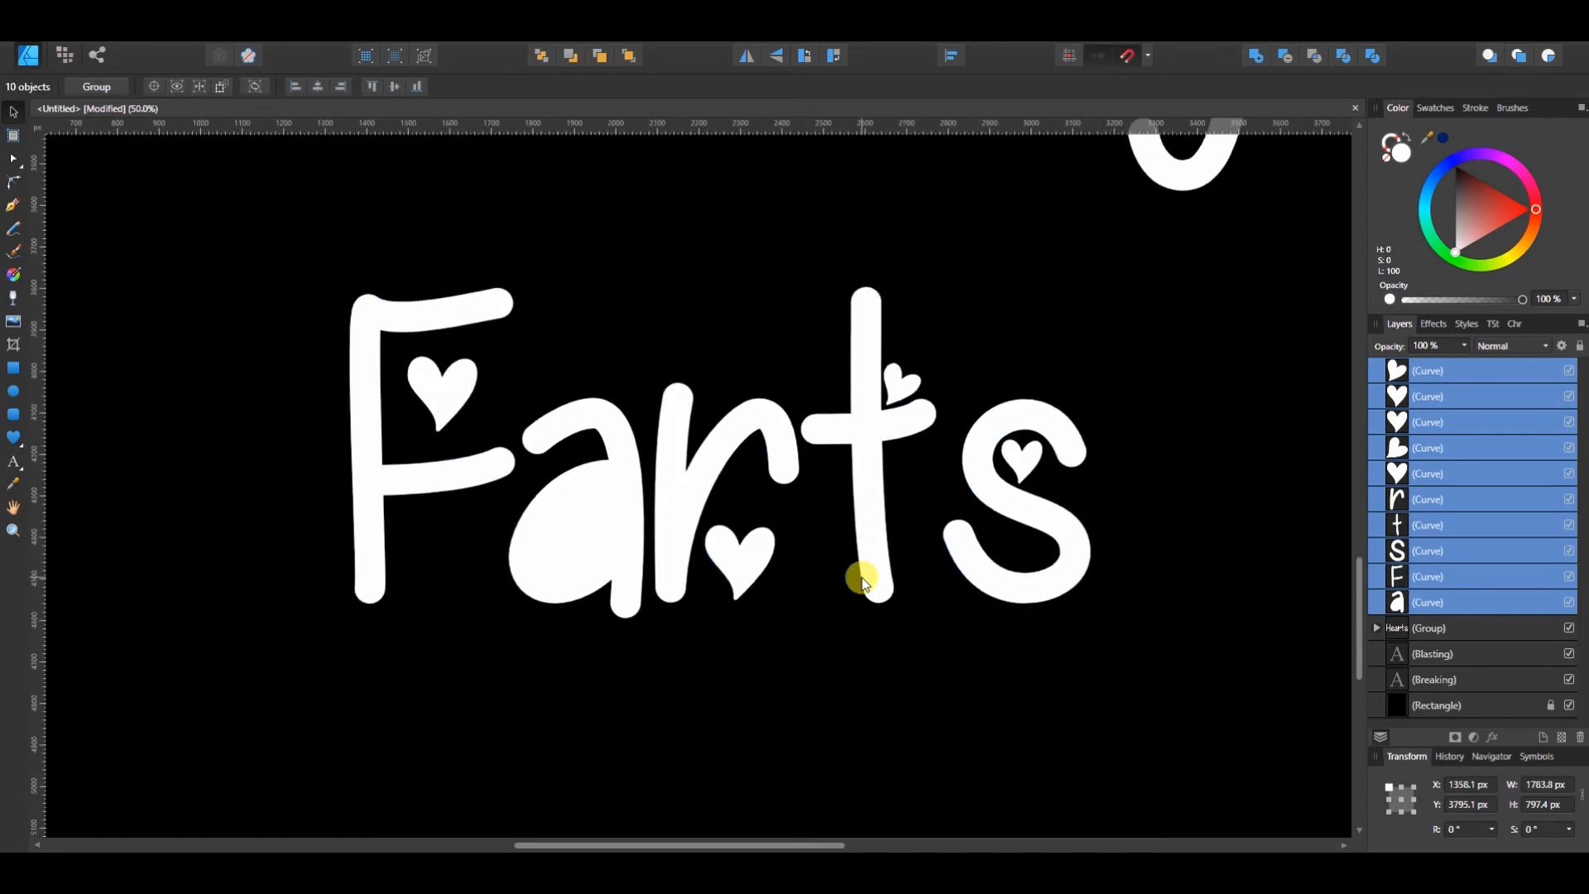
left_click(583, 556)
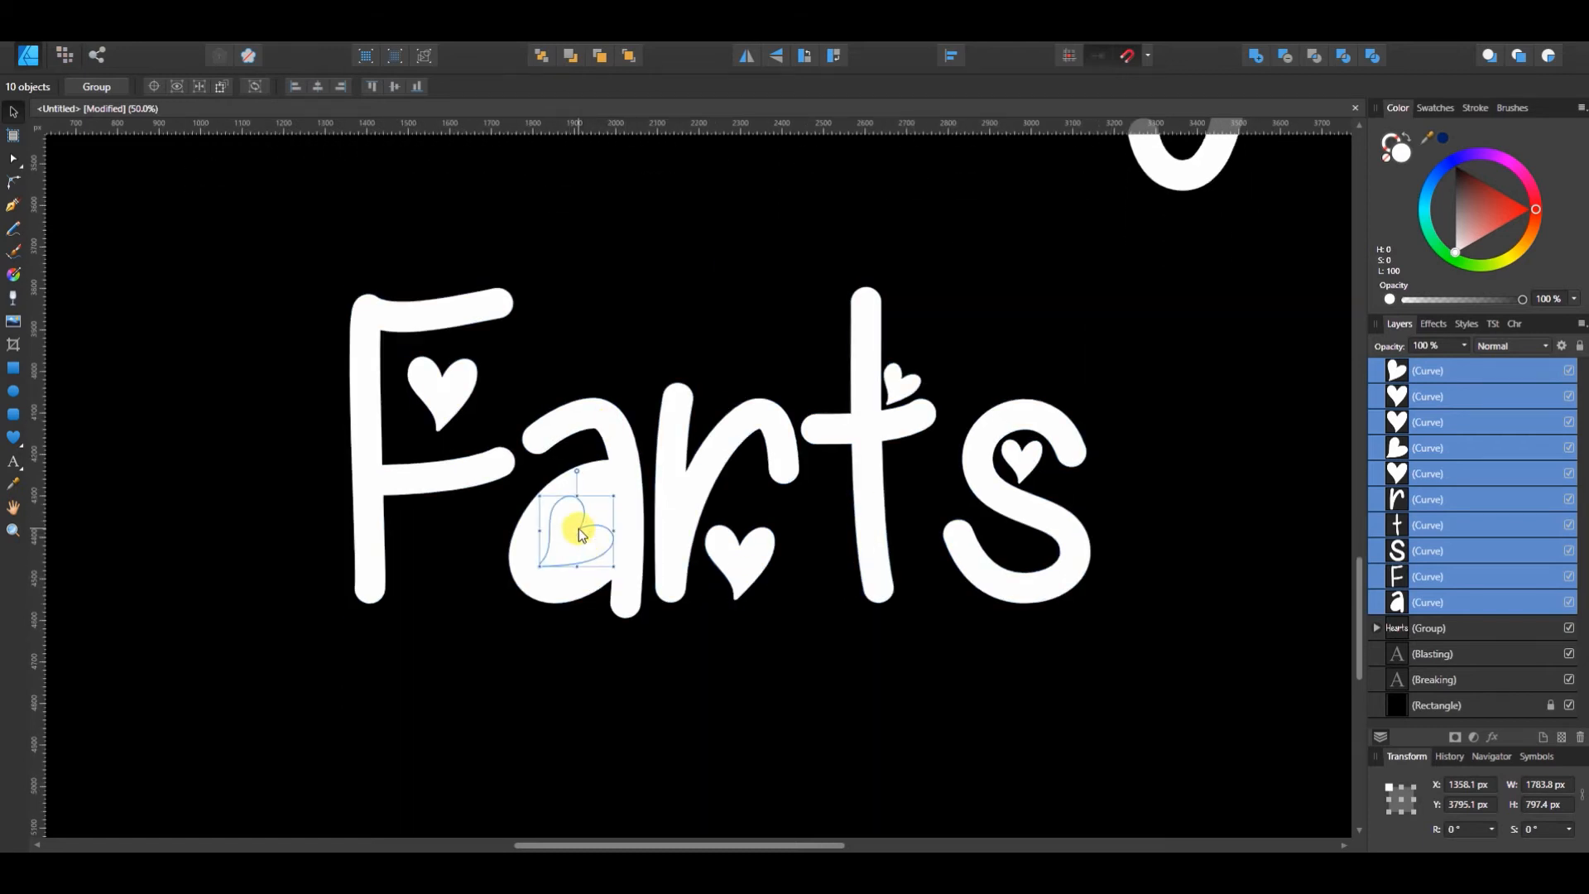
left_click(613, 425, "shift")
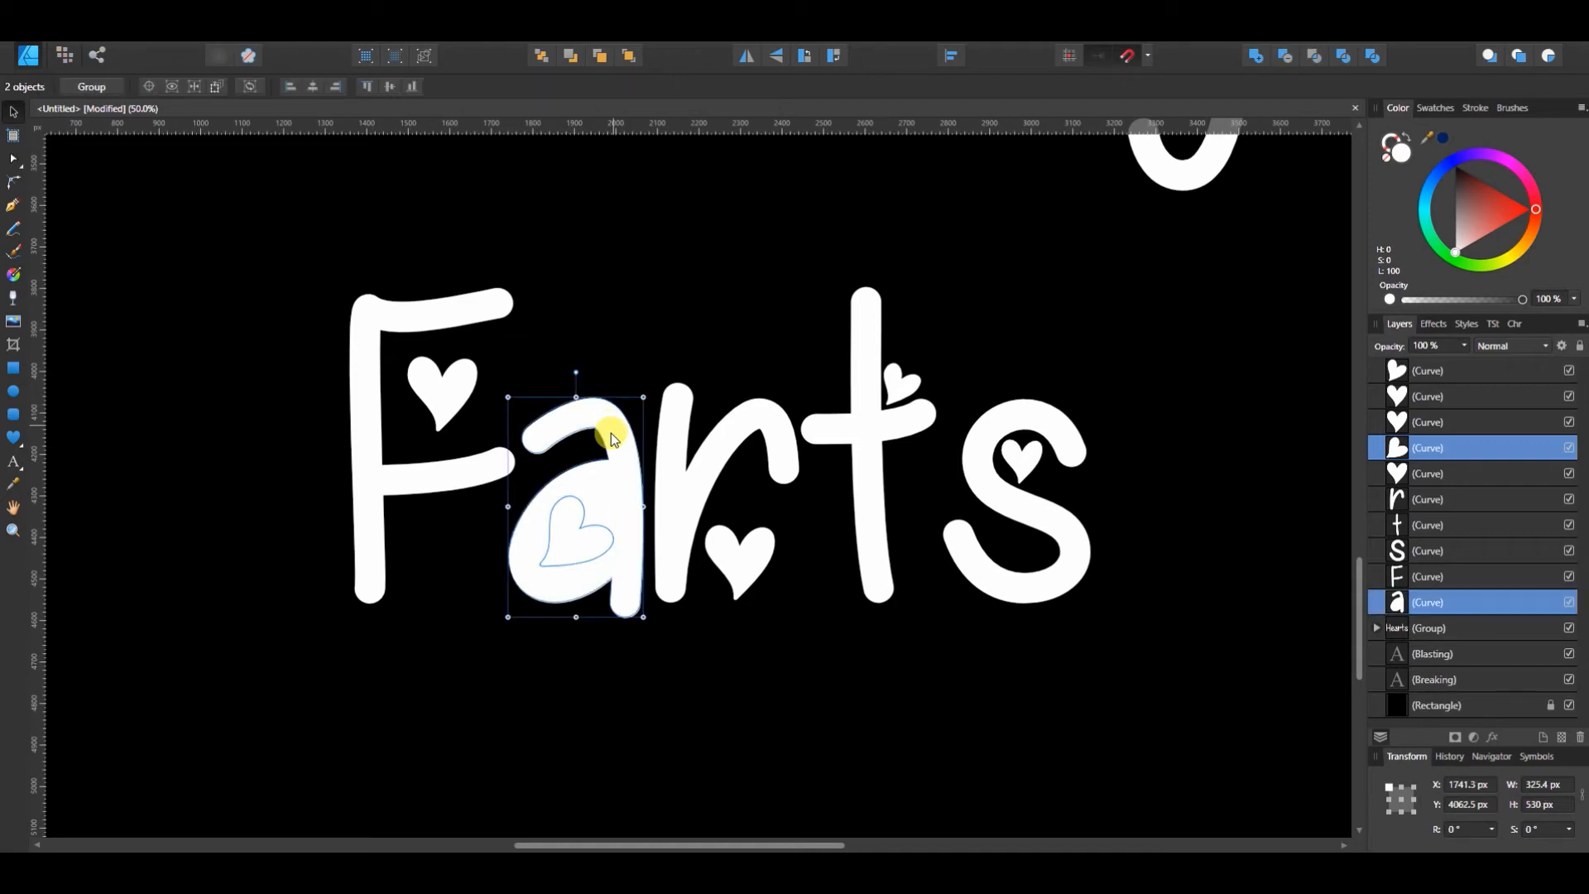
left_click(1284, 55)
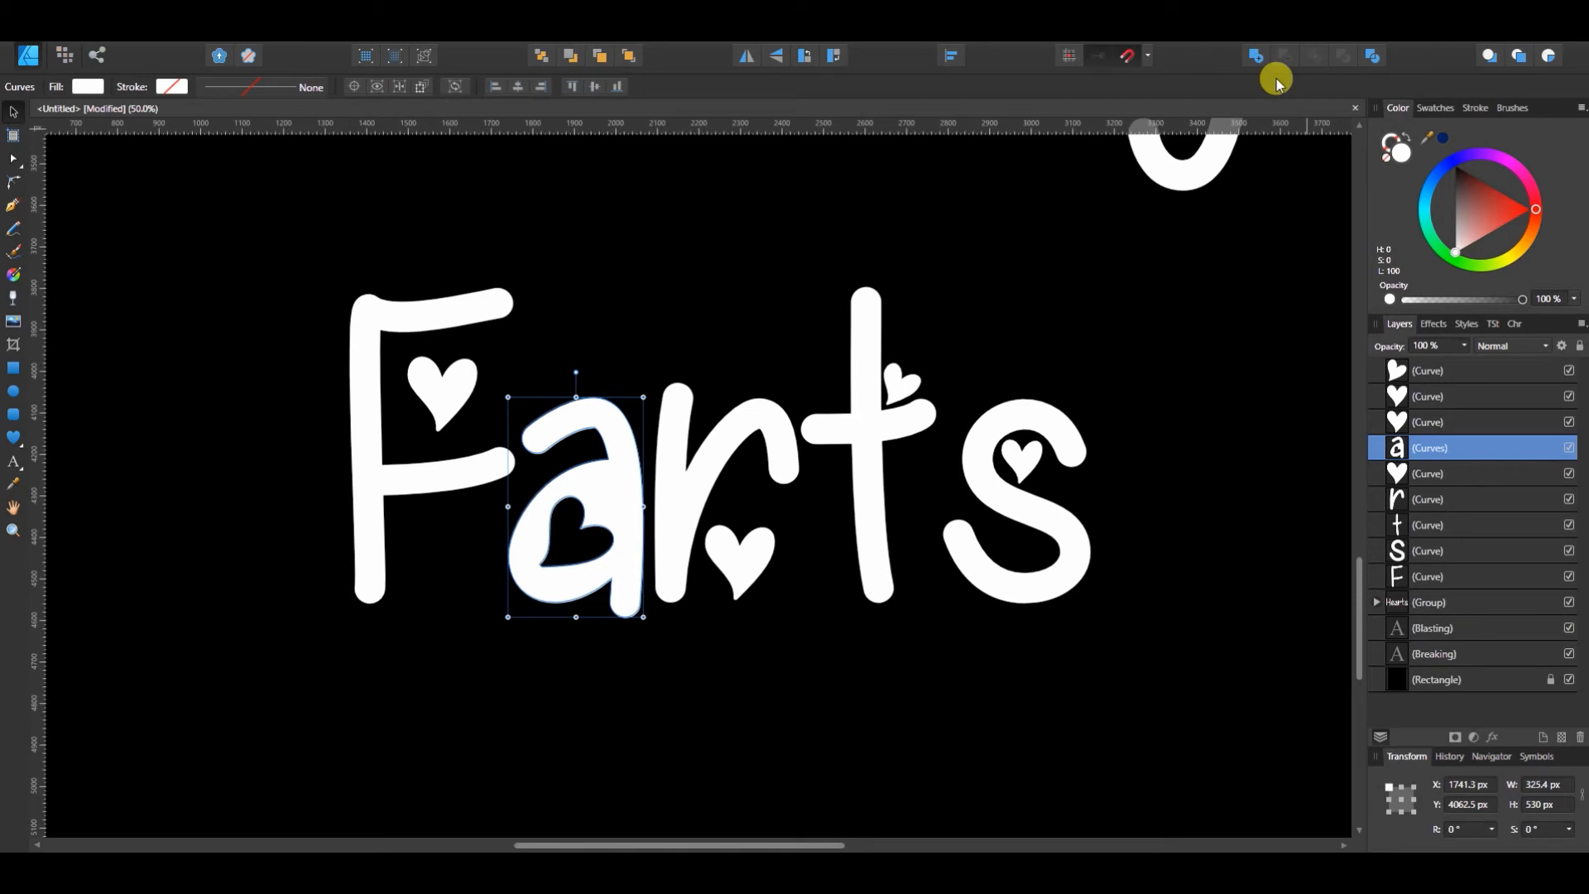
Fill the four decorative hearts of "Farts" with the red sampled from a heart in "Hearts"
key("ctrl+0")
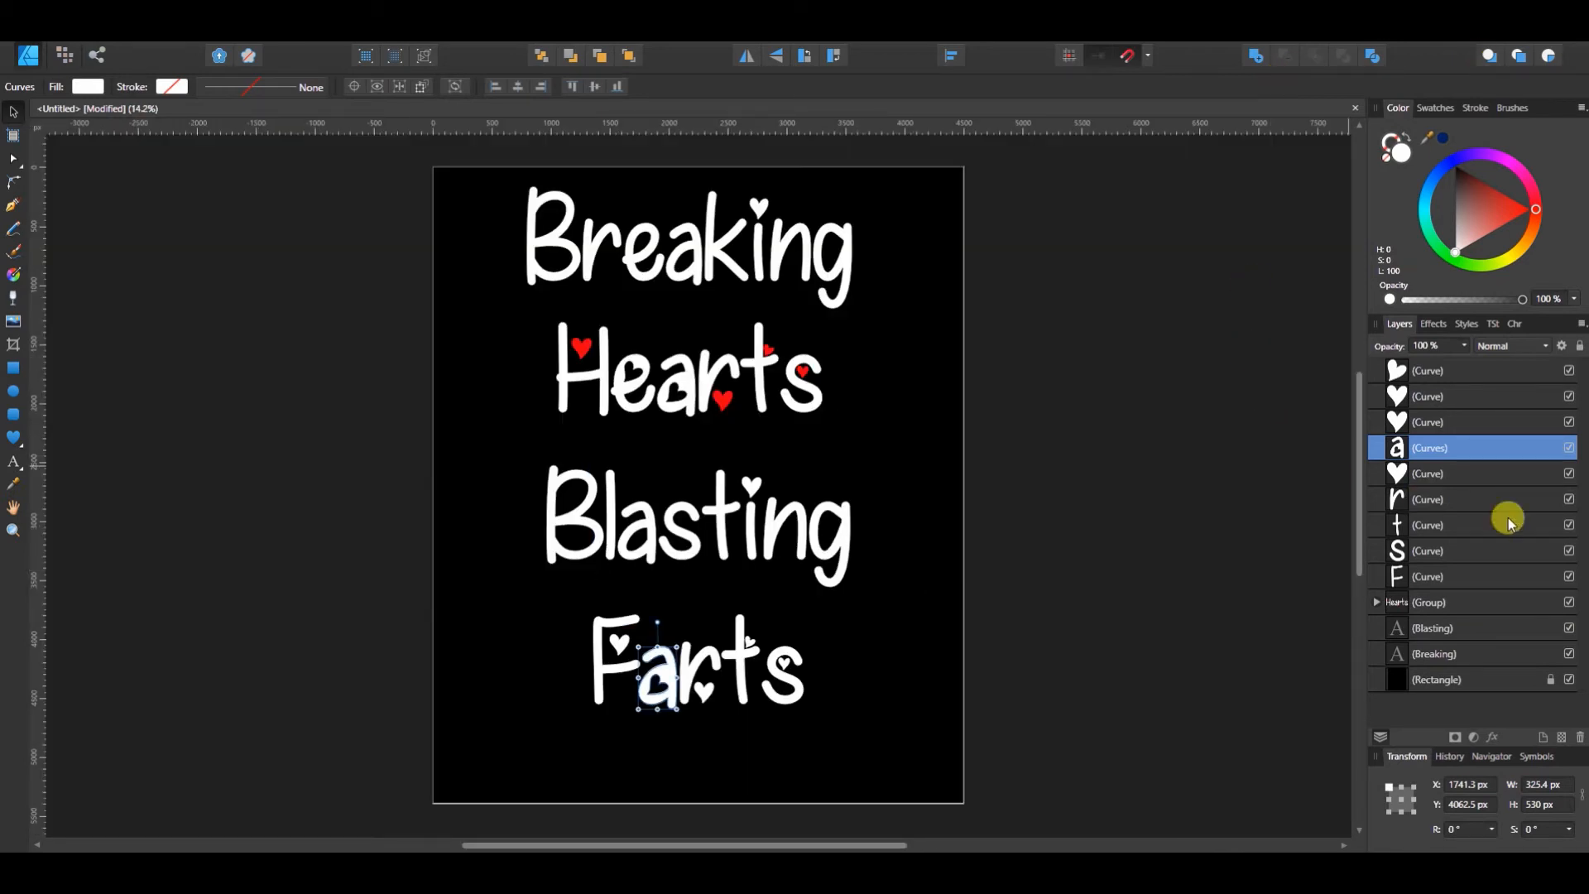
left_click(1459, 473)
left_click(1454, 372)
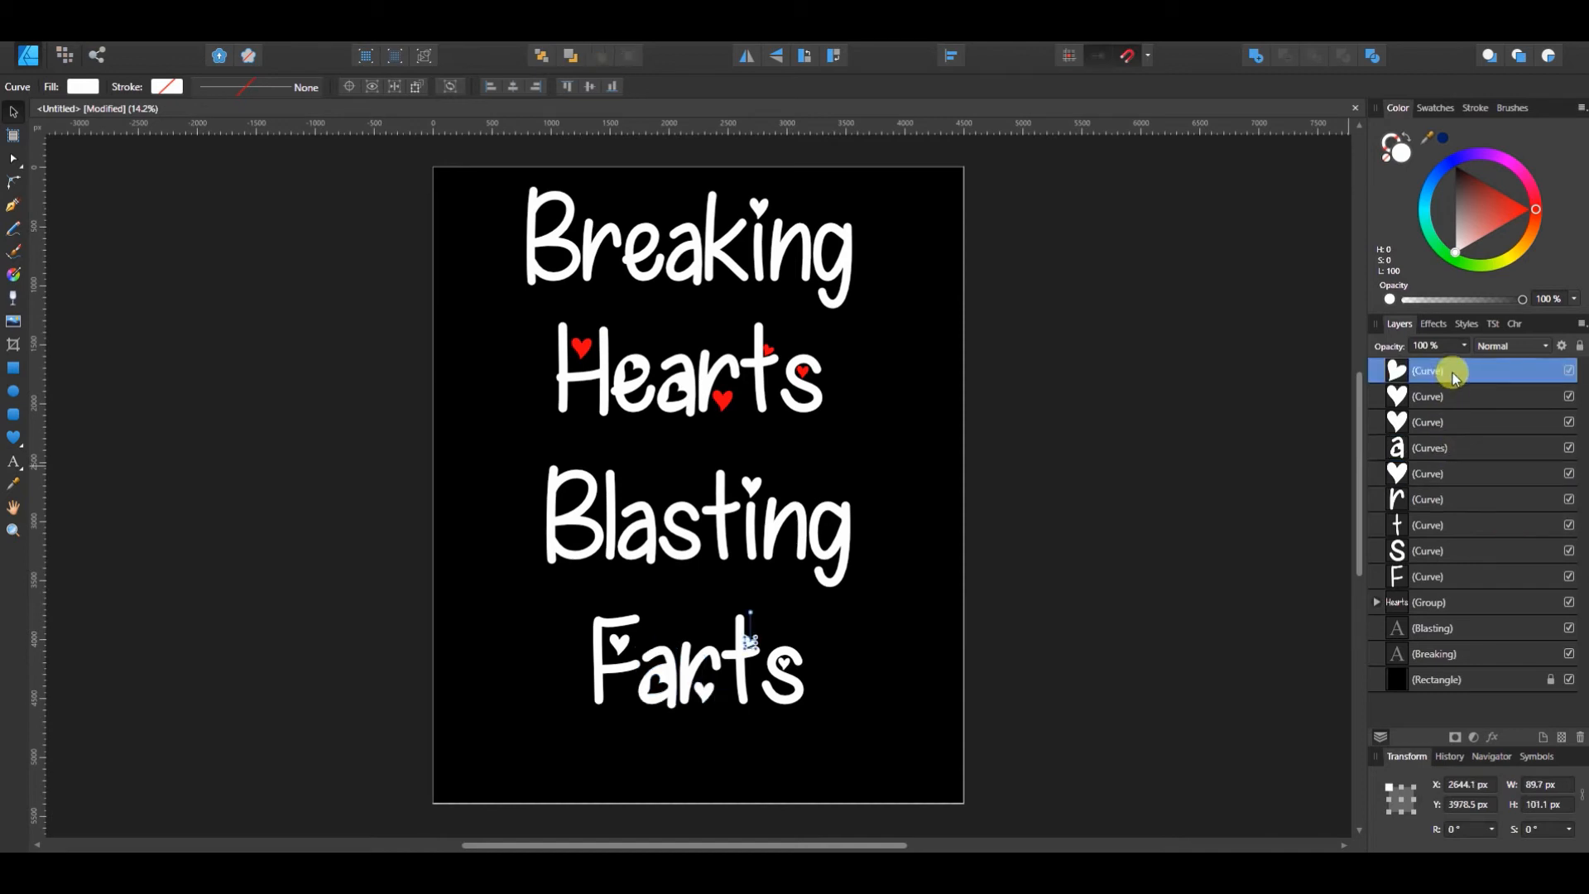
left_click(1449, 431, "shift")
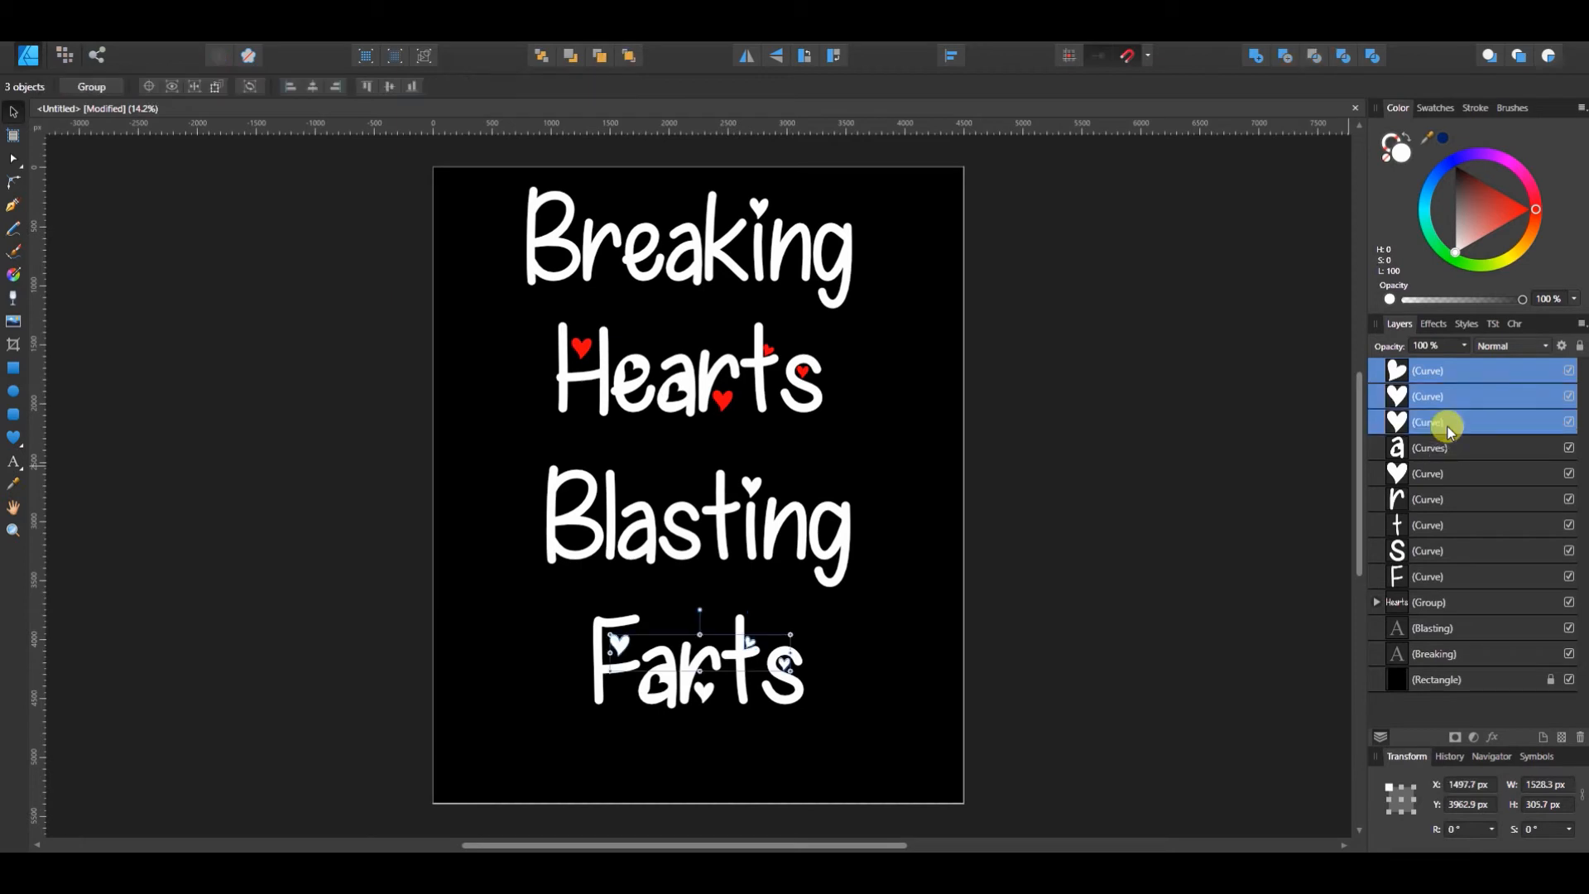
left_click(1447, 475, "ctrl")
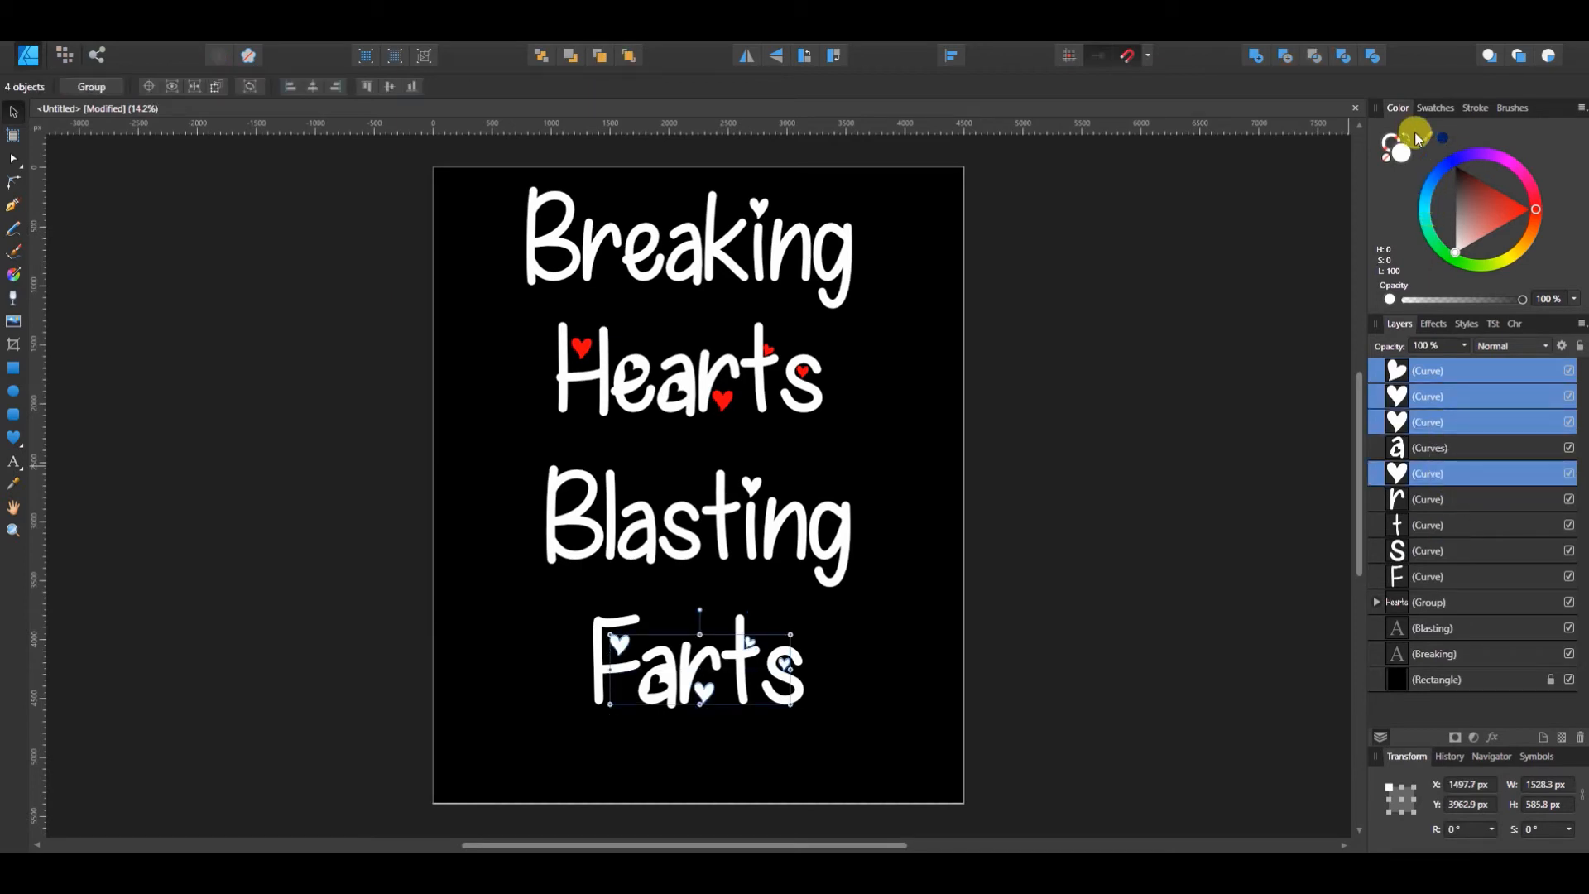
left_click_drag(1428, 137, 725, 401)
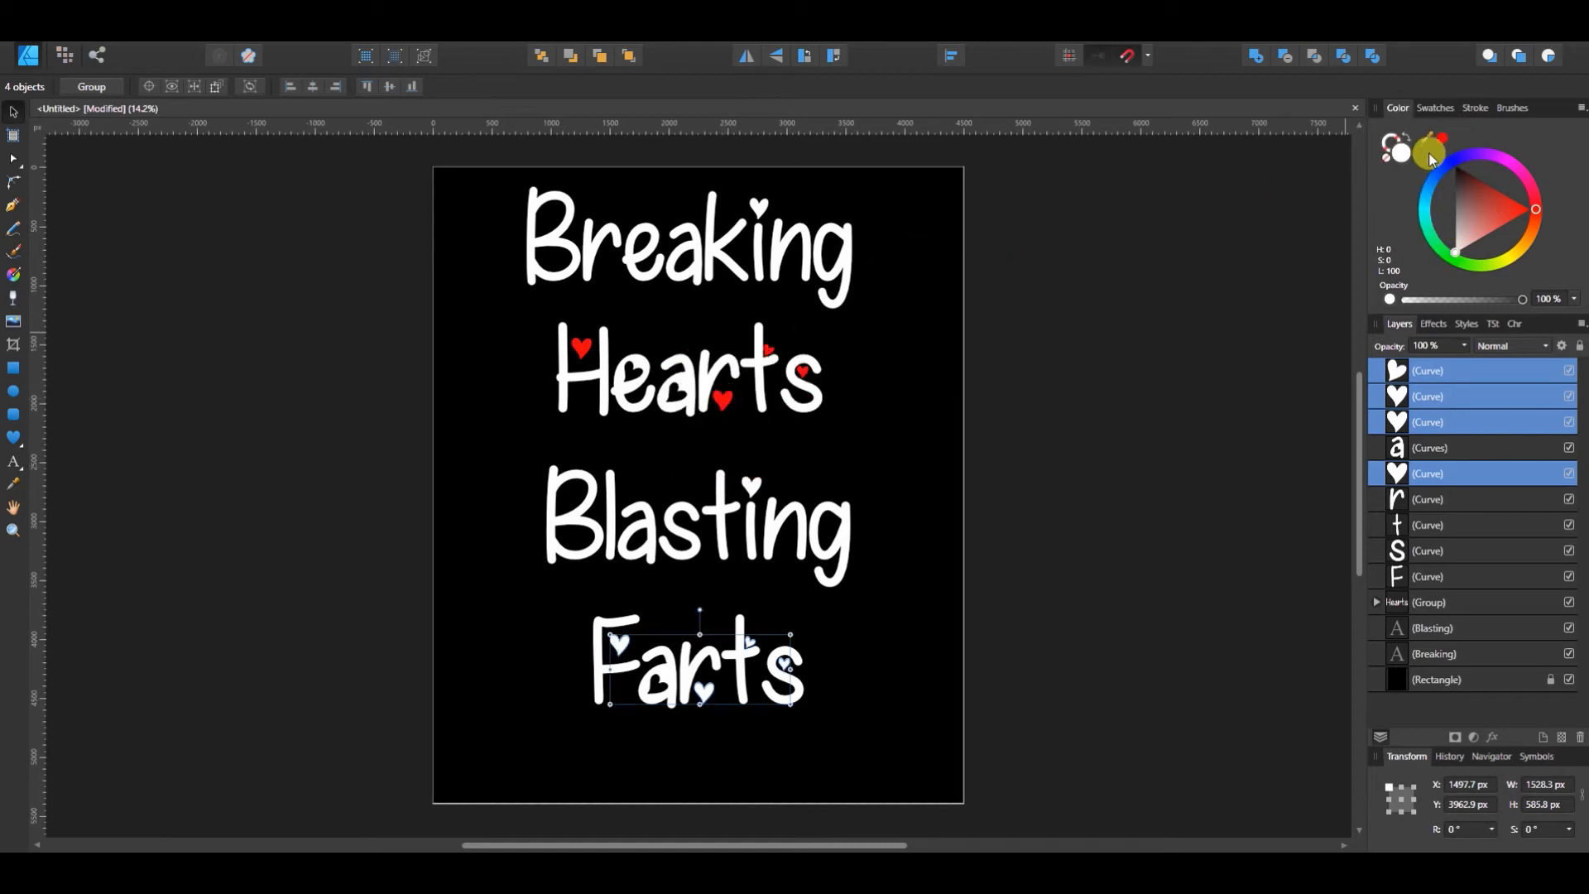
left_click(1195, 563)
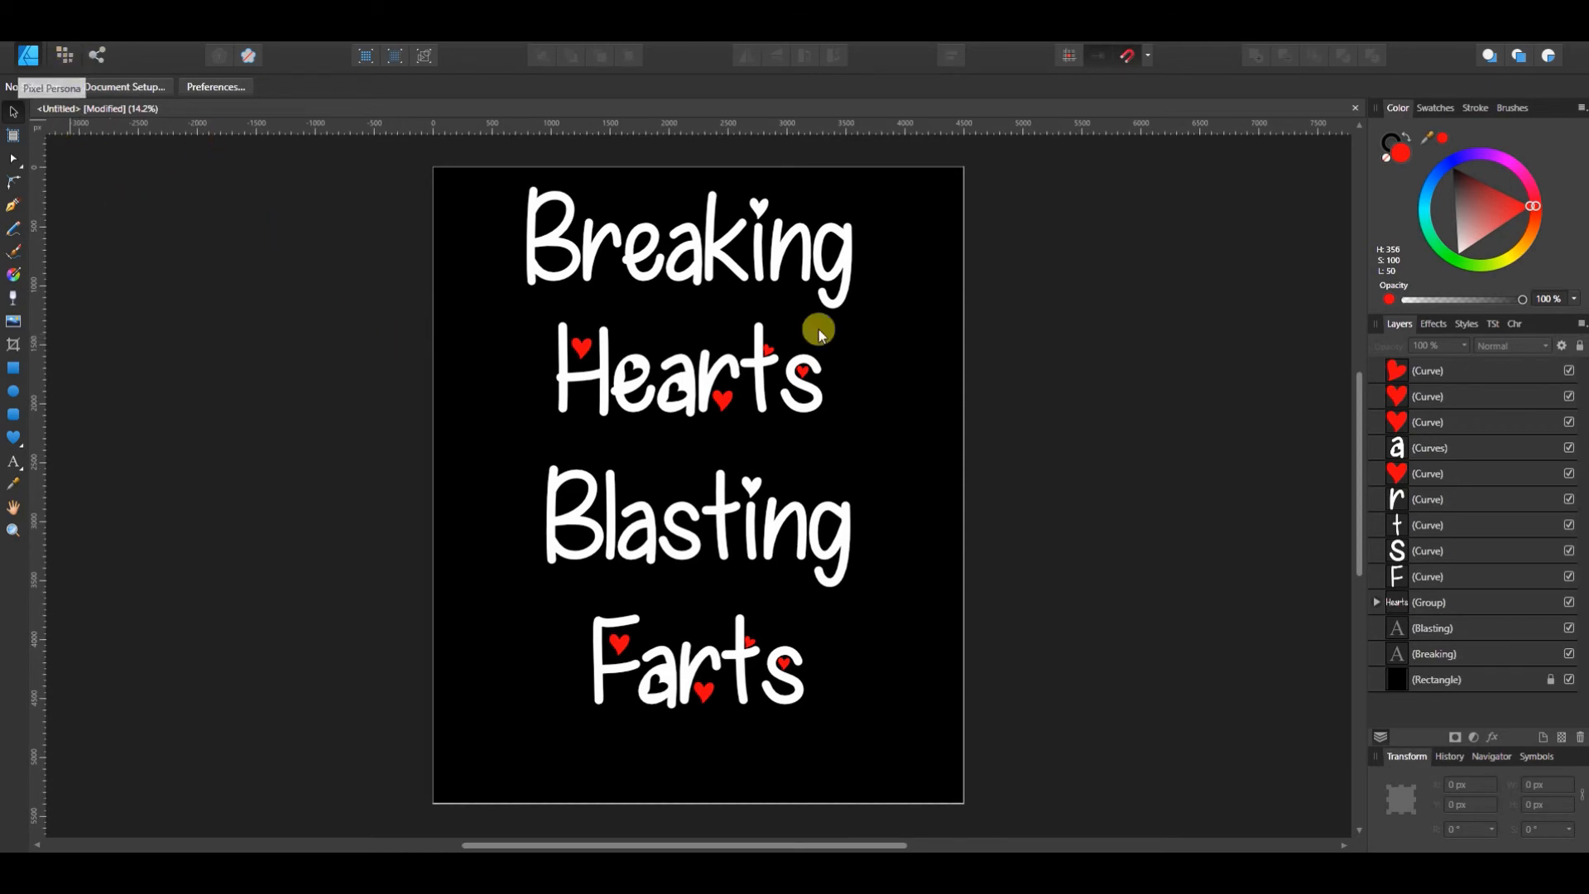
Group all nine letter and heart shapes of the word "Farts"
left_click(1432, 571)
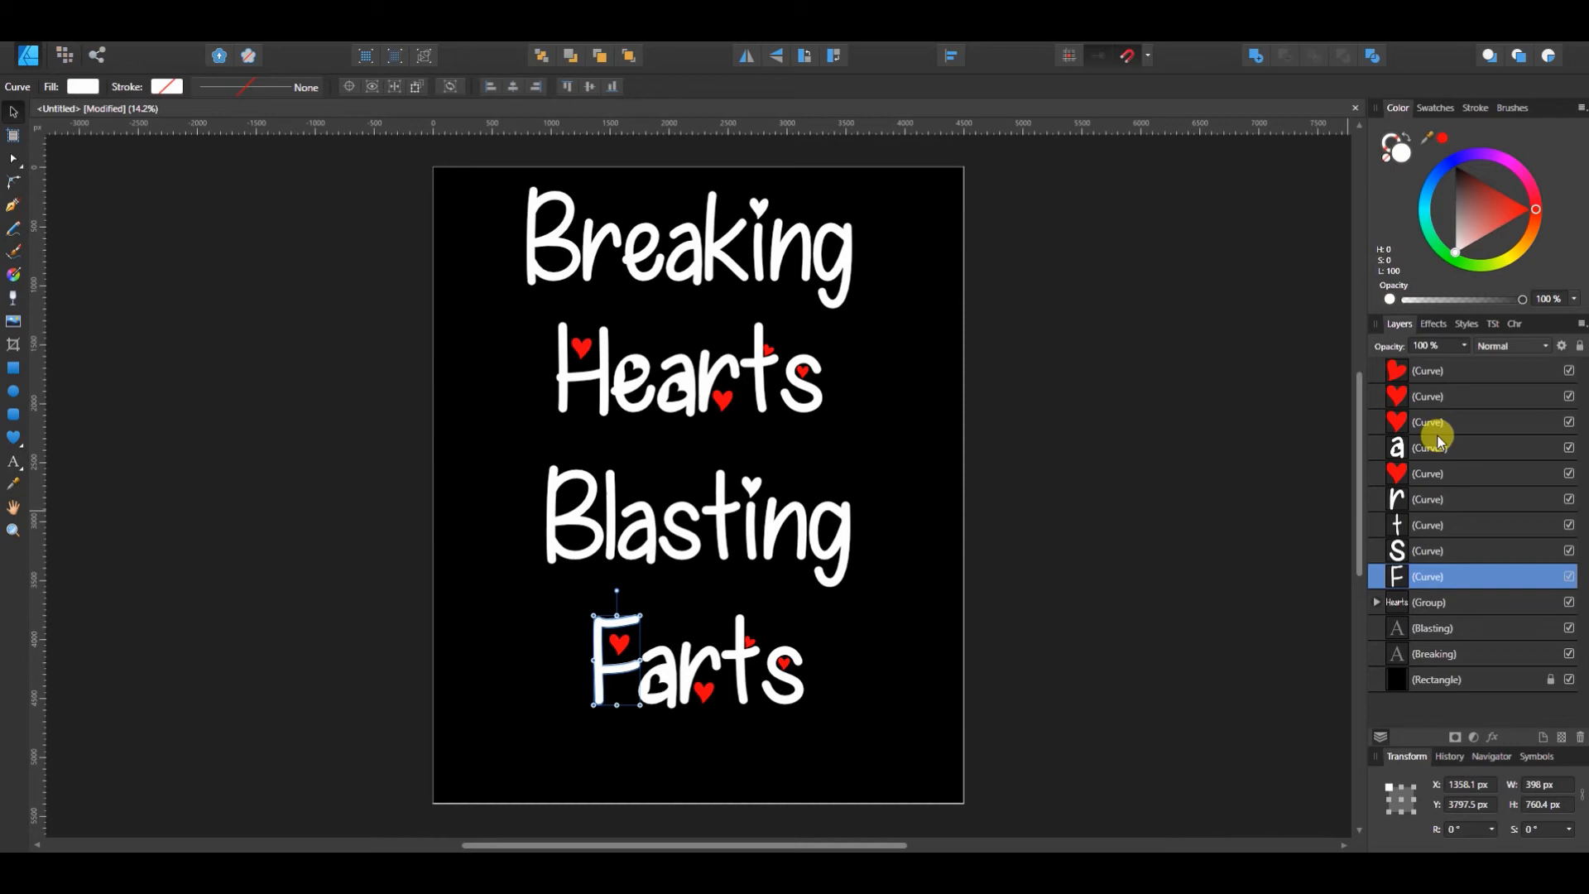
left_click(1438, 371, "shift")
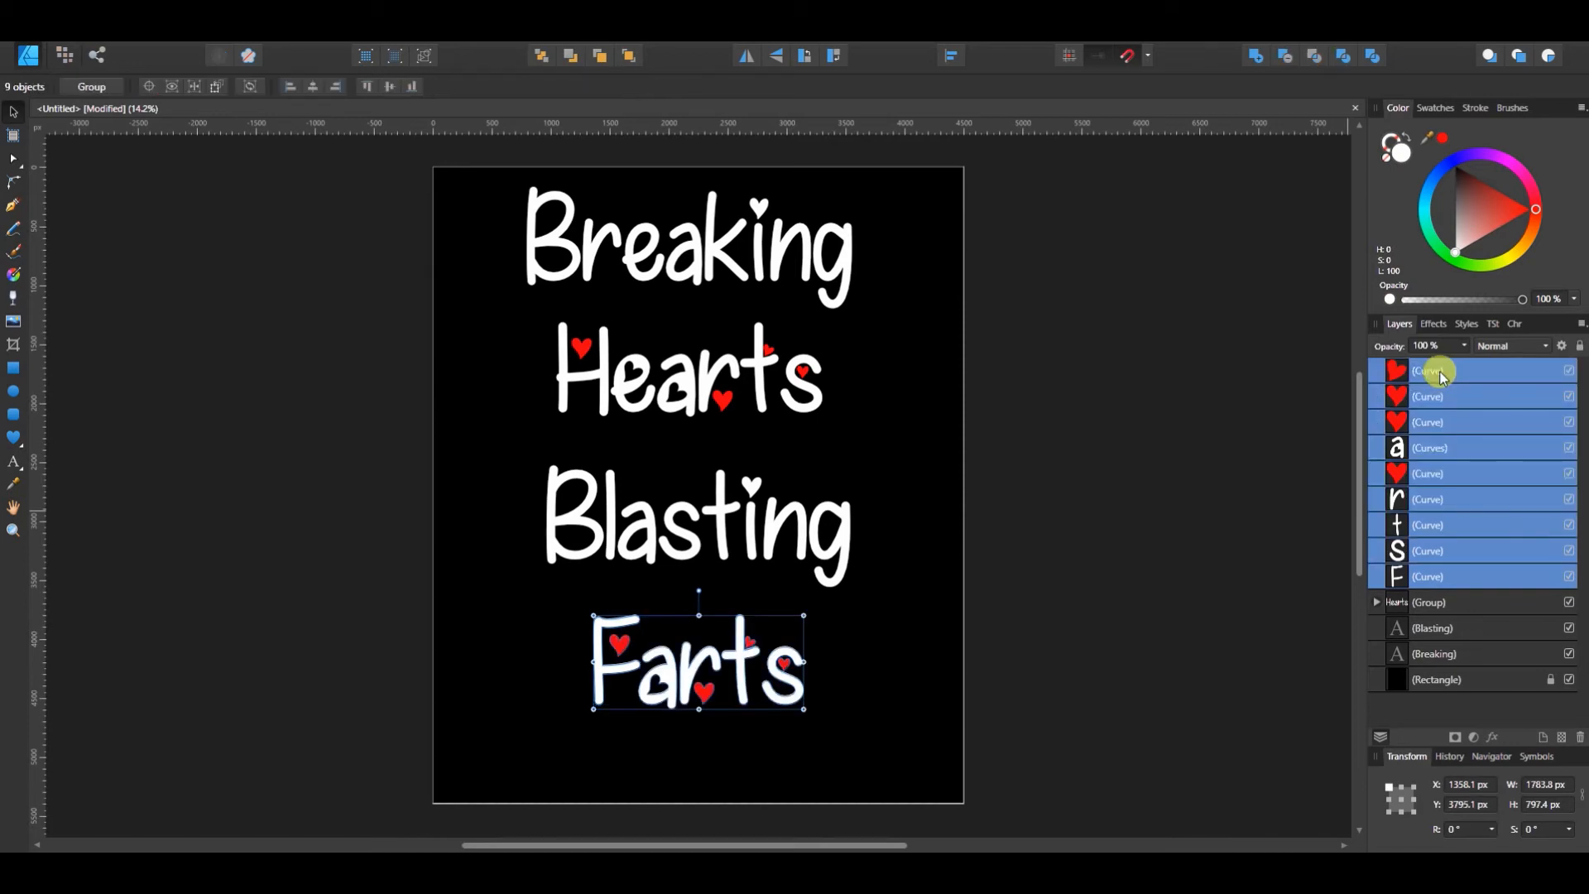
key("ctrl+g")
Erase the heart above the i of "Breaking" with the Erase Brush in the Pixel Persona
key("ctrl+2")
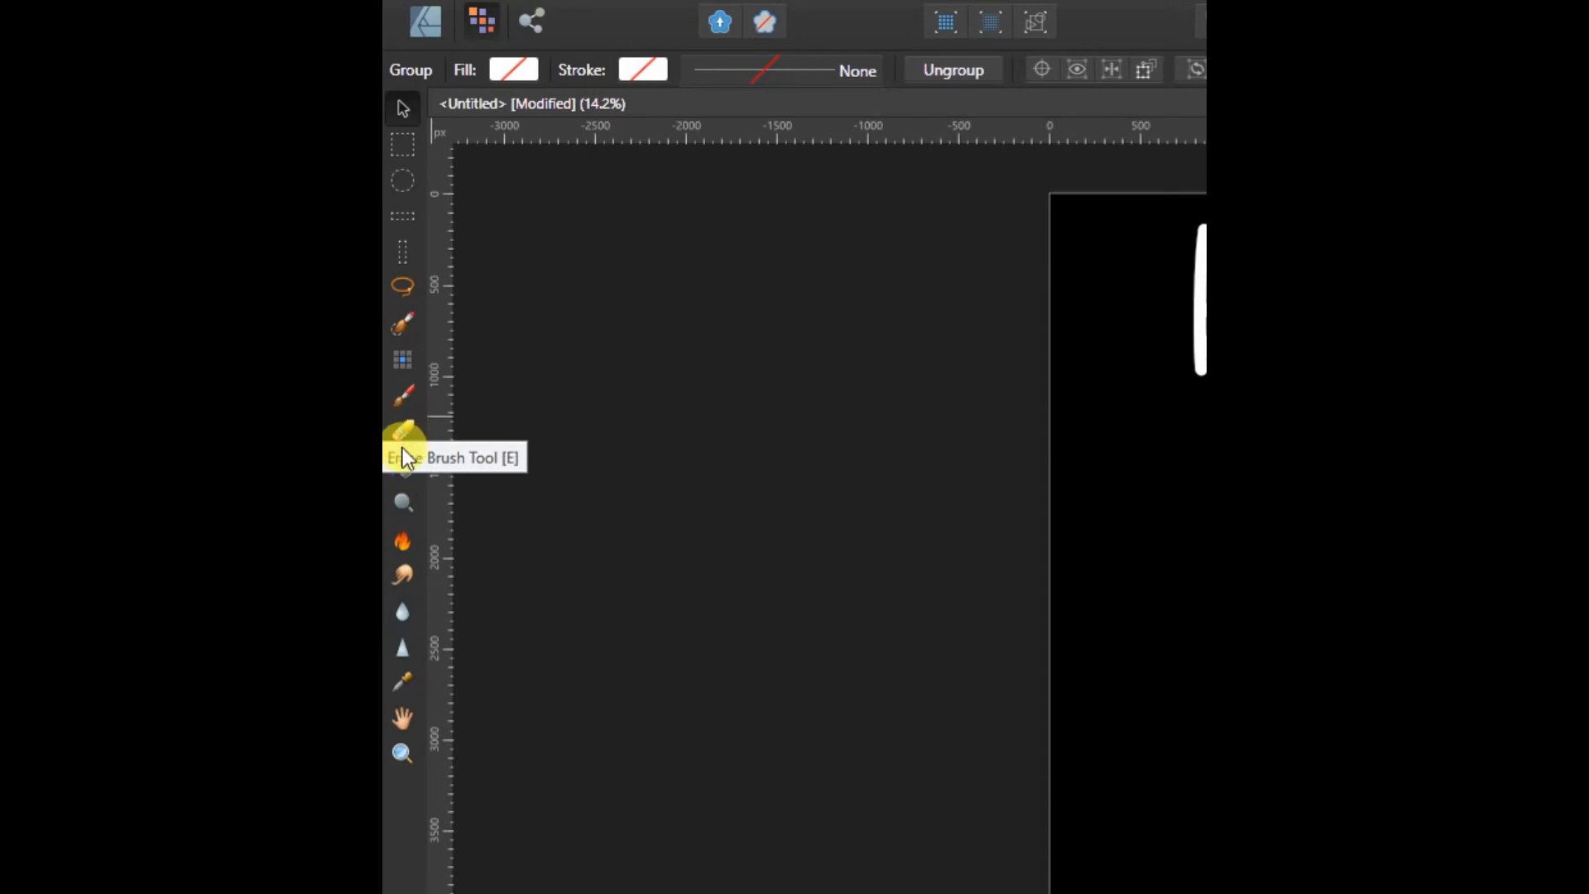
left_click(405, 428)
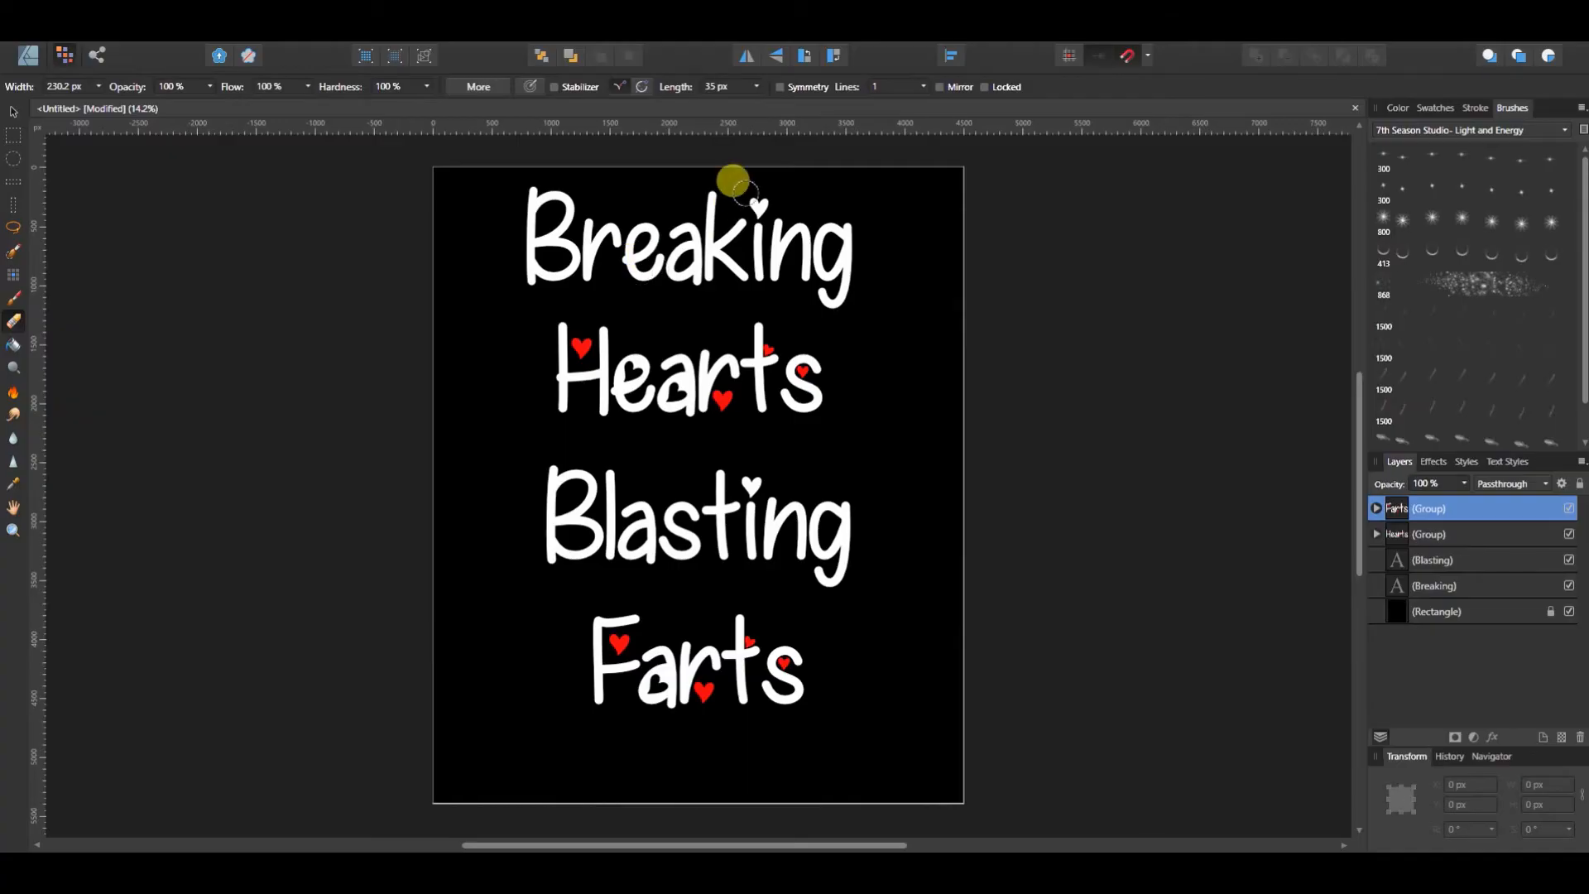
left_click(1470, 584)
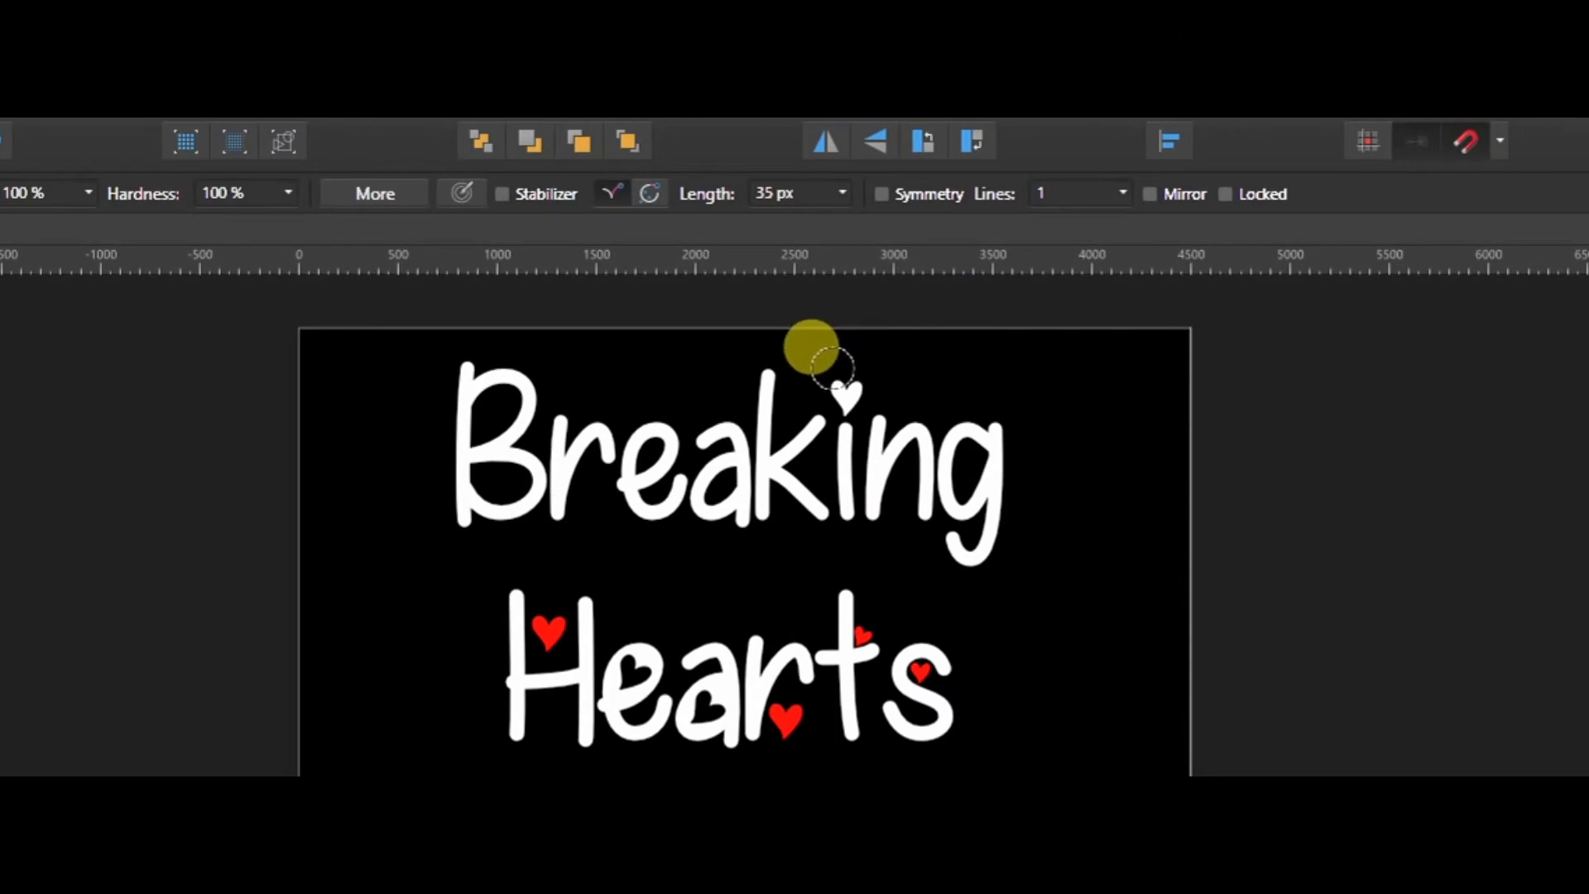
left_click_drag(831, 366, 843, 389)
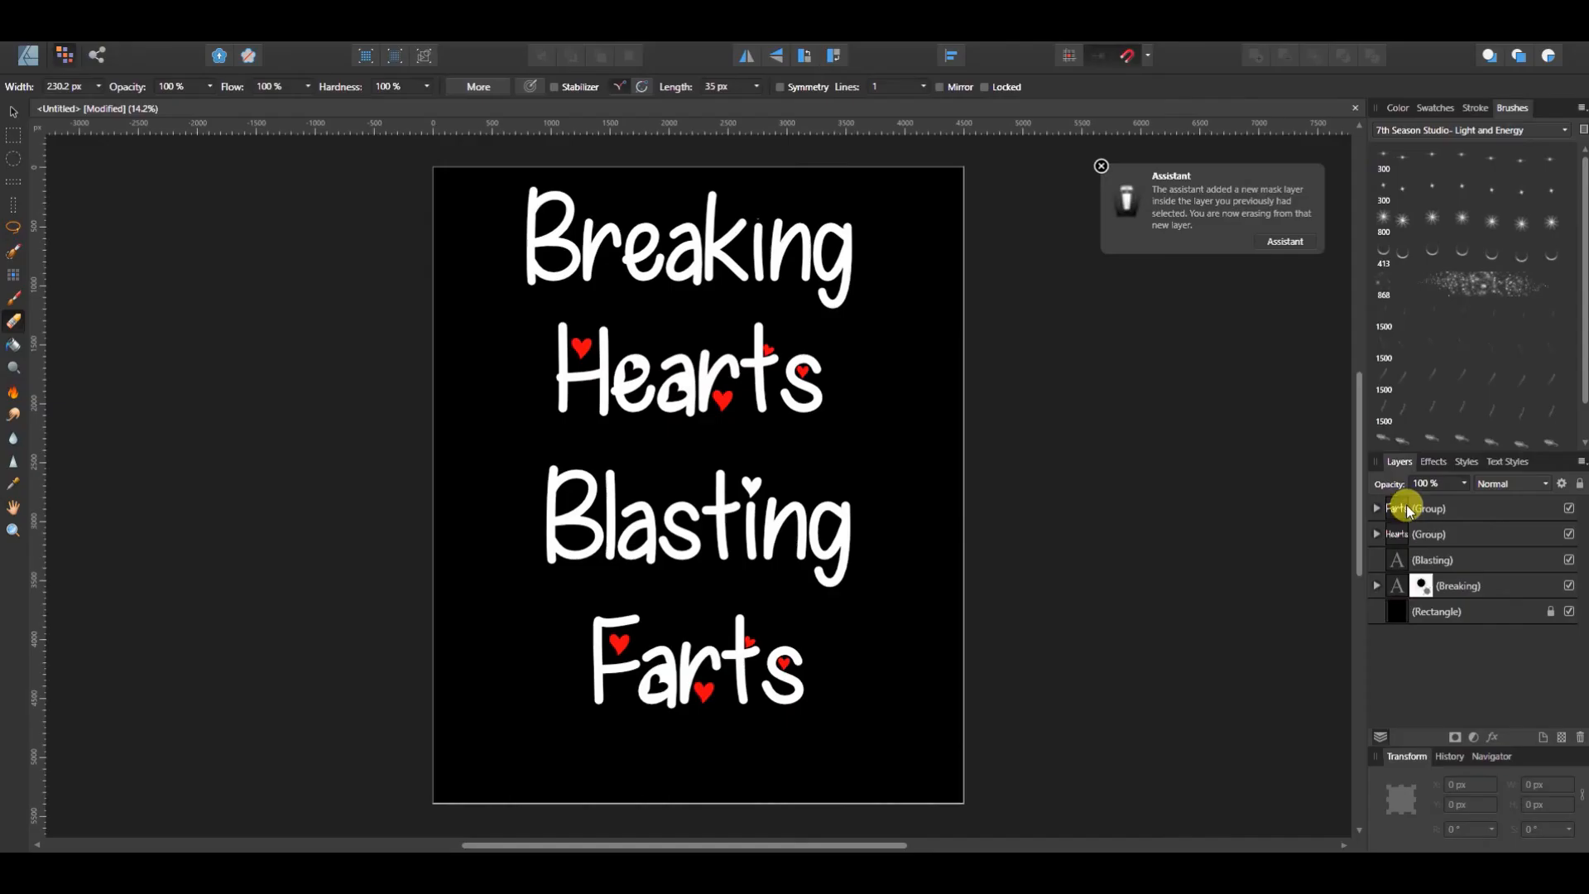
Erase the heart above the i of "Blasting" and return to the Designer Persona
left_click(1453, 562)
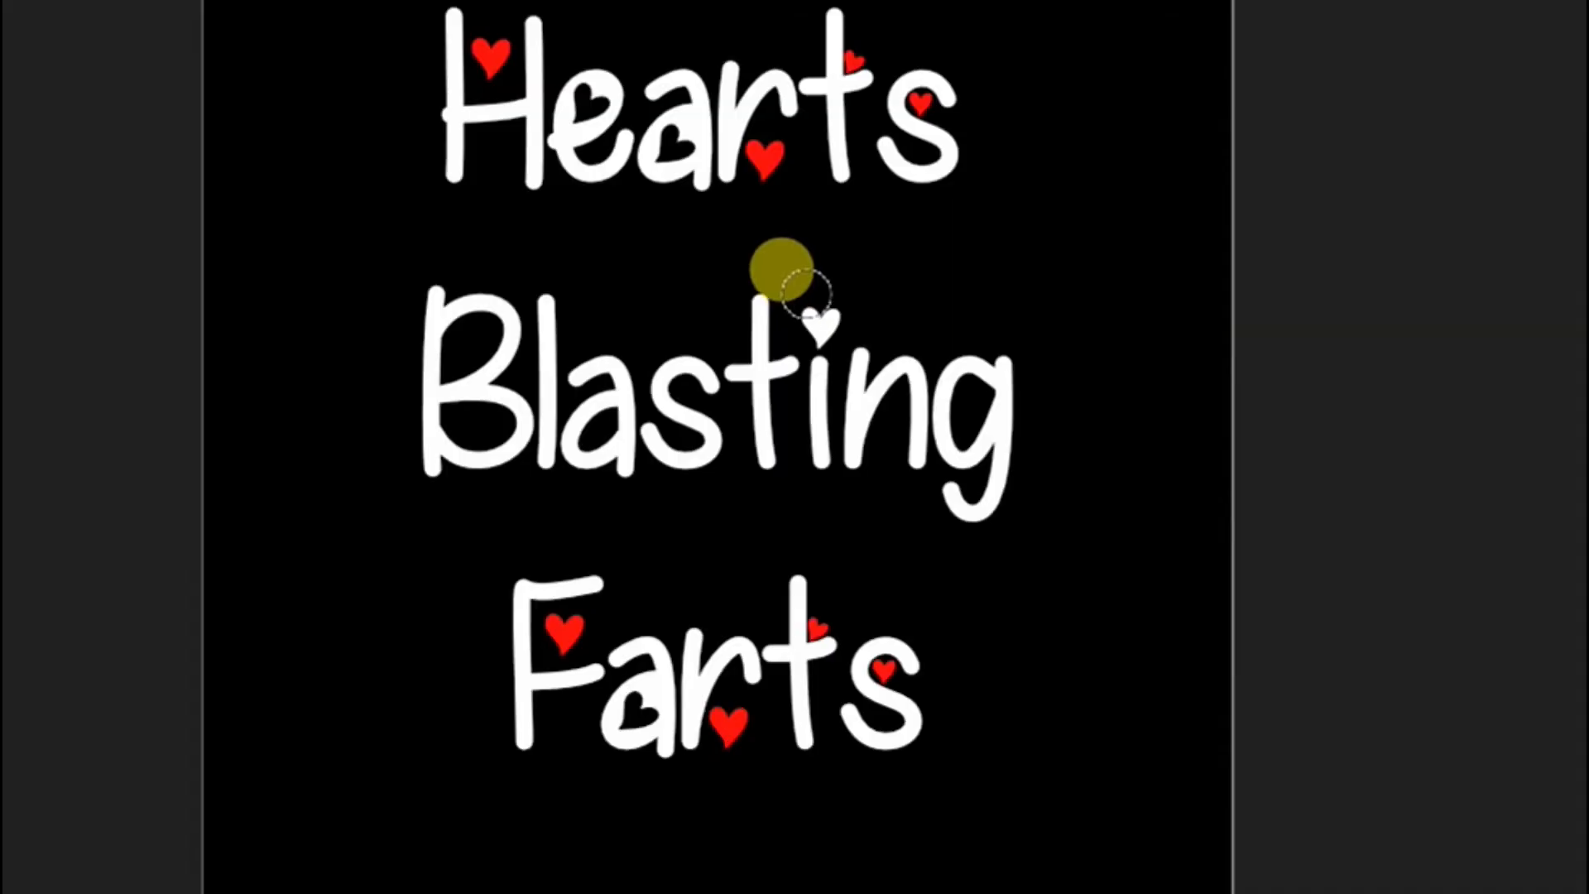
left_click(815, 316)
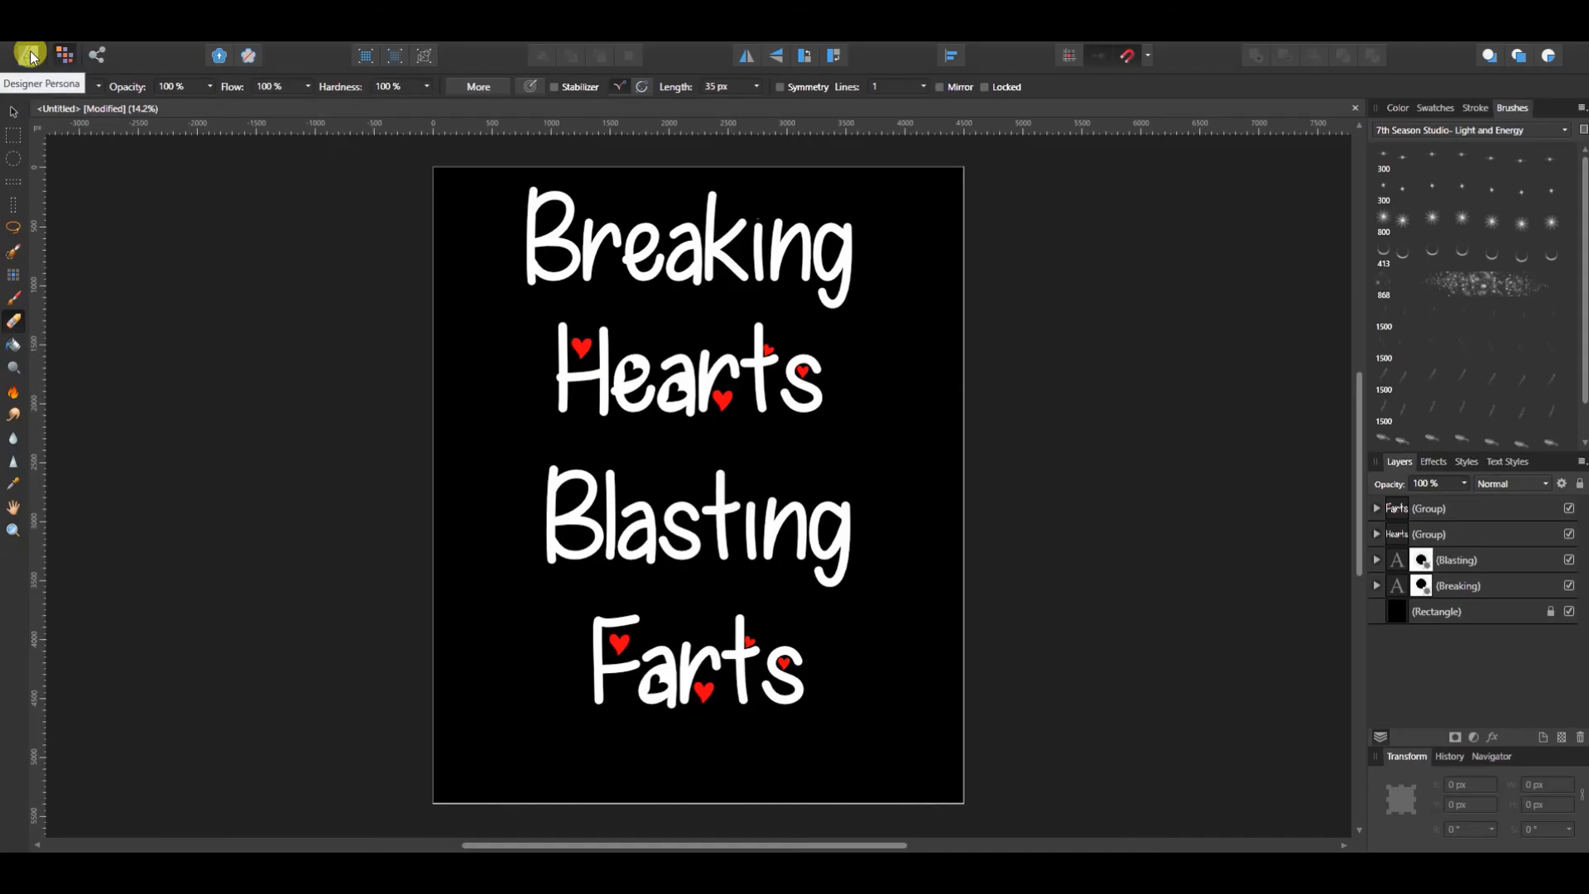
left_click(31, 56)
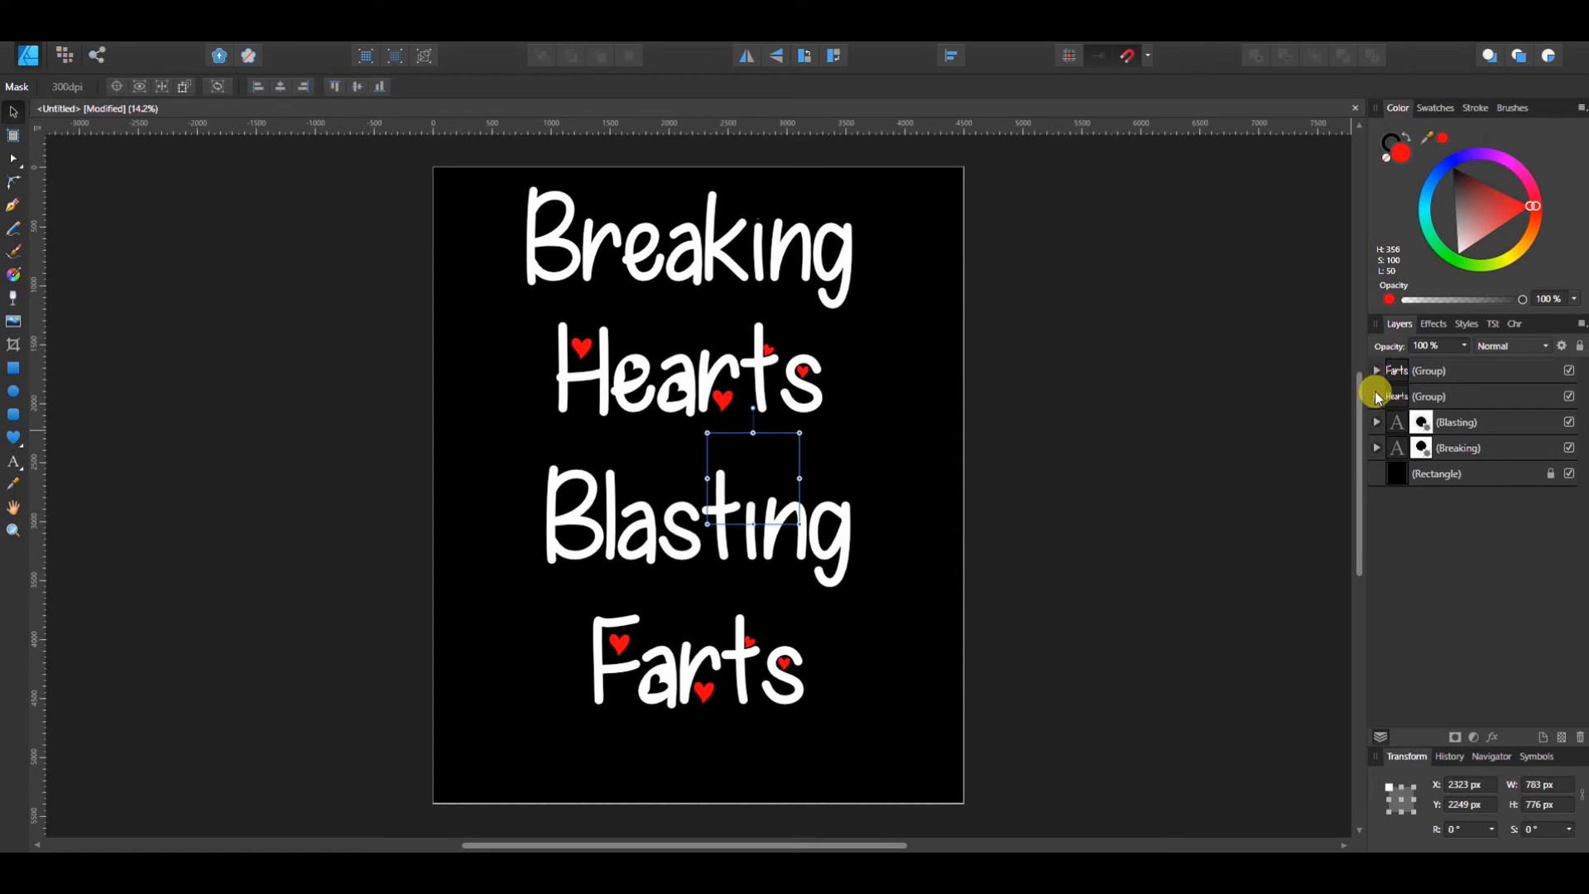
Place a copy of the red heart in the H of "Hearts" above the i of "Breaking" and nudge it right over the stem
left_click(1377, 396)
left_click(1436, 424)
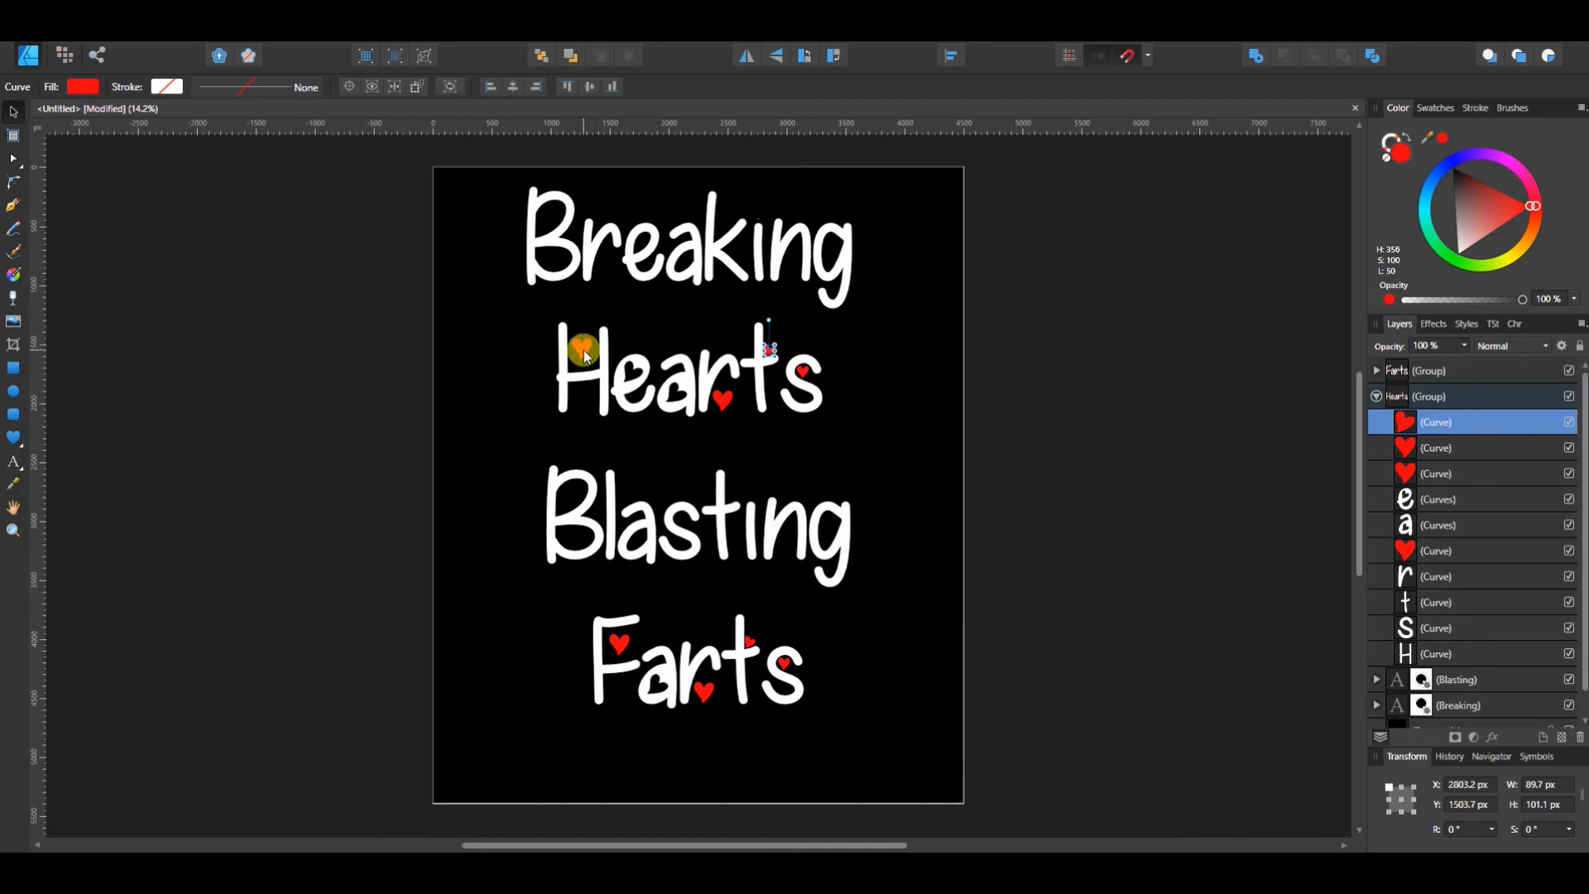
left_click(585, 355)
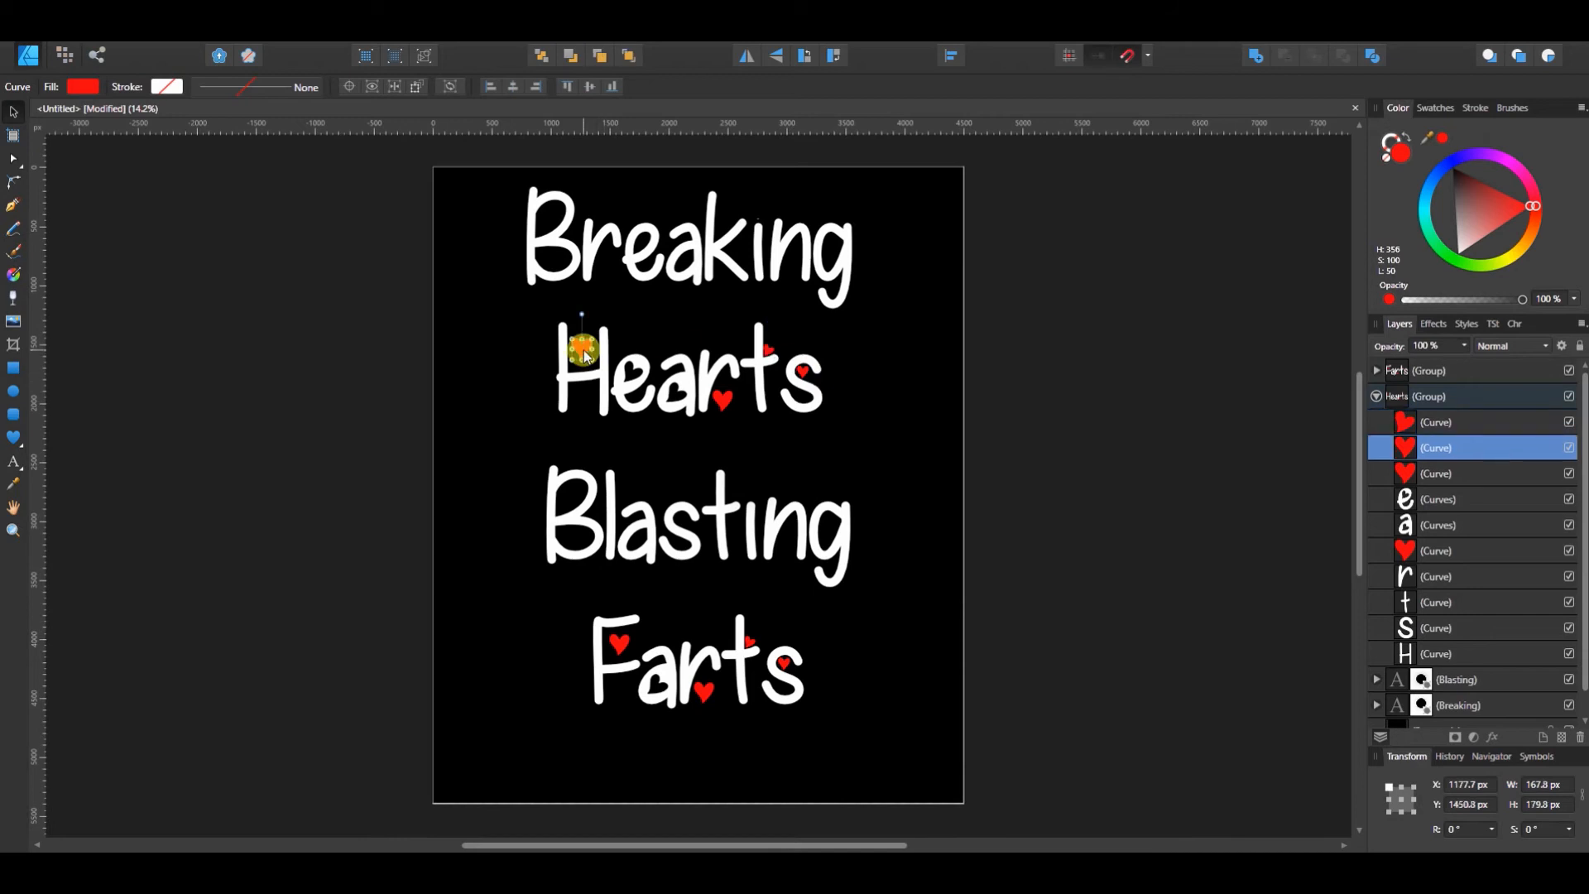
left_click_drag(584, 356, 754, 207)
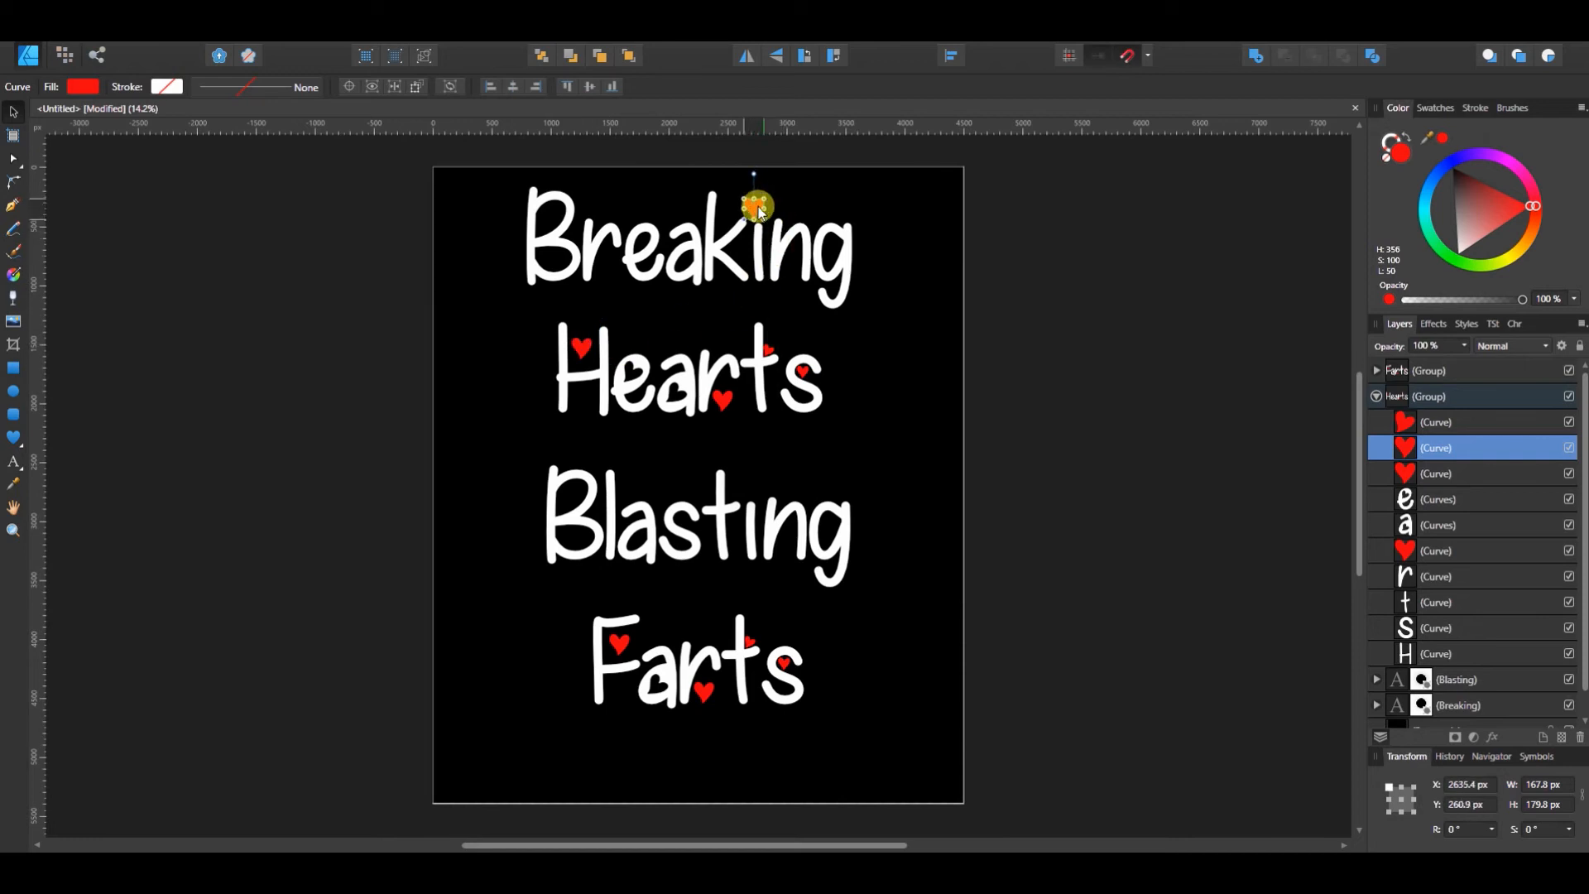
key("ctrl+j")
key("Right")
key("Right")
key("shift+Right")
key("shift+Right")
key("Right")
key("Right")
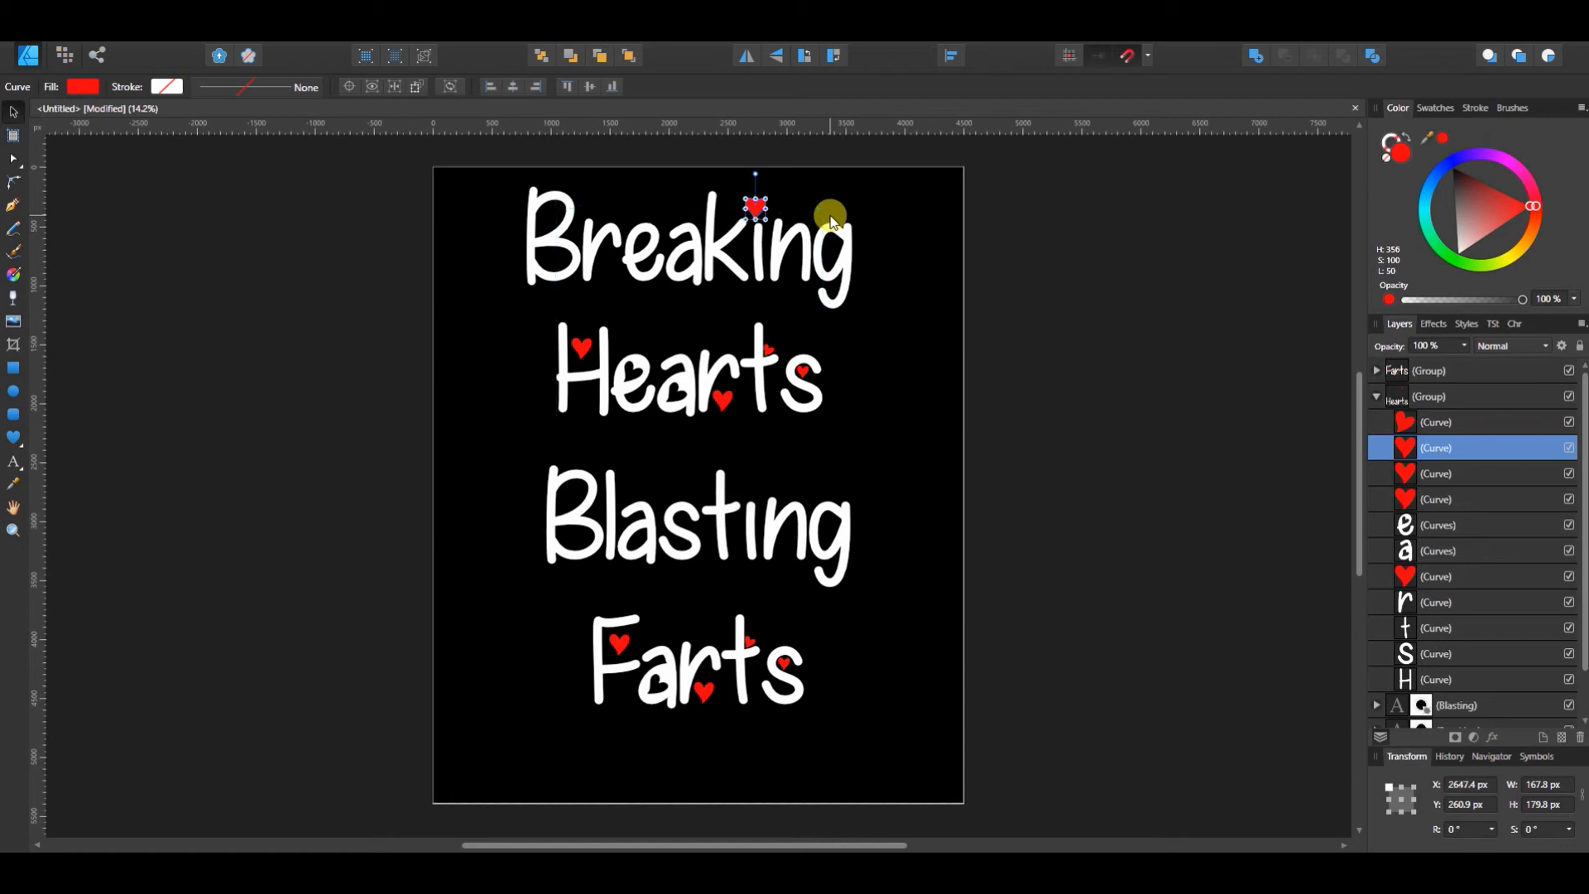
left_click(1099, 296)
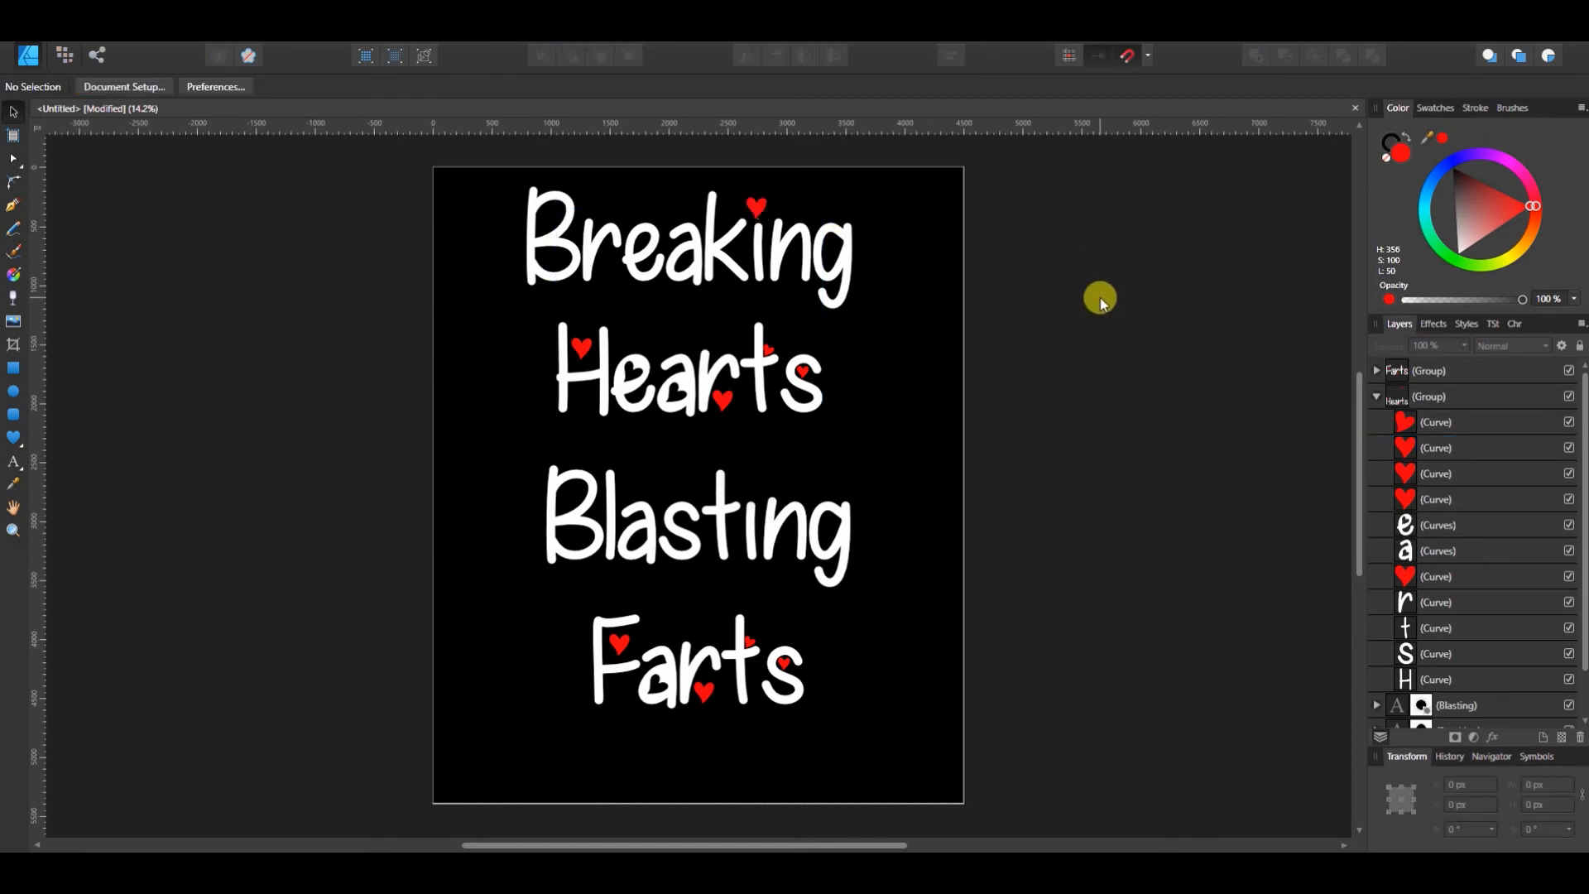
Shift the heart above the i of "Breaking" slightly right and down, and move its layer out of the "Hearts" group to the layer stack's top
left_click(756, 206)
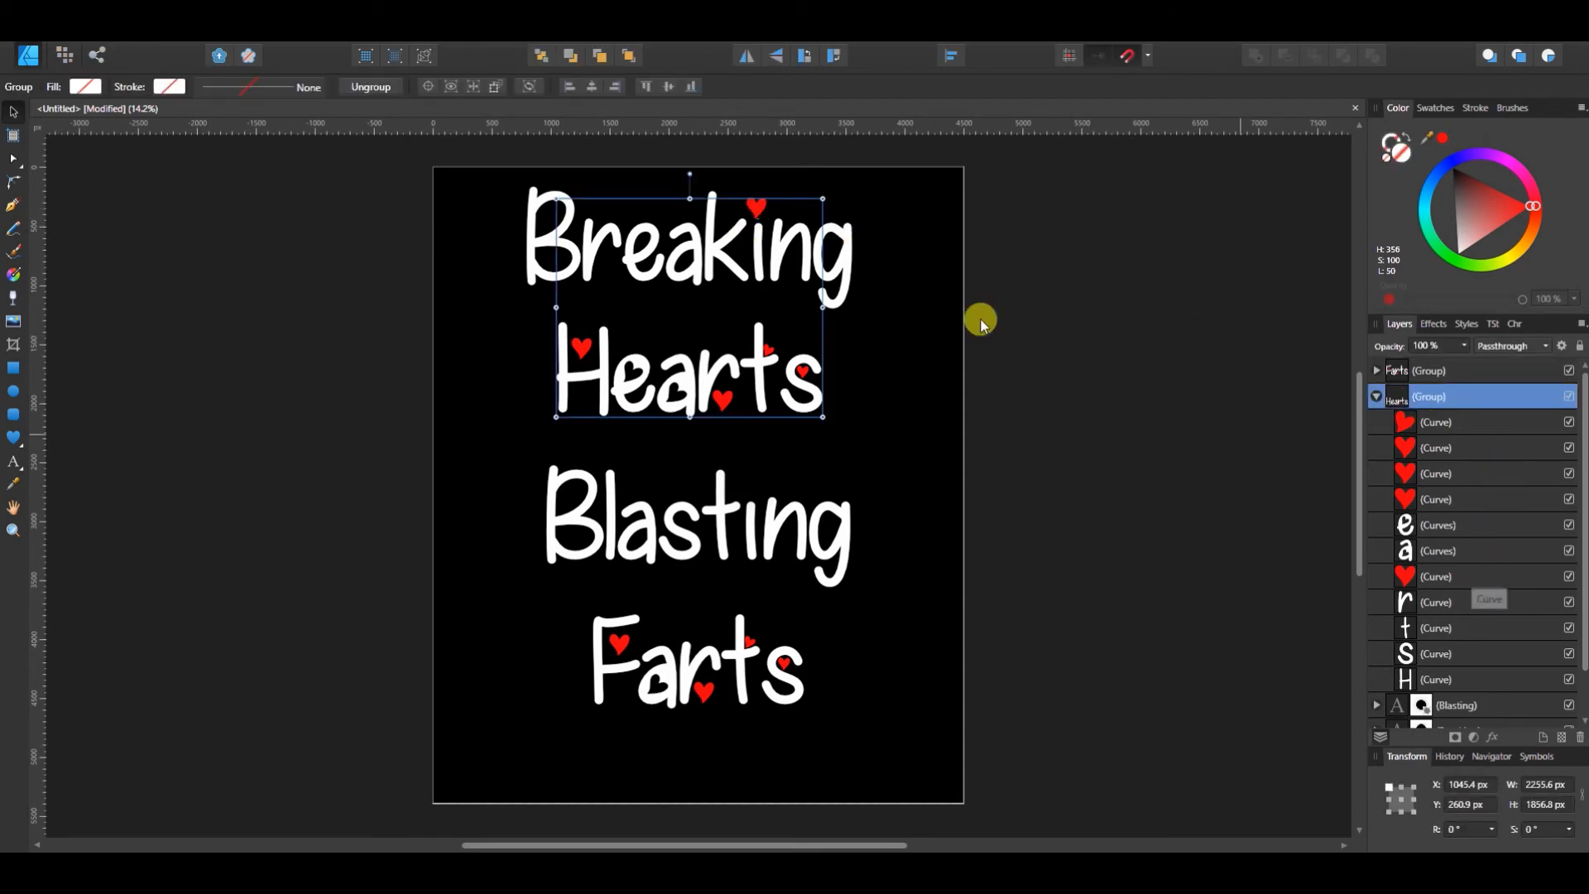
left_click(1426, 422)
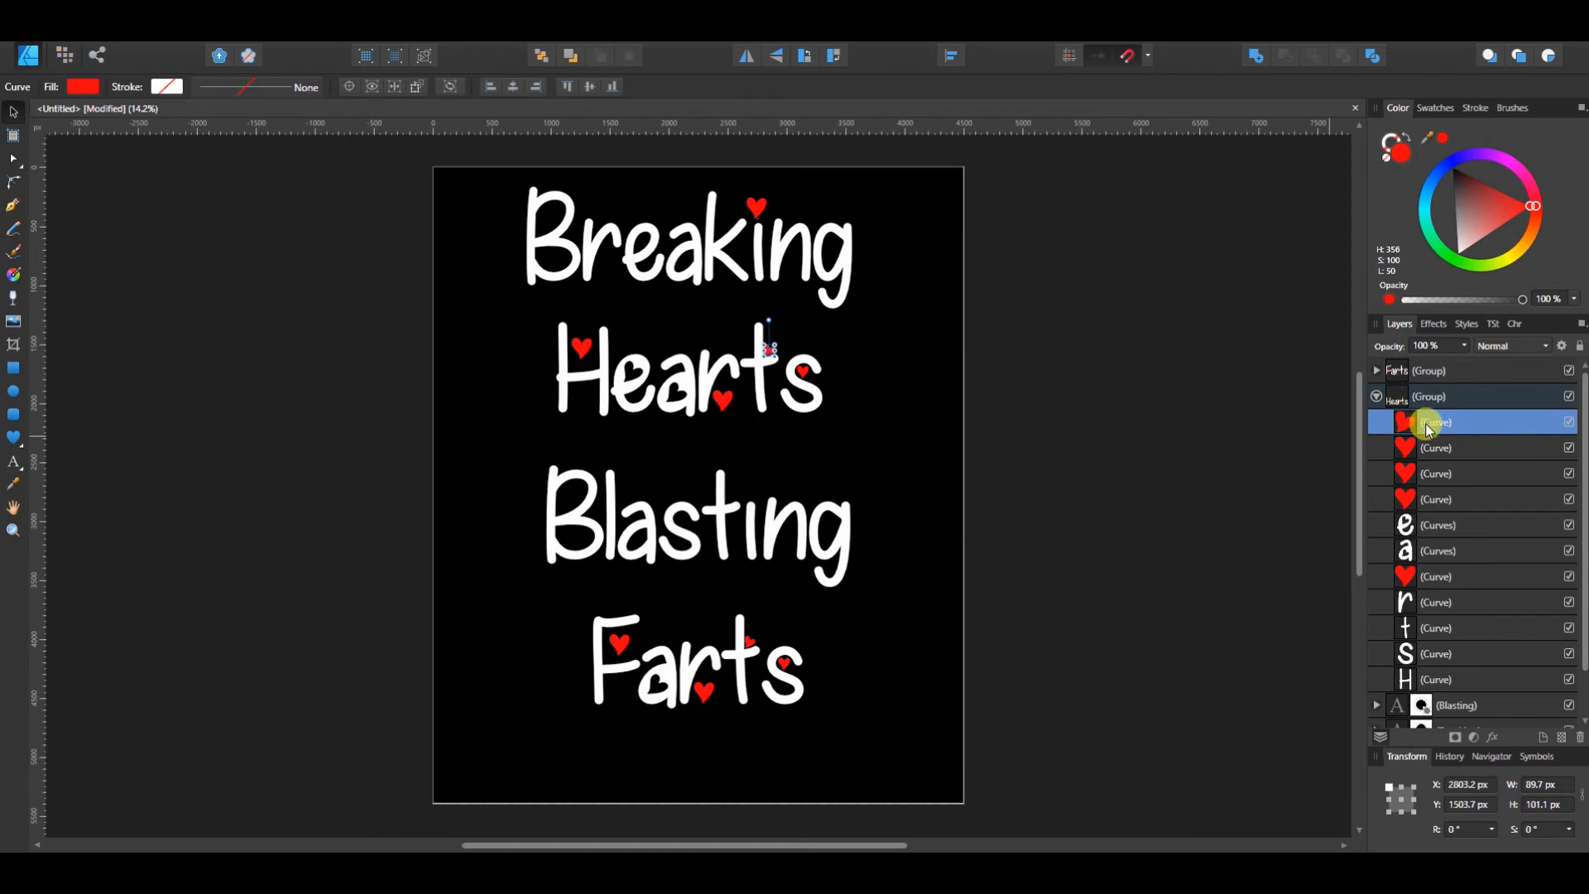
left_click(1453, 499)
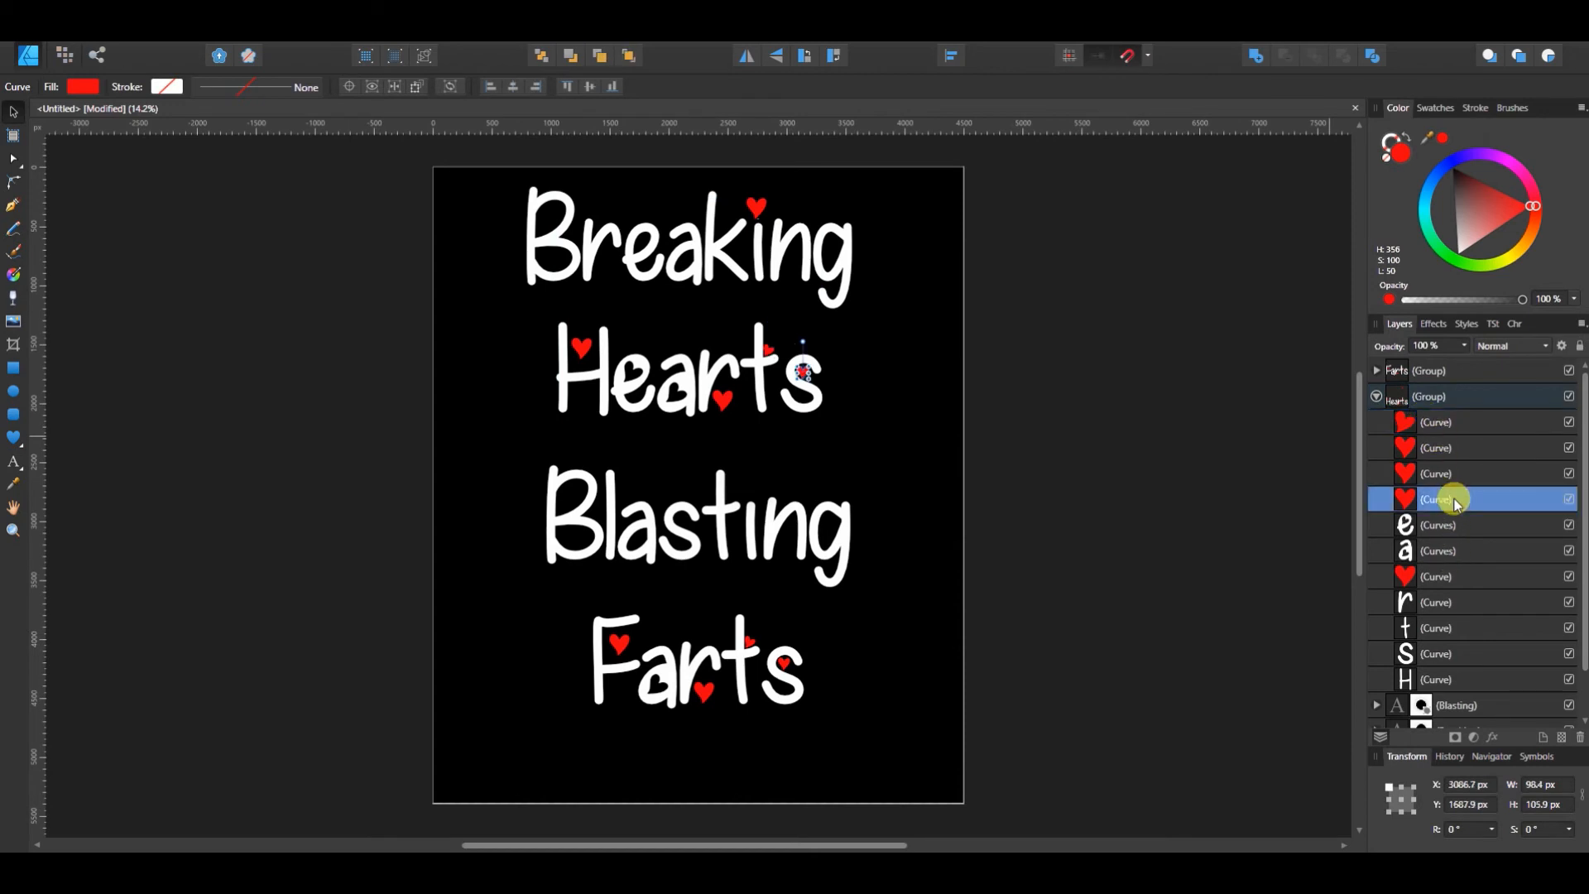
left_click(1454, 576)
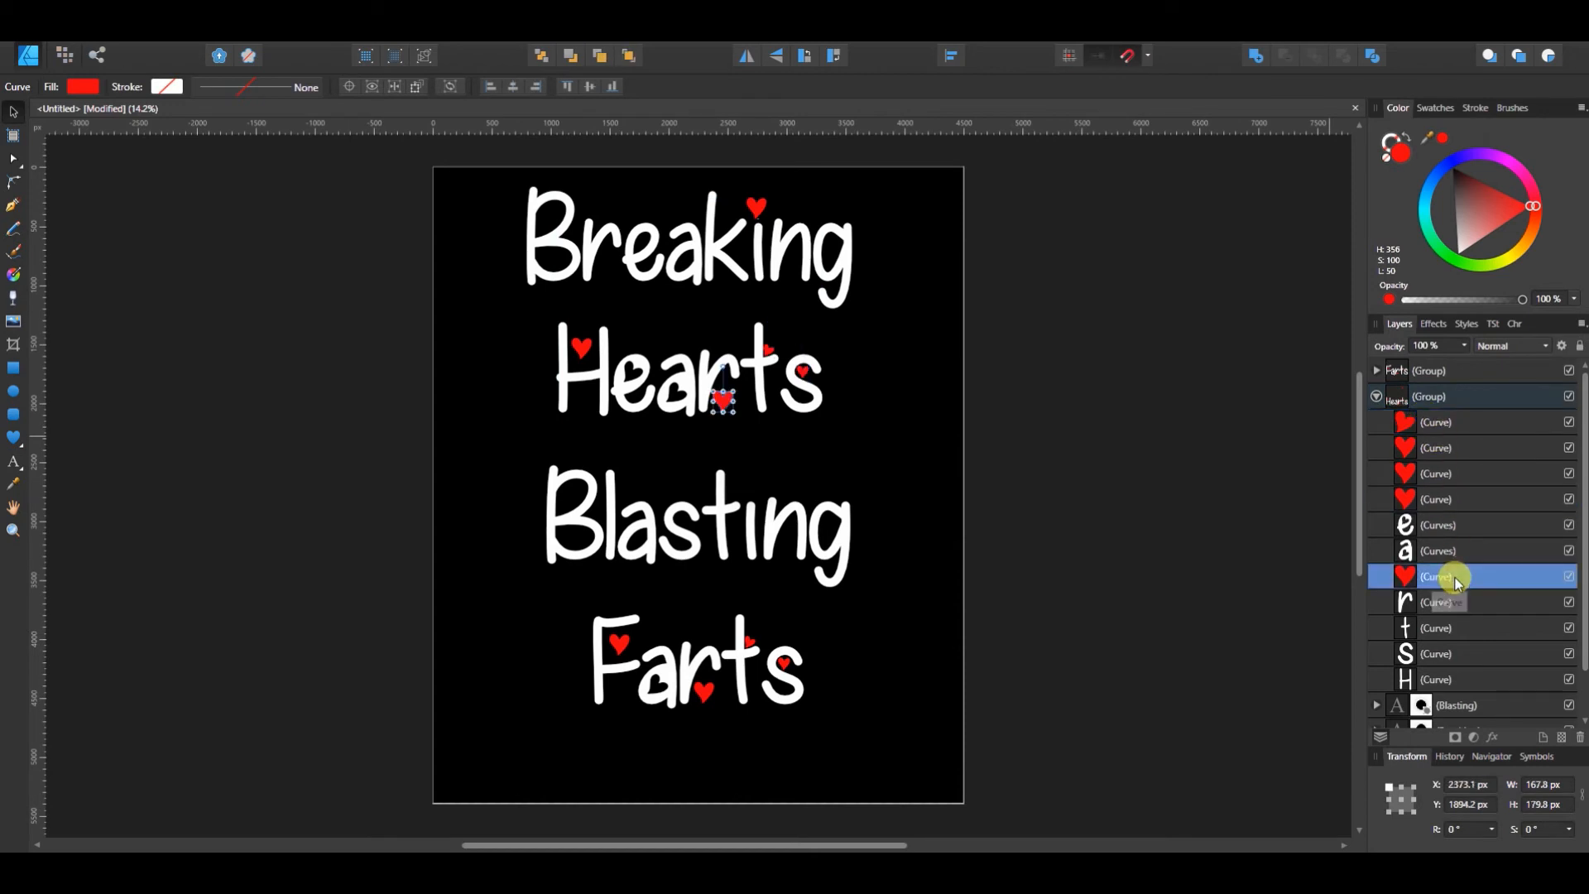
left_click(1440, 450)
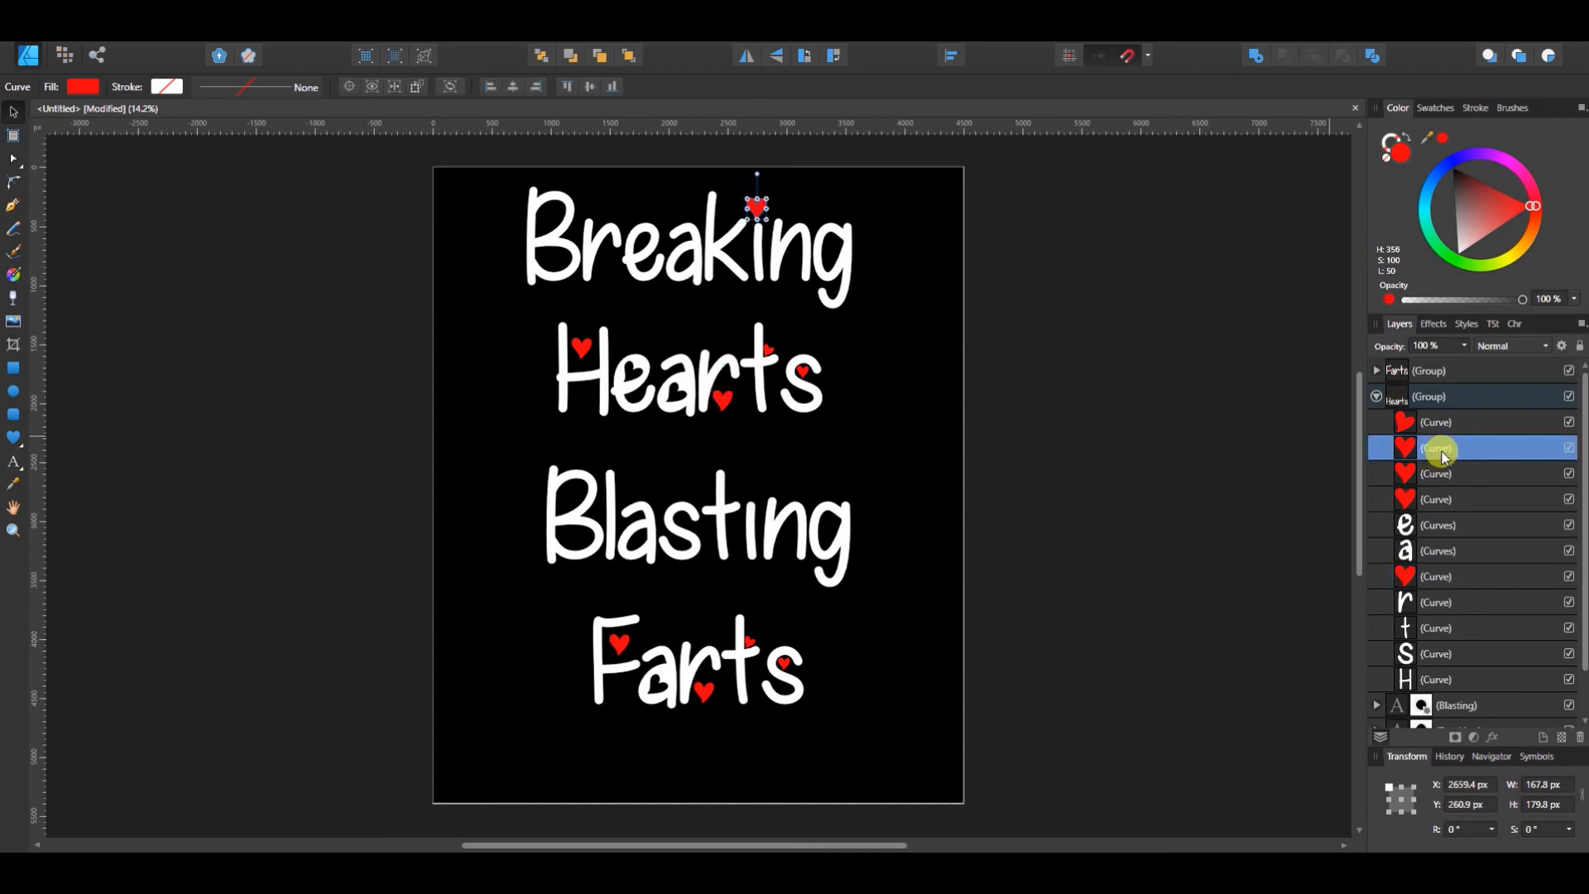
left_click_drag(740, 206, 740, 214)
left_click(1170, 278)
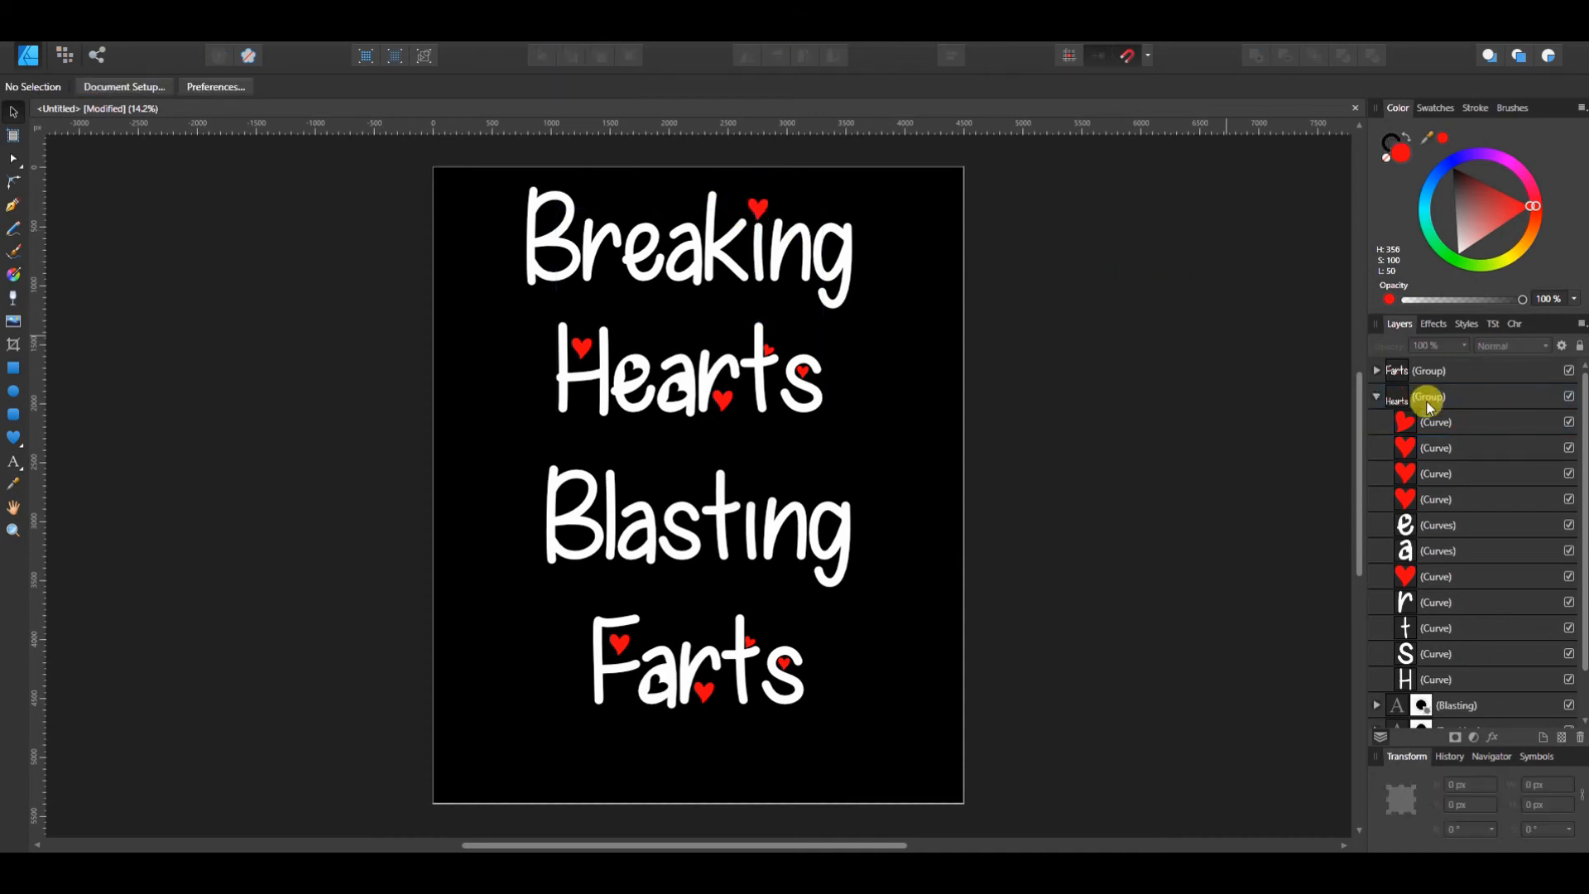
left_click(1440, 447)
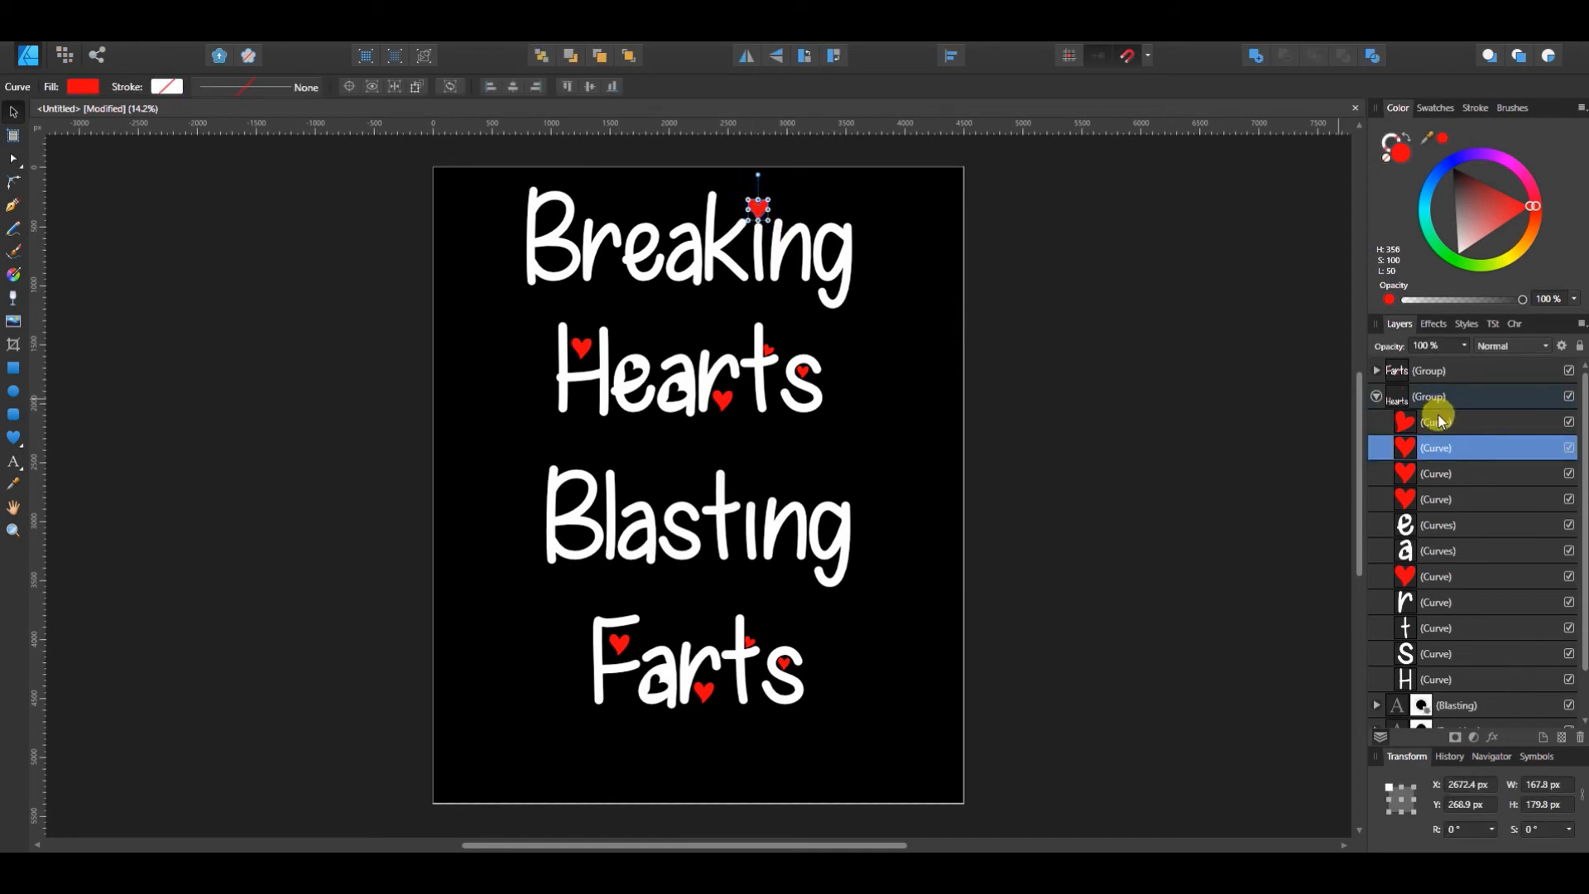
left_click_drag(1436, 447, 1362, 361)
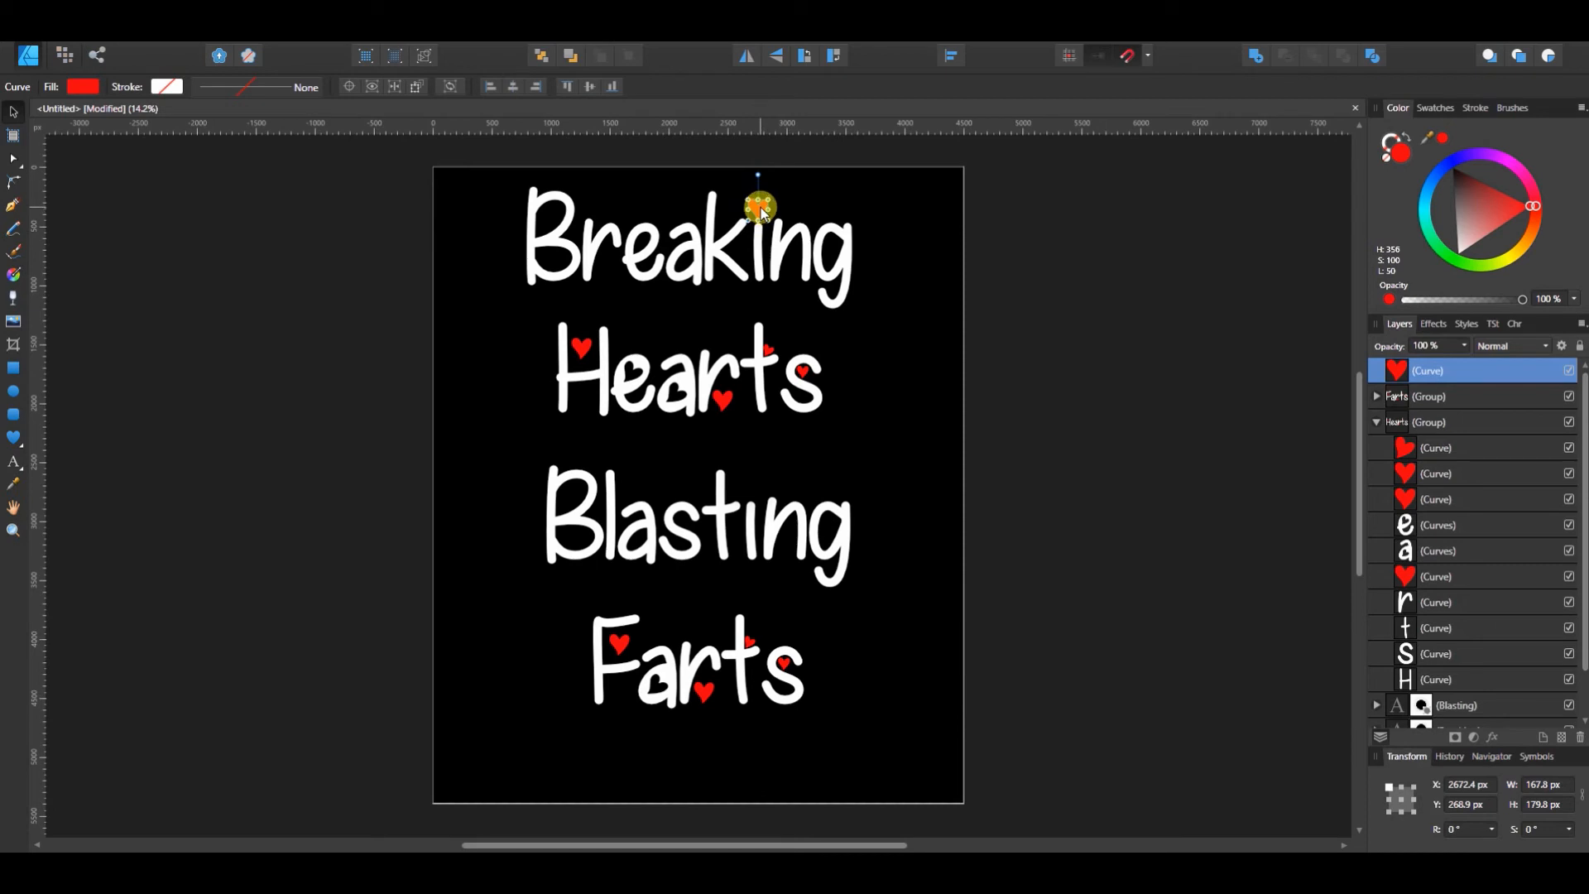
left_click_drag(760, 208, 769, 318)
key("super")
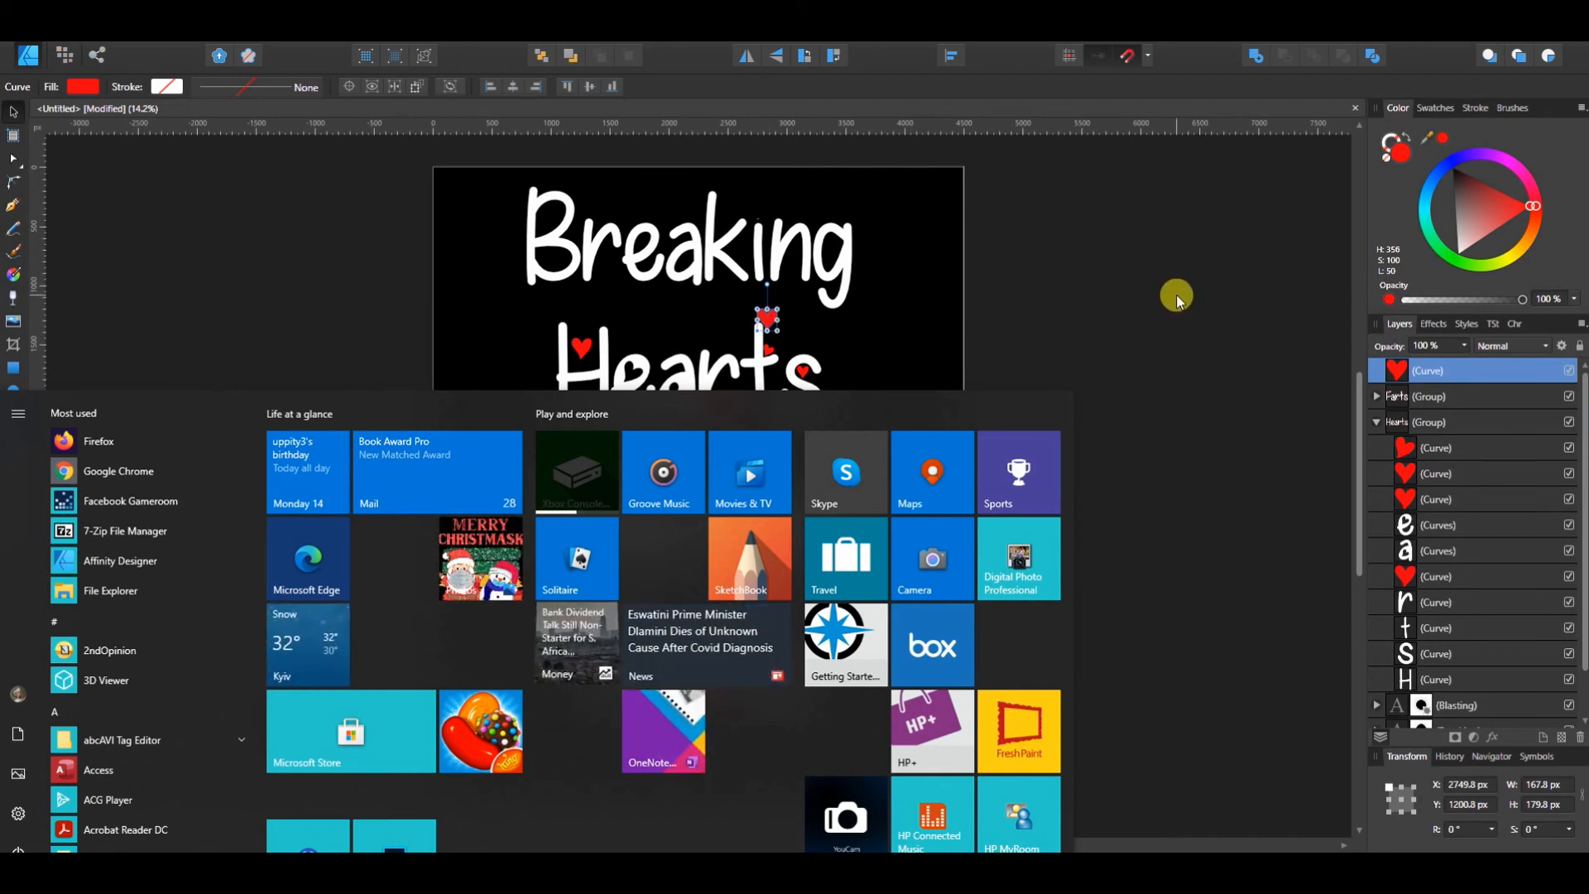
left_click(944, 302)
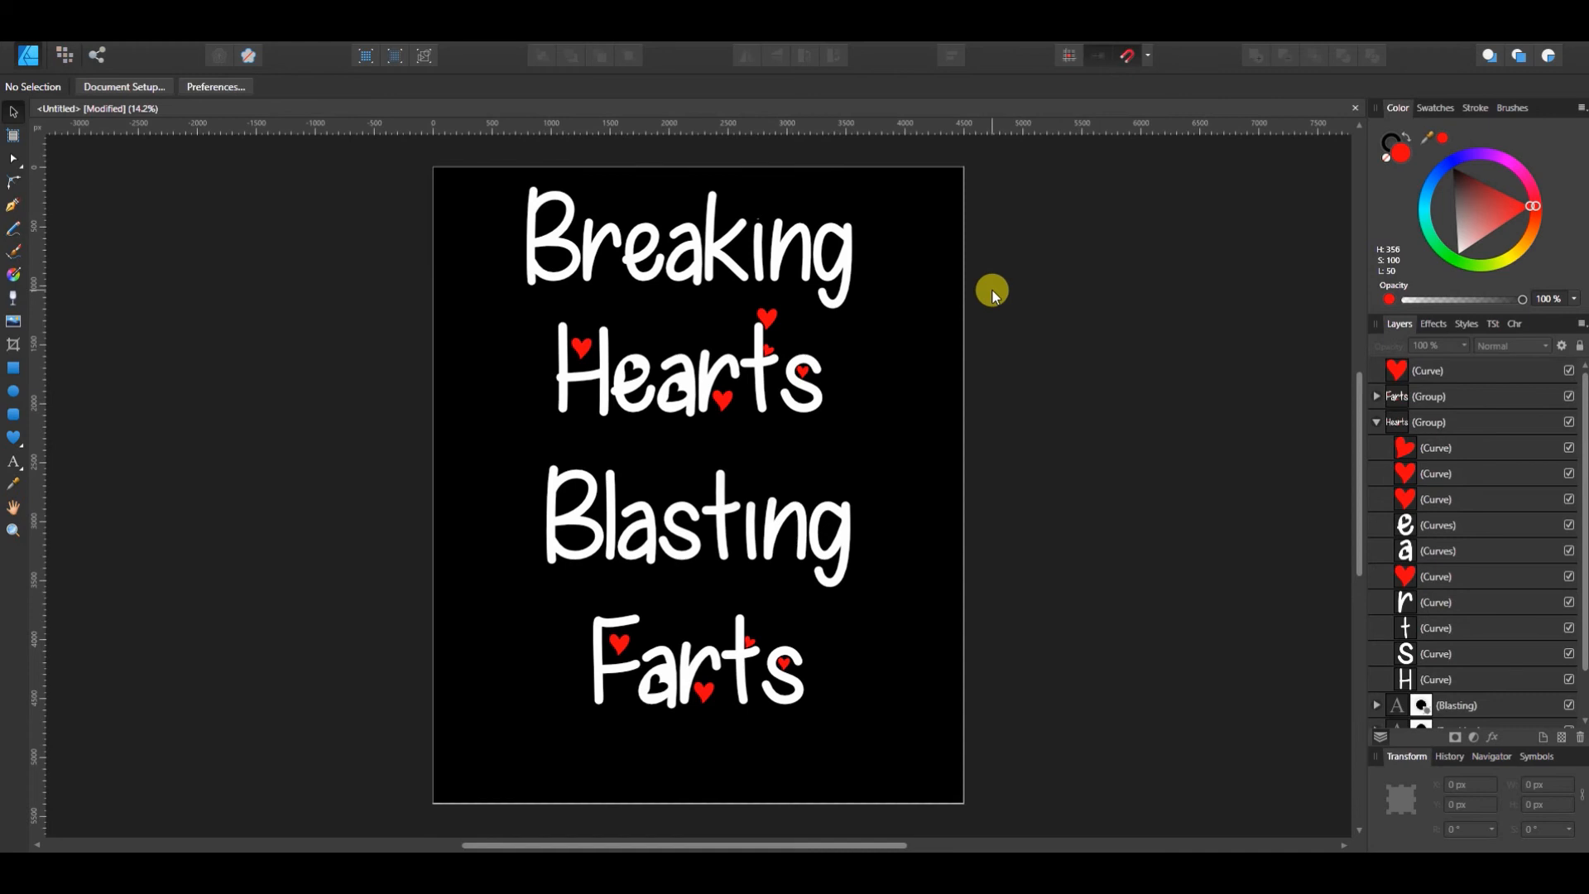
key("ctrl+z")
key("ctrl+z")
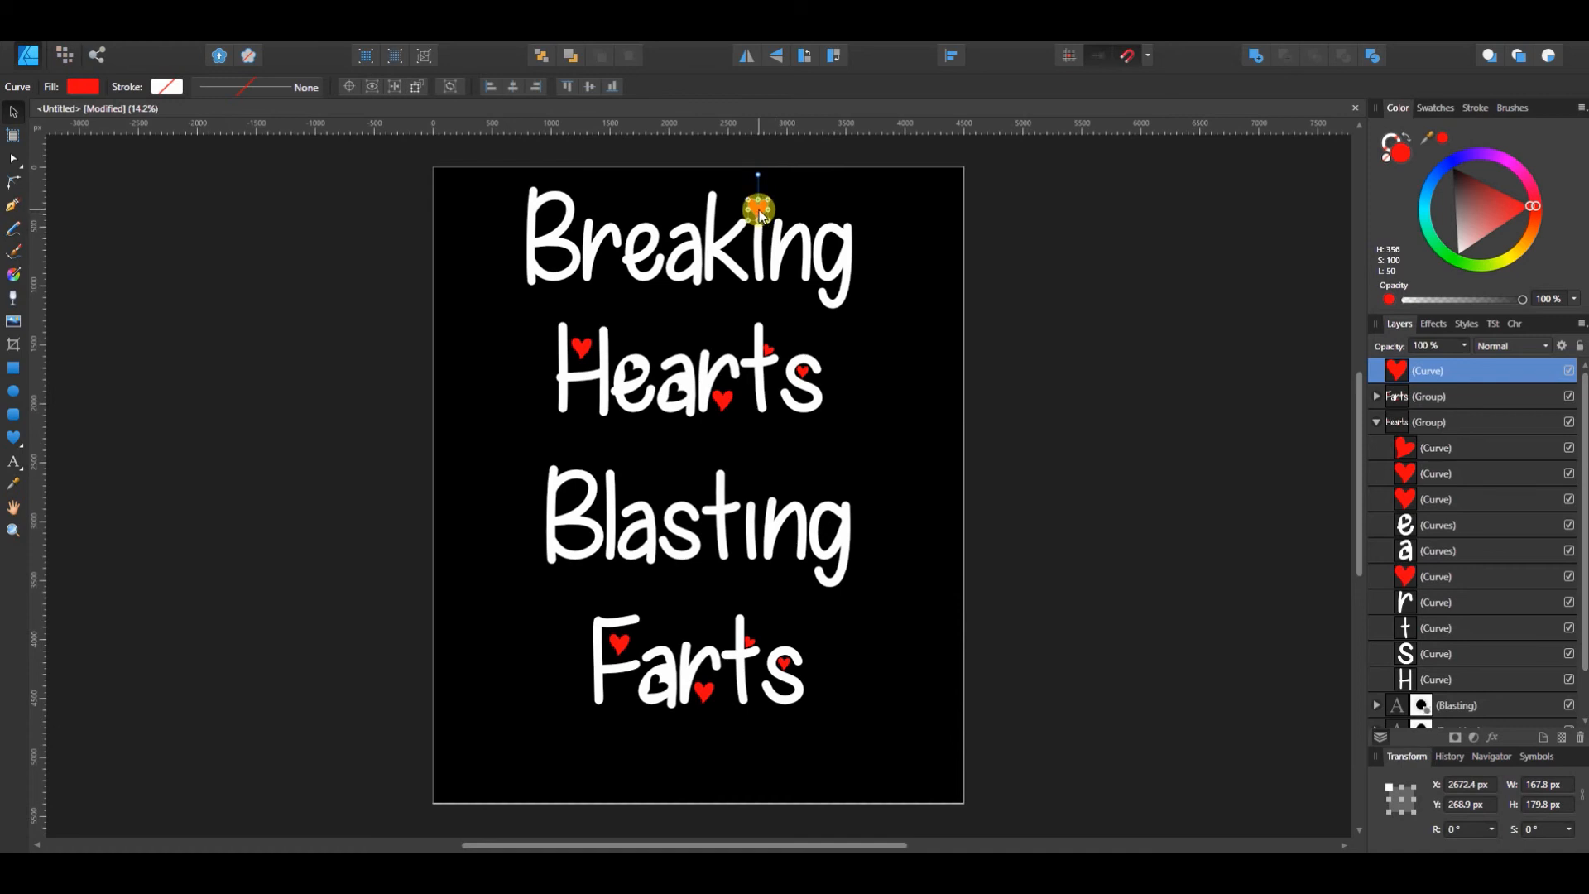
Copy the heart above the i of "Breaking" to the i of "Blasting" and nudge it into place over the stem
left_click_drag(760, 213, 751, 486)
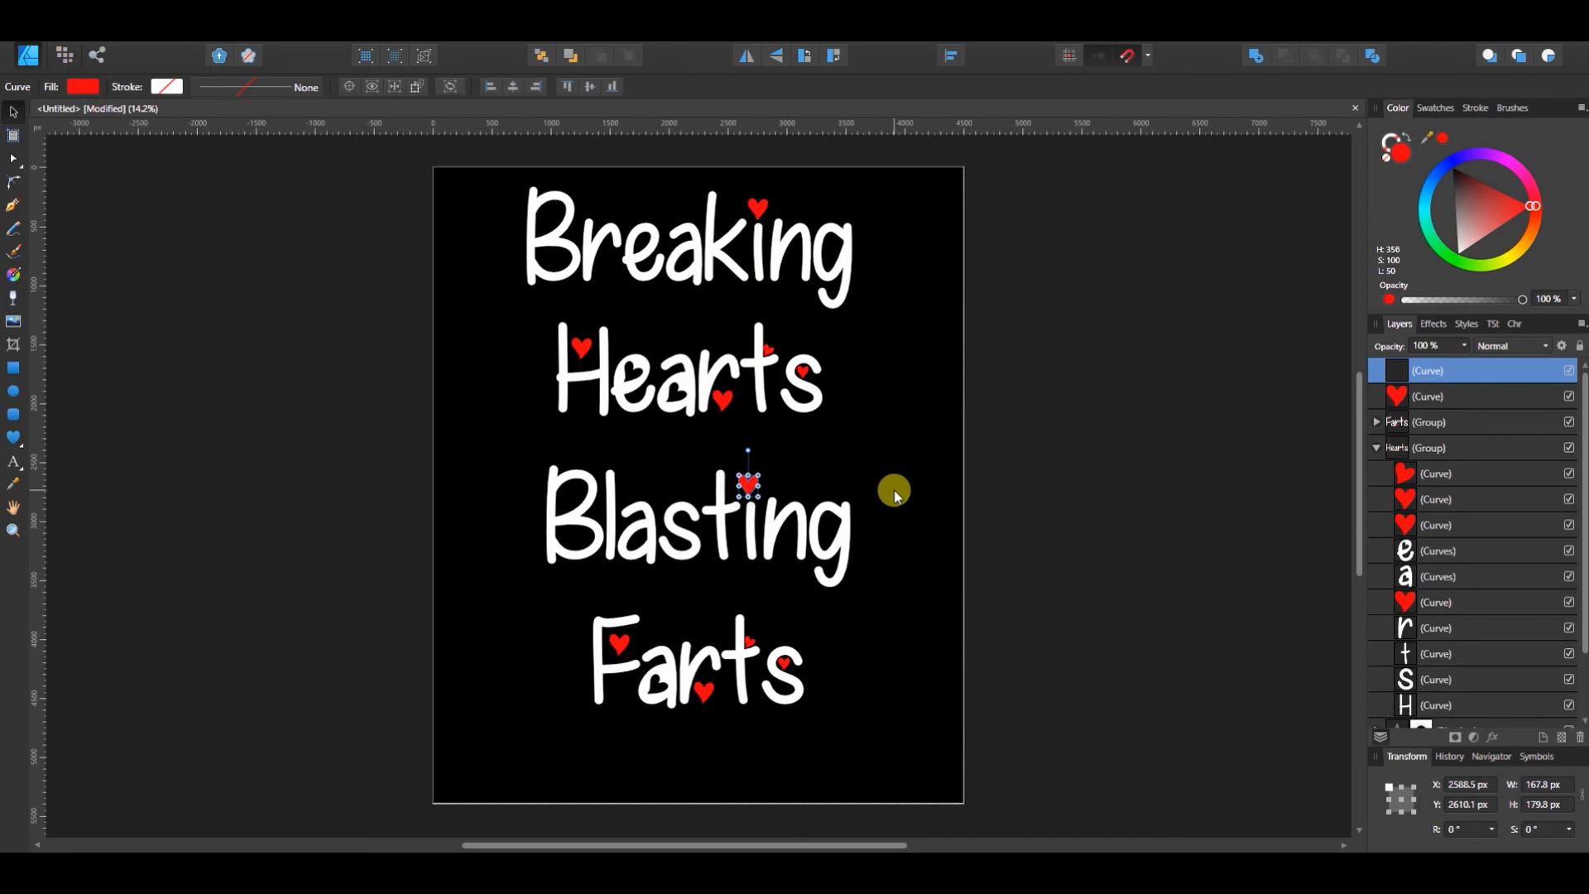
key("Right")
key("Right")
key("Right")
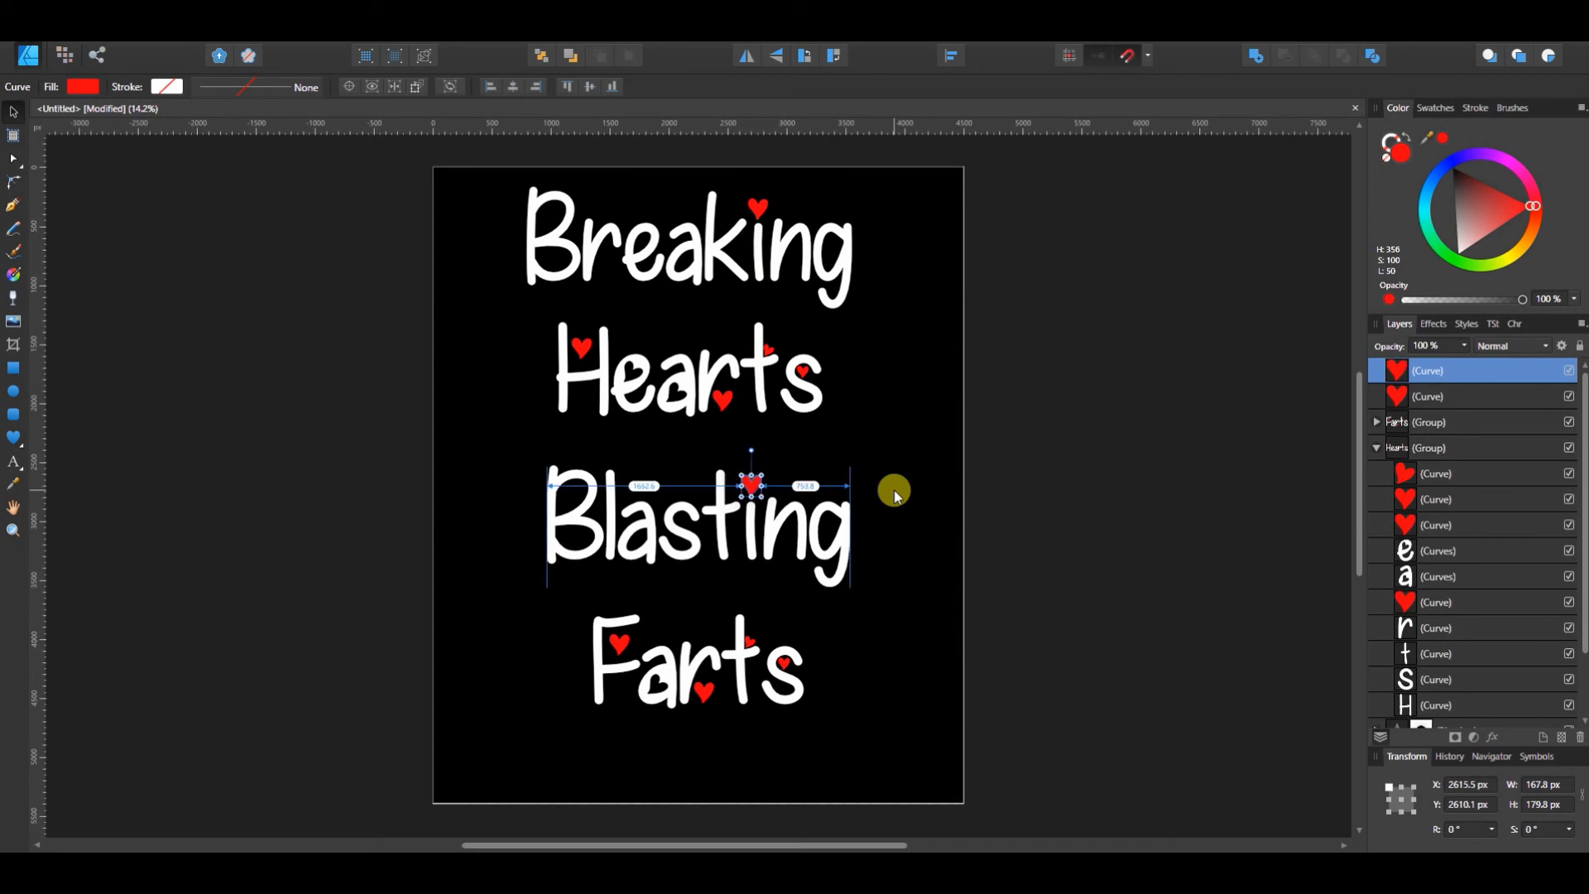
key("Left")
key("Down")
key("Down")
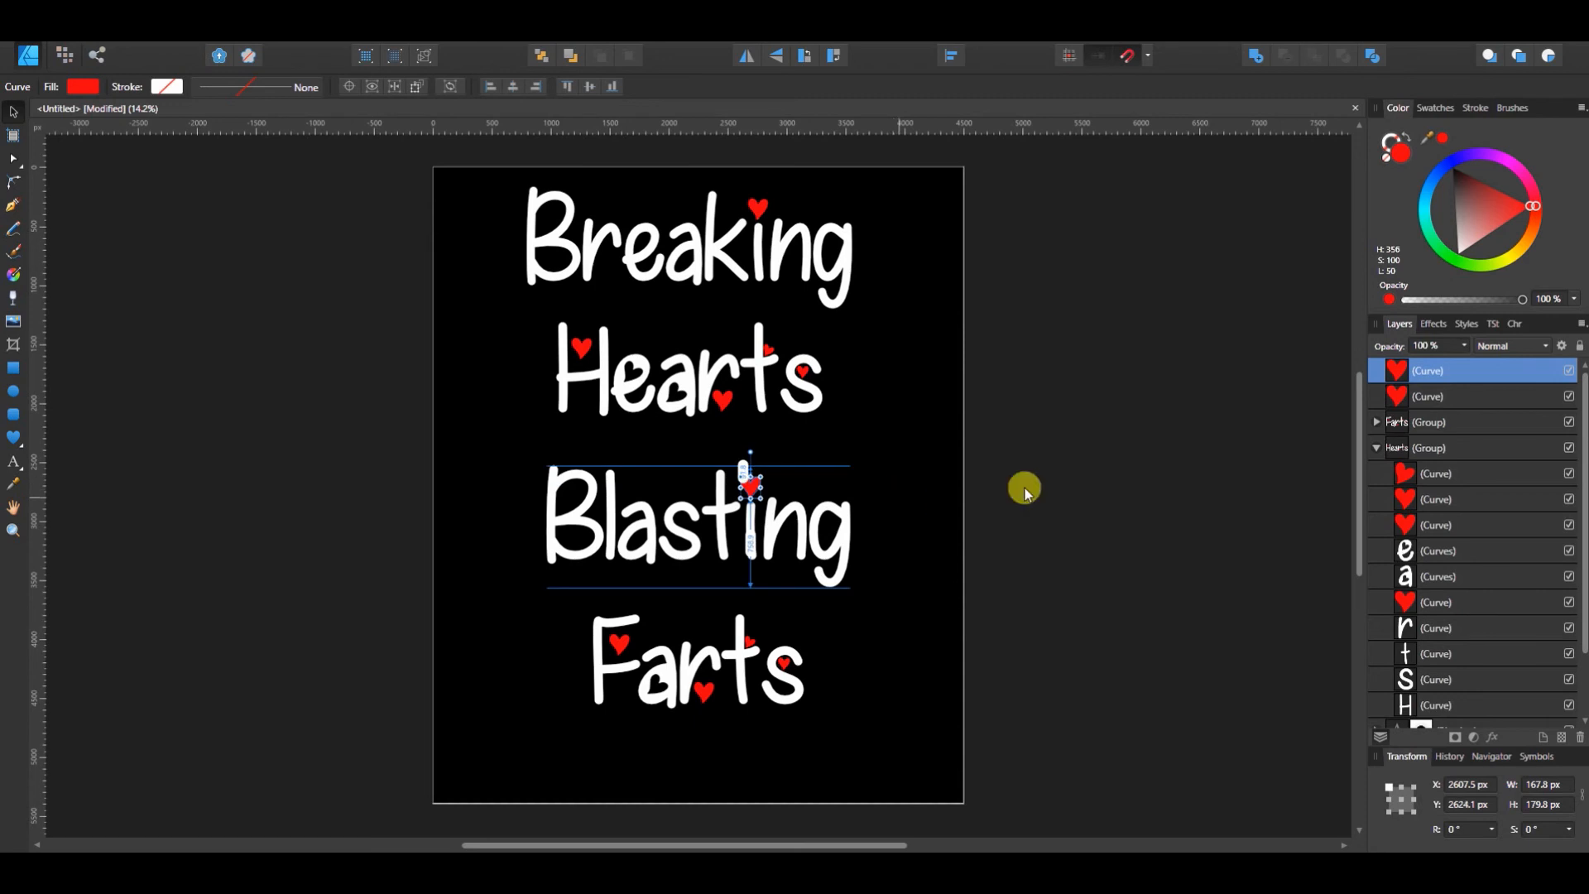
left_click(1099, 497)
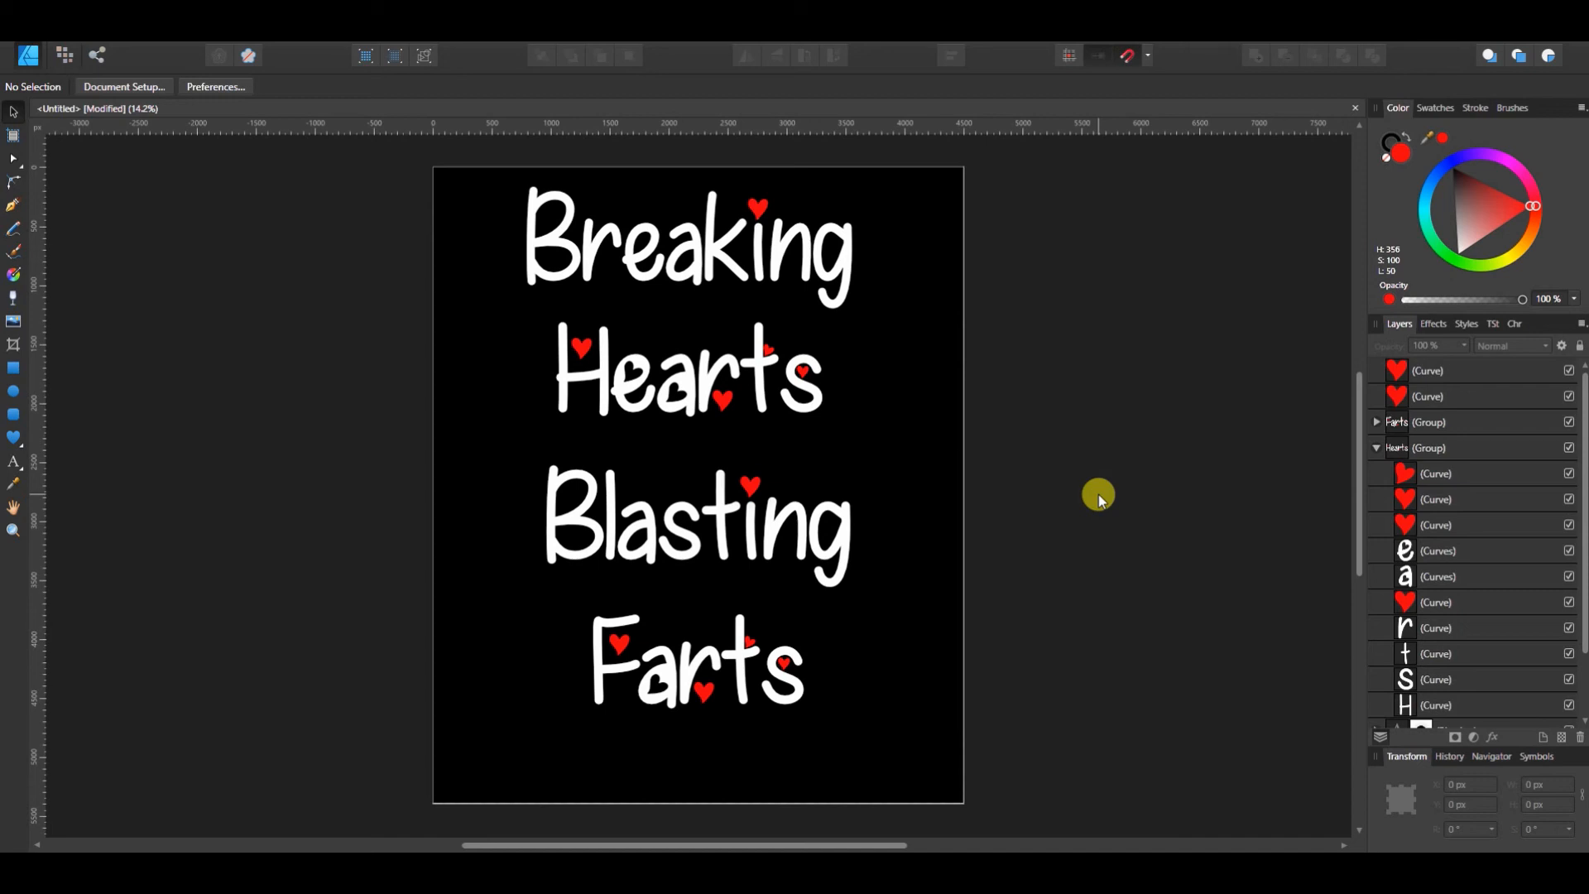
key("ctrl+z")
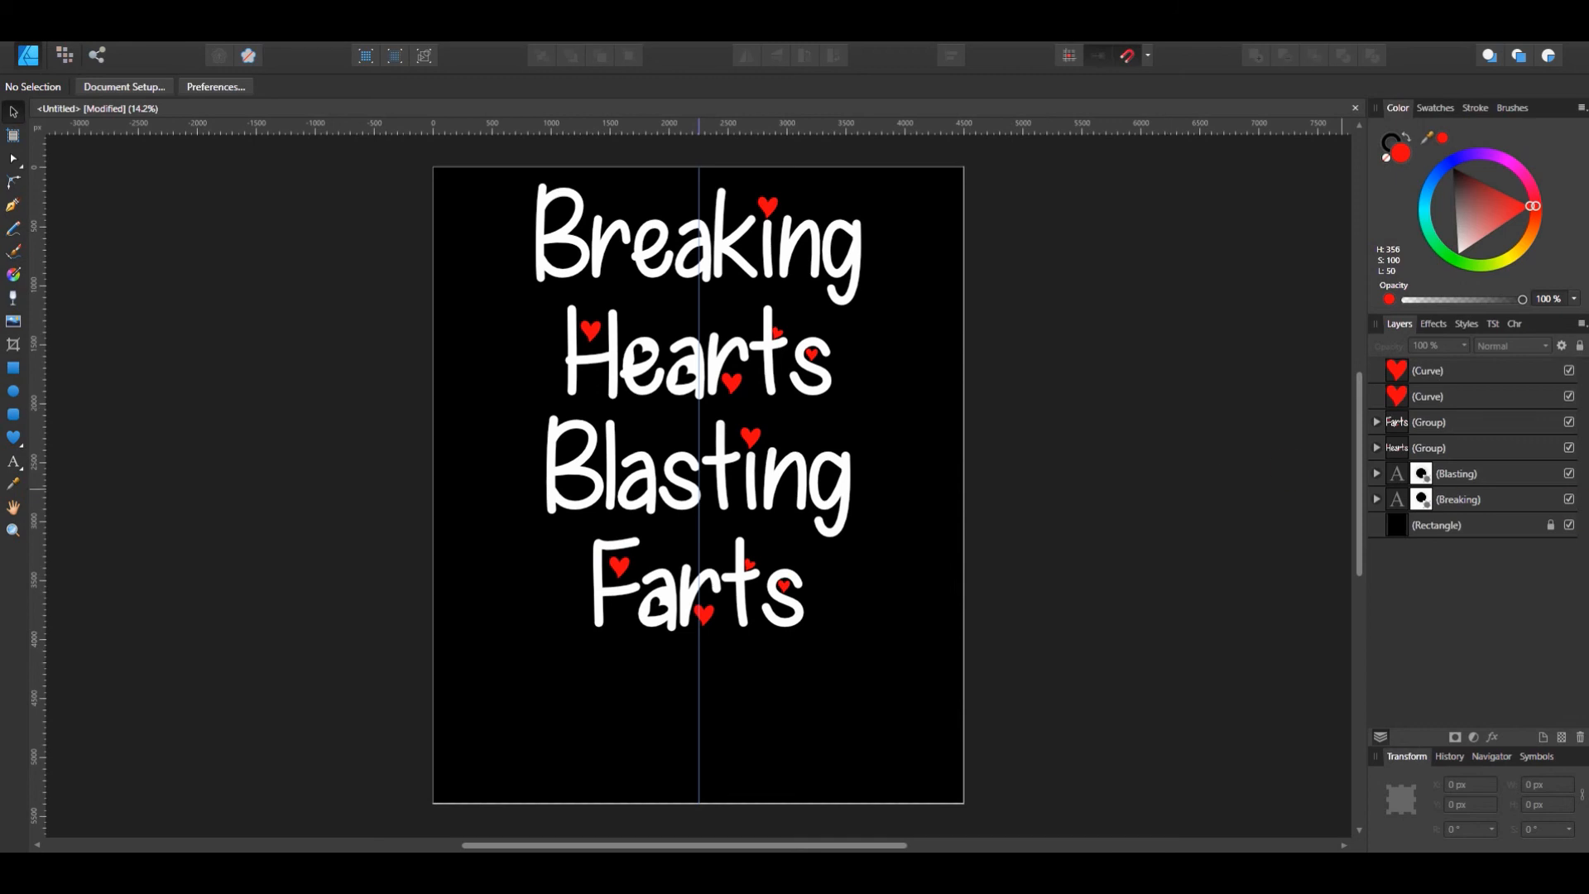
left_click(1458, 499)
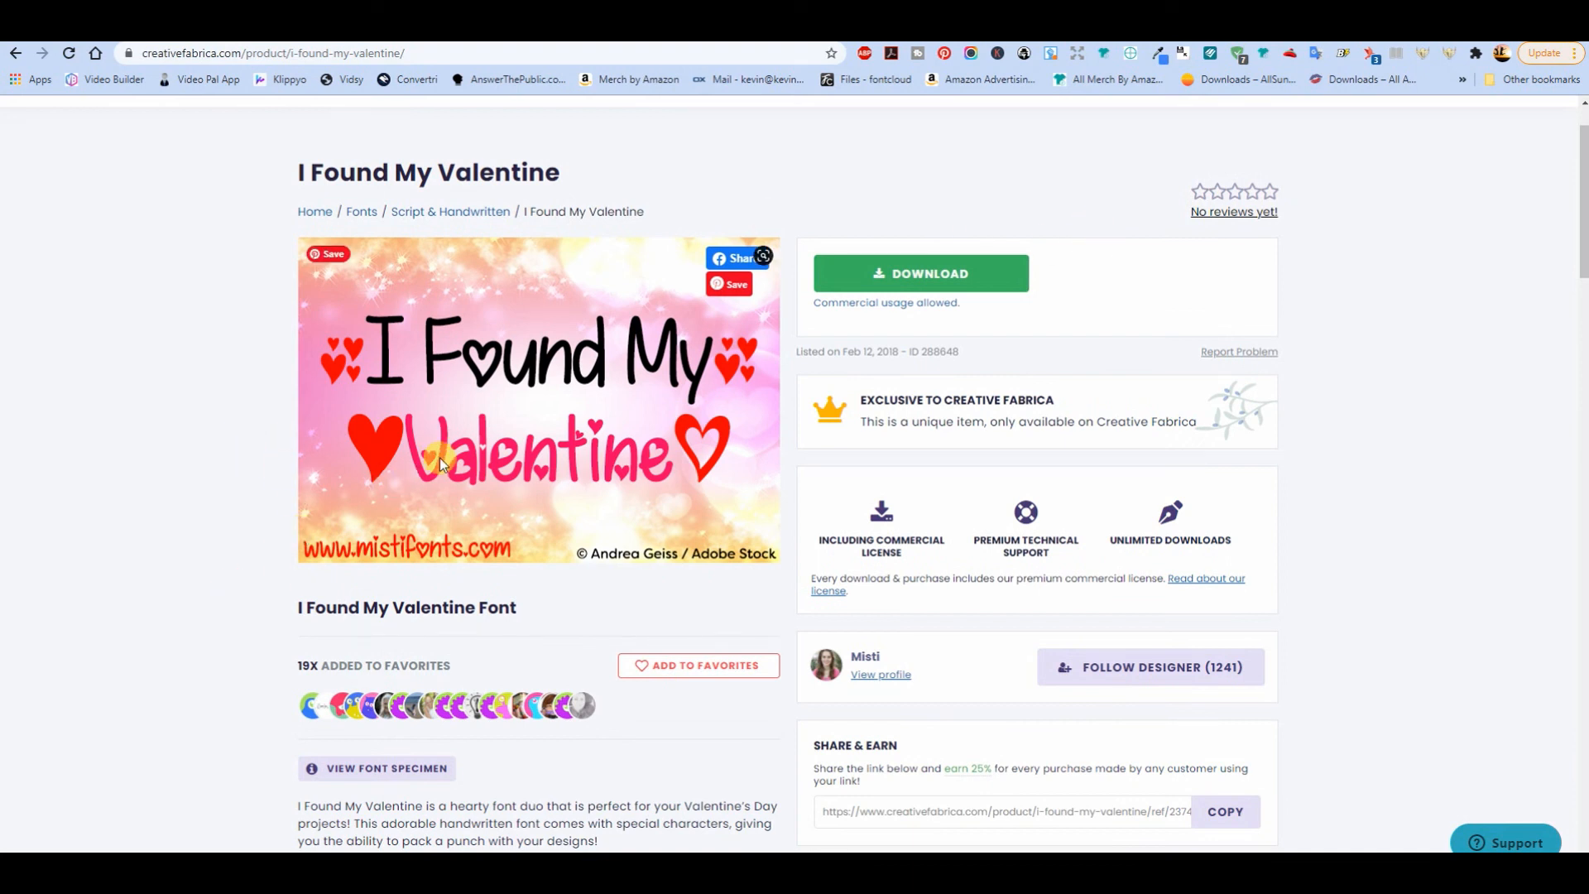
left_click_drag(786, 42, 1588, 42)
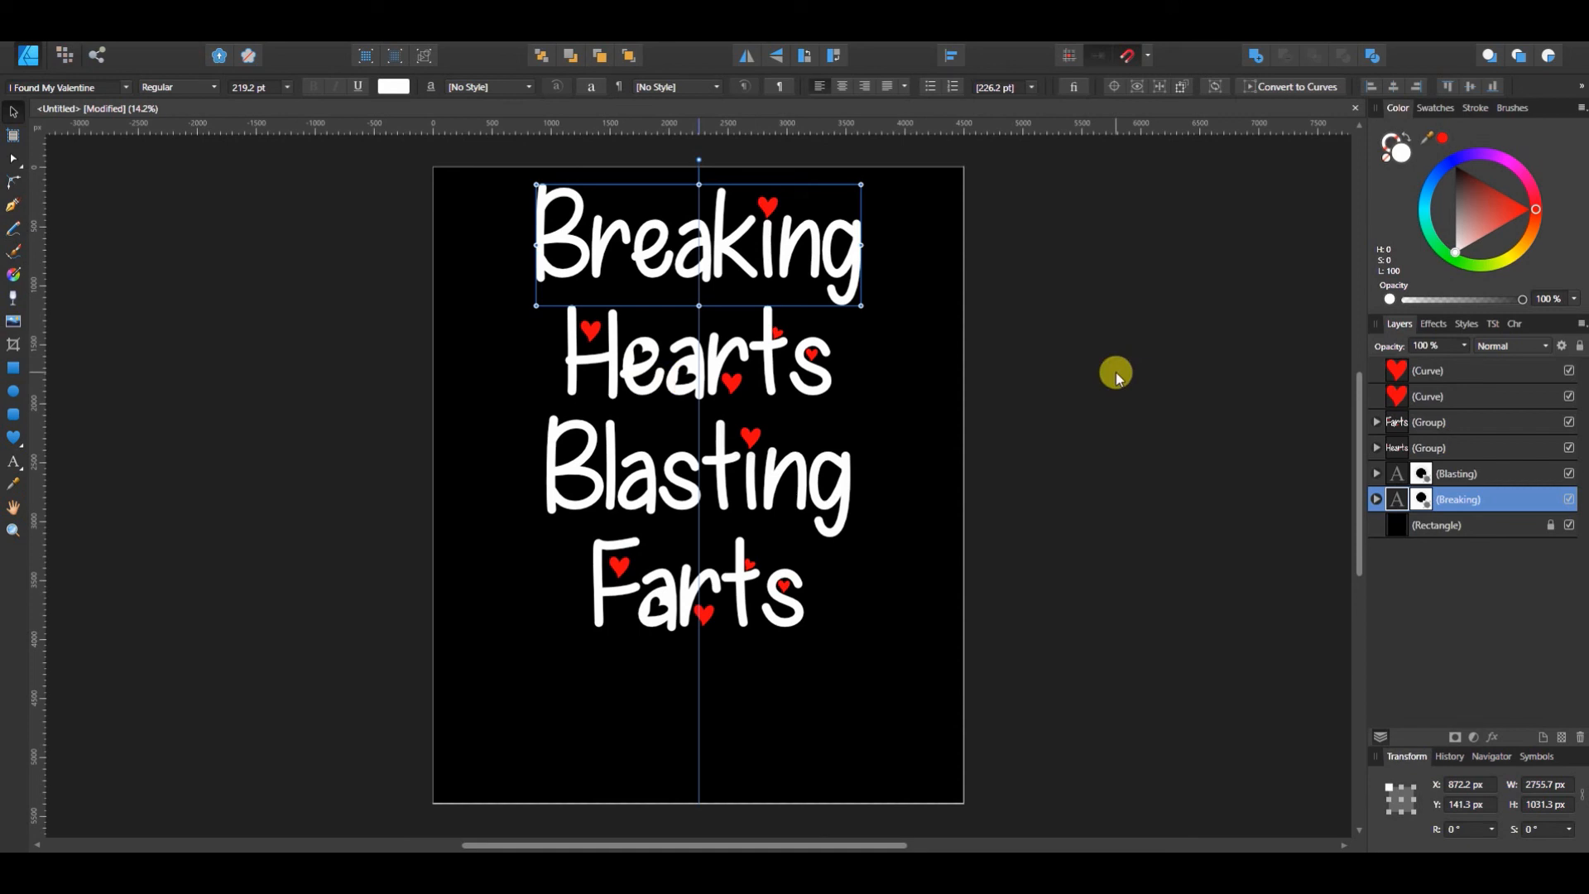
Recolour the four hearts in the "Farts" group brown, with H 20, S 51 and L 50
left_click(1376, 422)
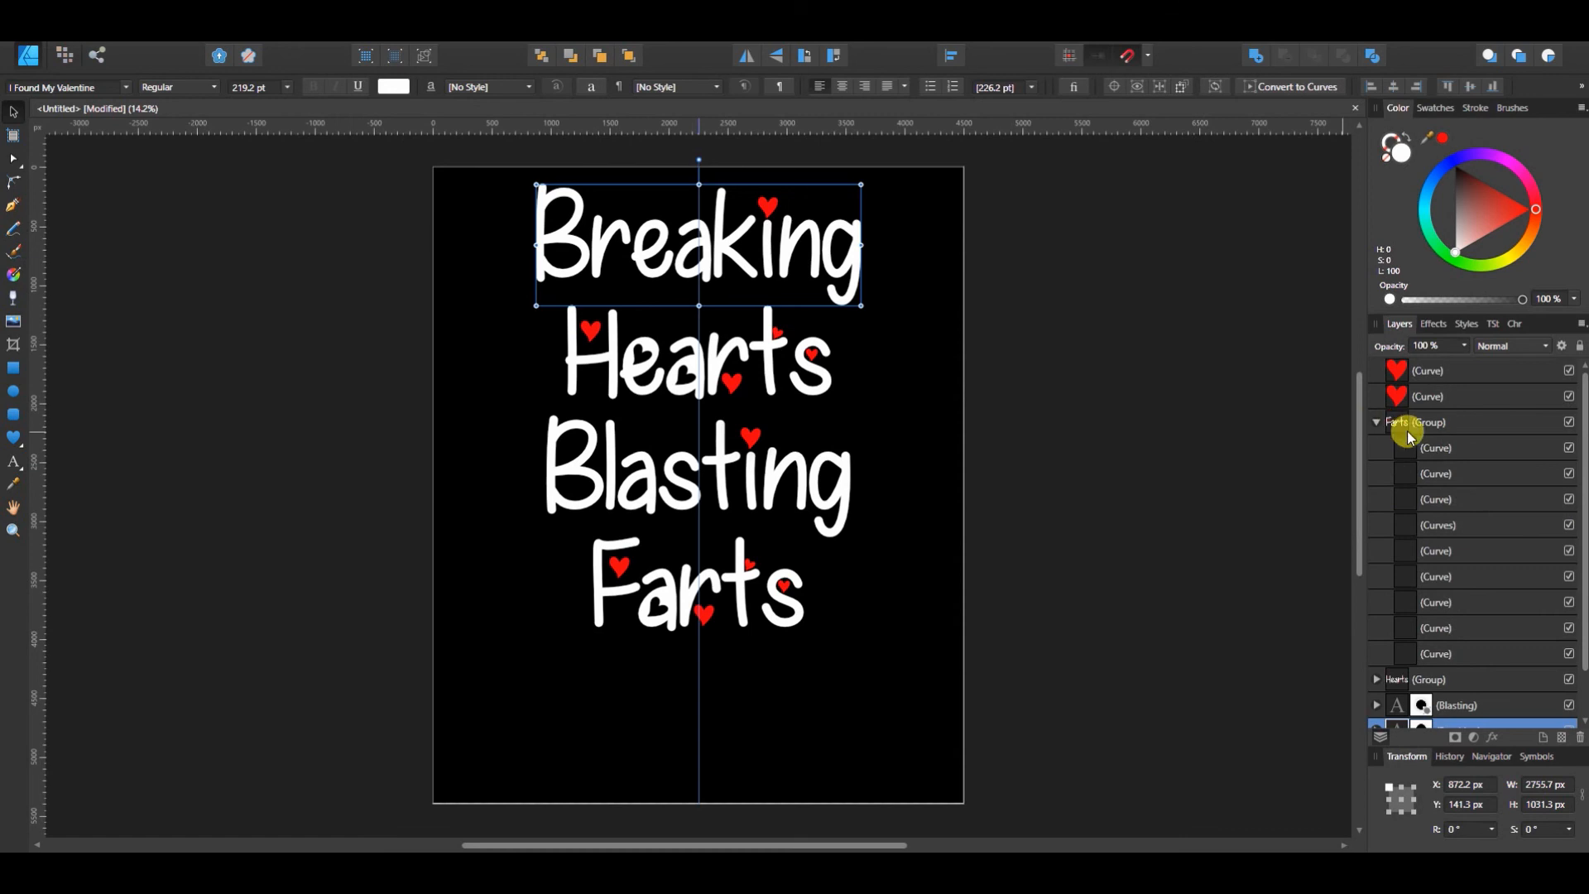
left_click(1461, 453)
left_click(1459, 502, "shift")
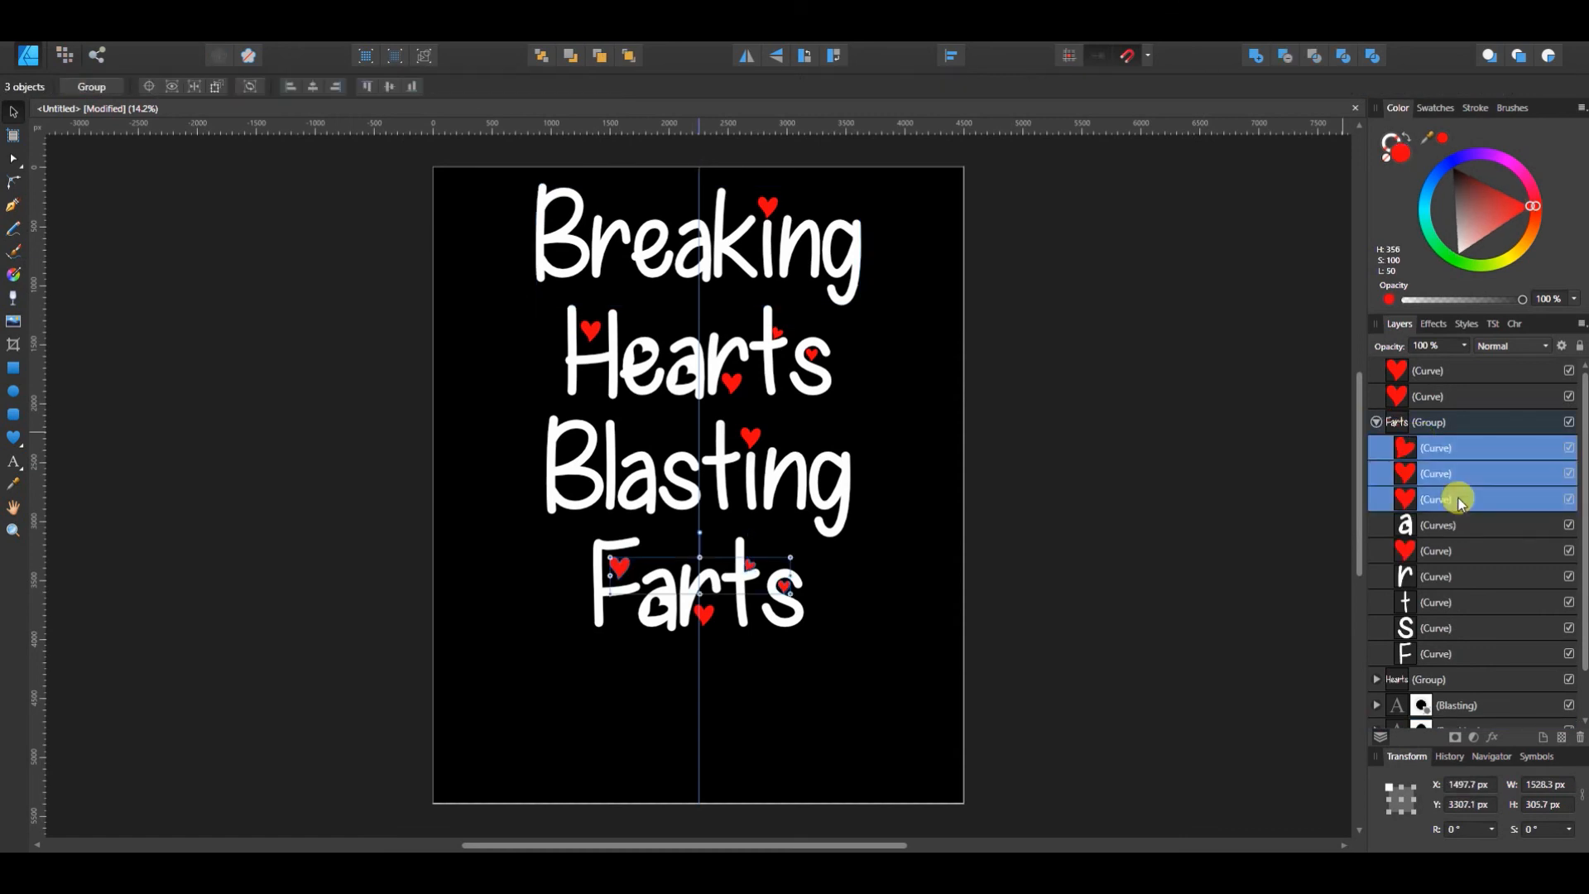
left_click(1447, 553, "ctrl")
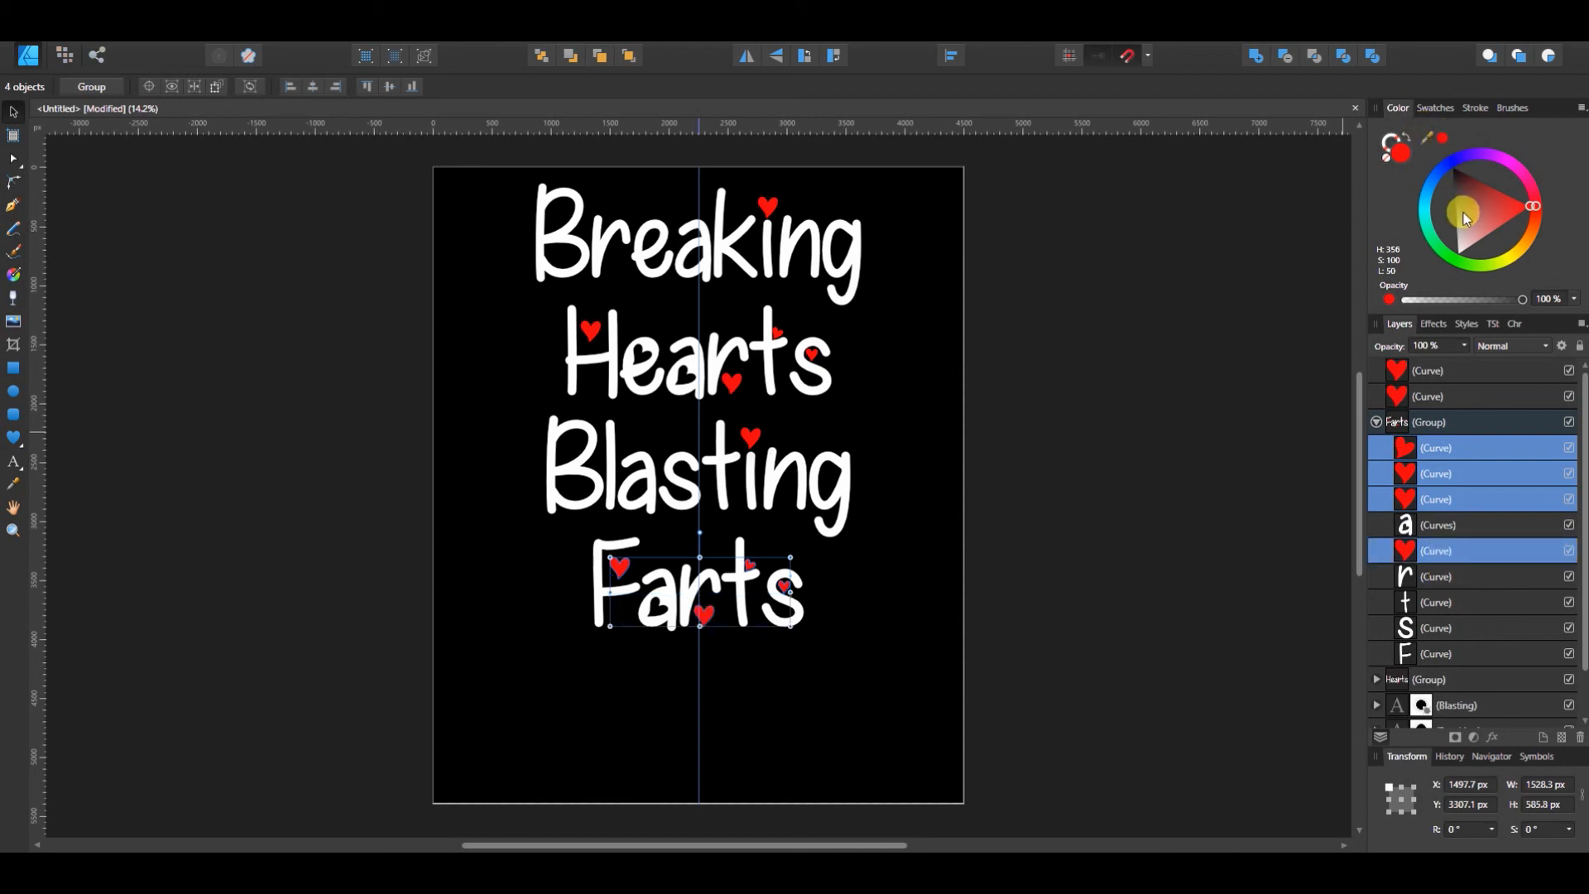
left_click(1446, 256)
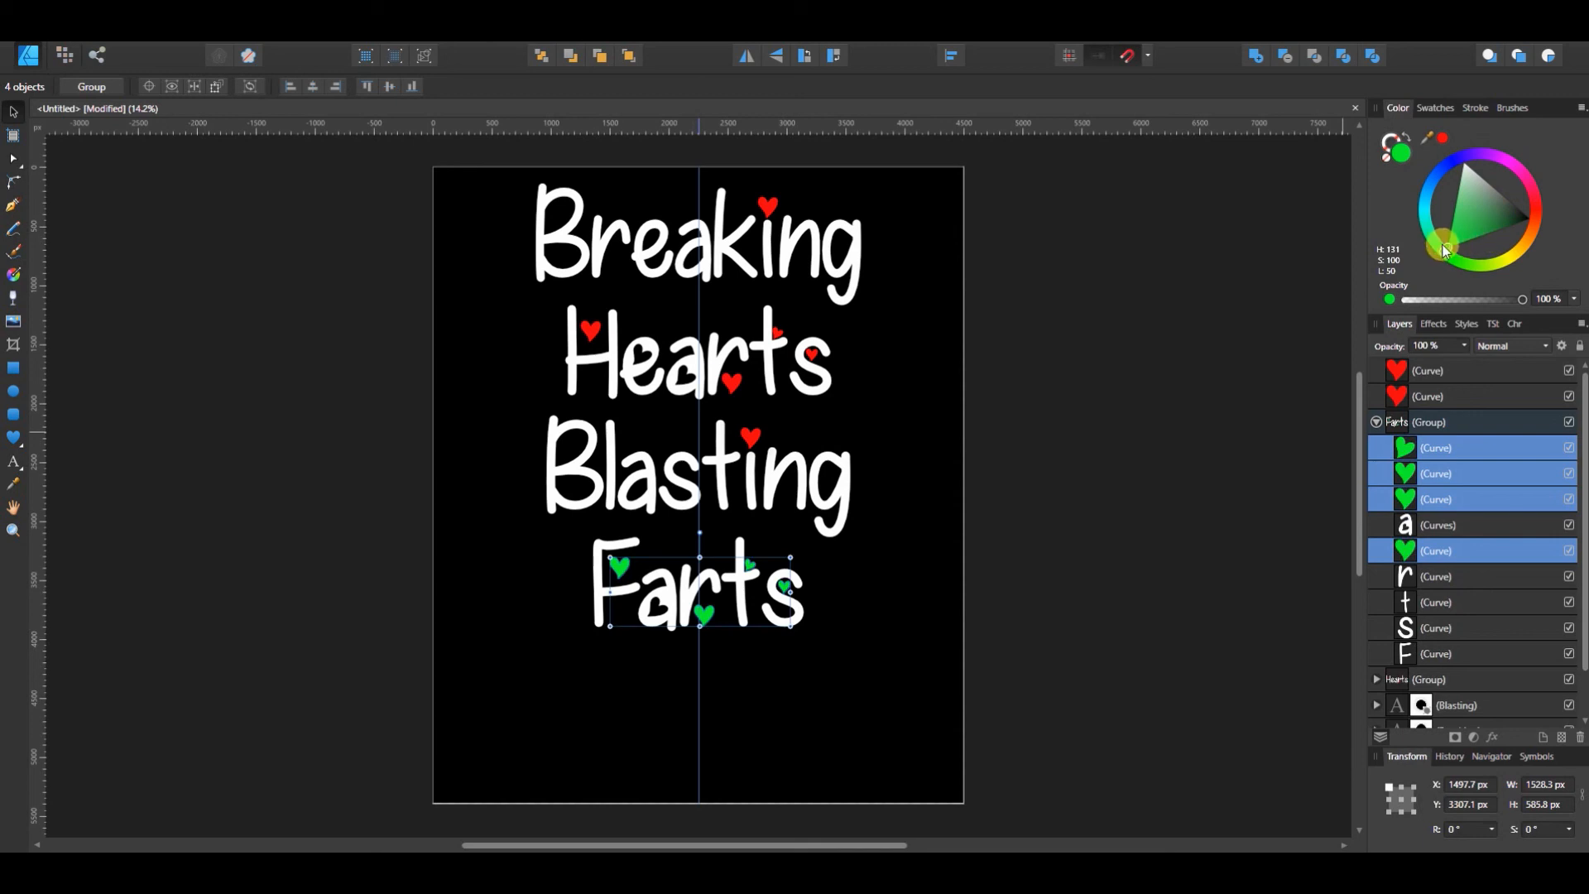
mouse_move(1446, 254)
left_mouse_down()
mouse_move(1512, 265)
mouse_move(1527, 227)
mouse_move(1492, 209)
left_mouse_up()
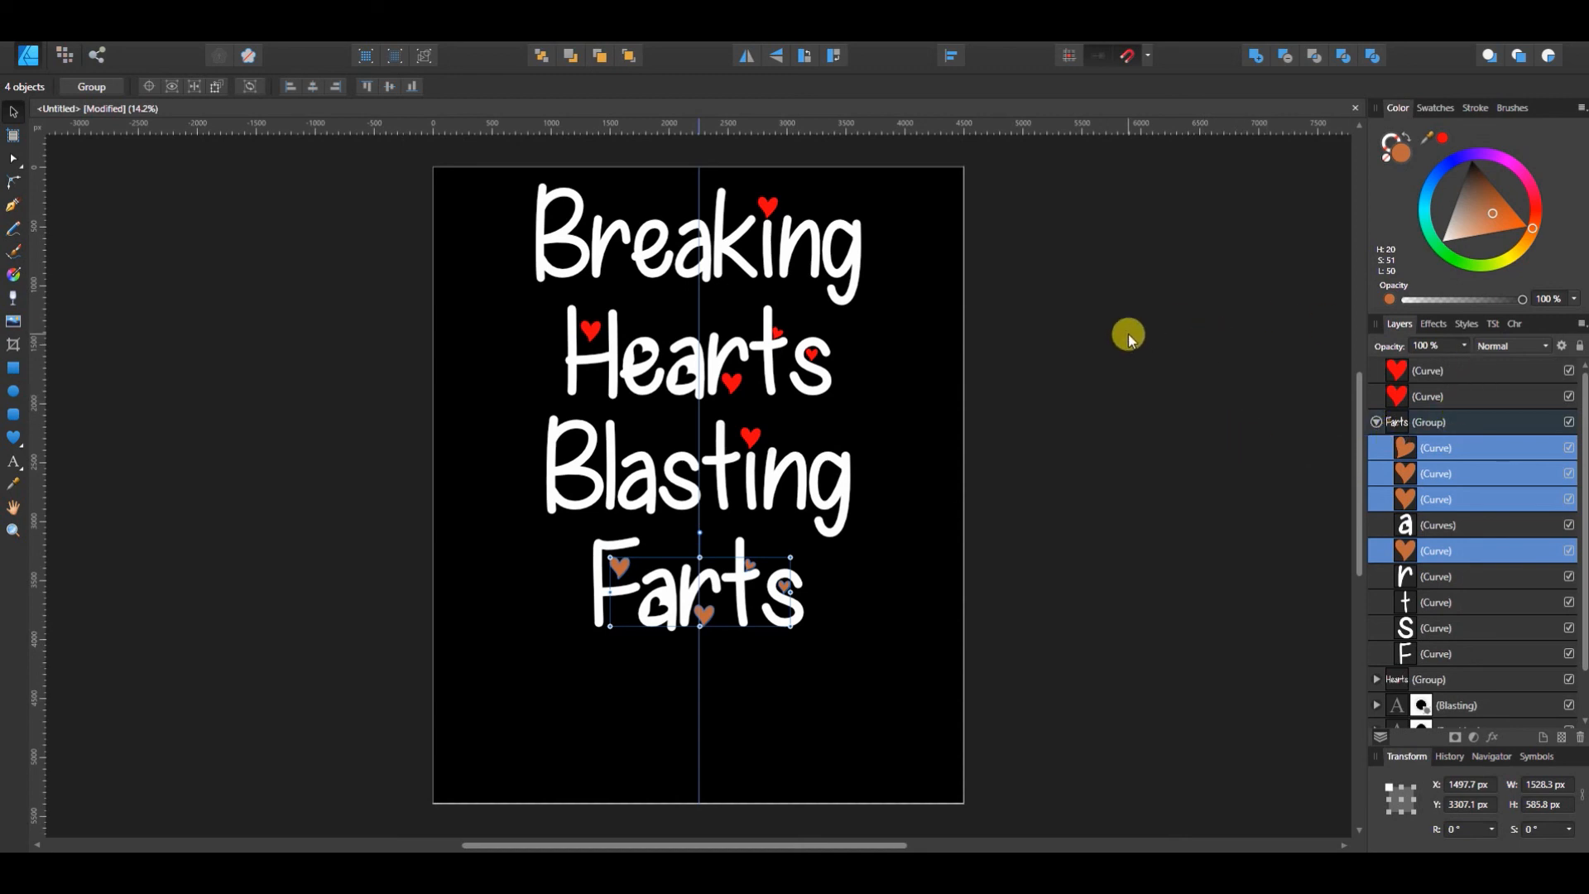
left_click(1200, 334)
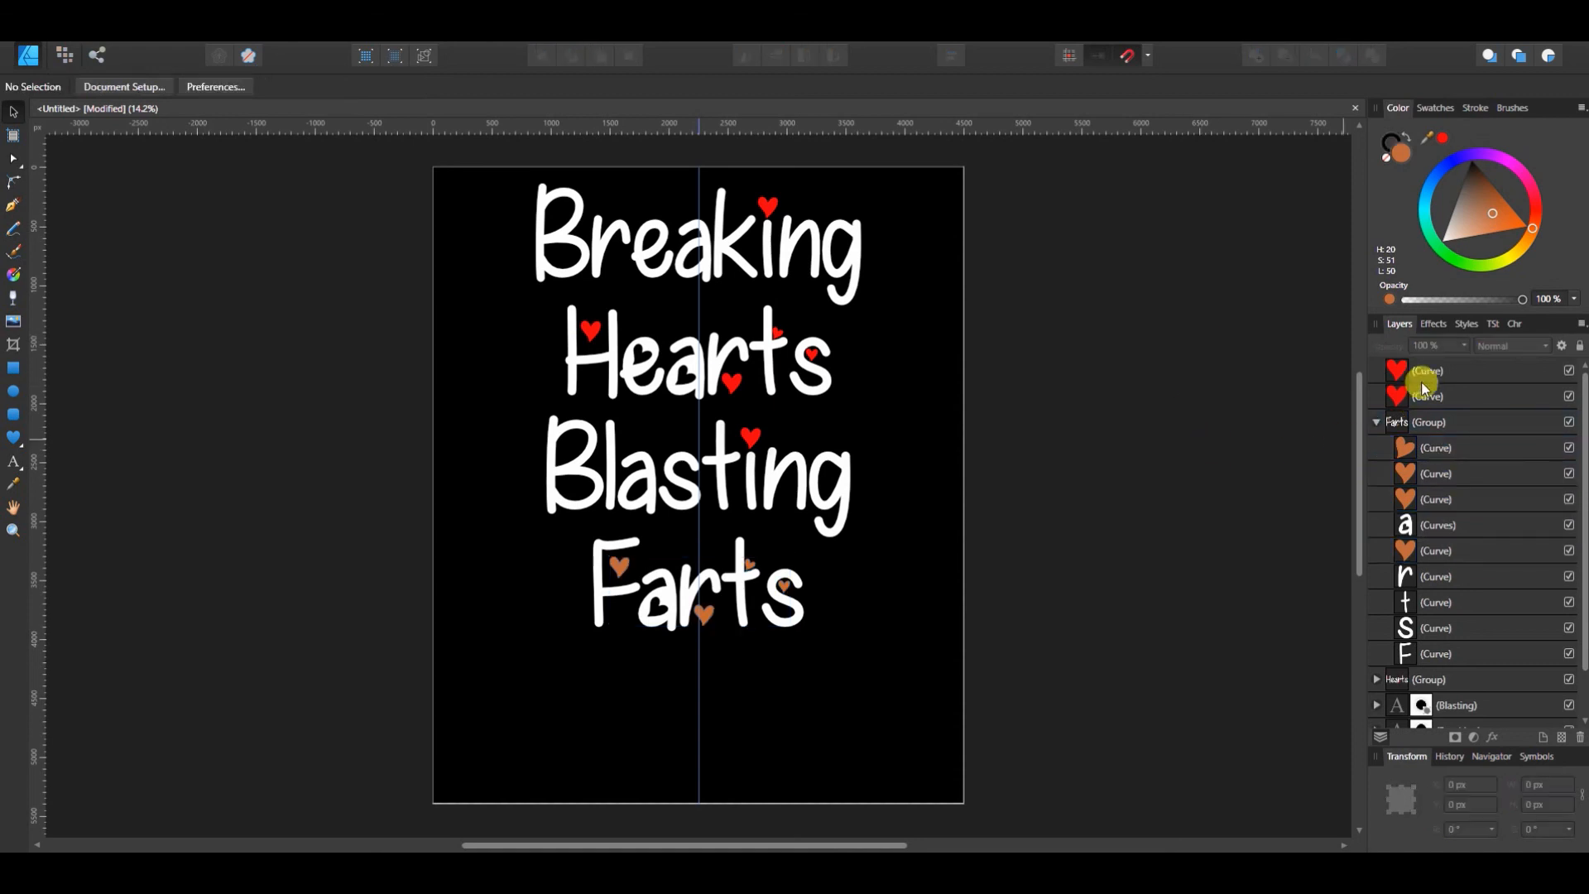
Fill the four hearts of "Farts" with green at H 101, S 70 and L 46, and remove the vertical centre guide
left_click(1462, 447)
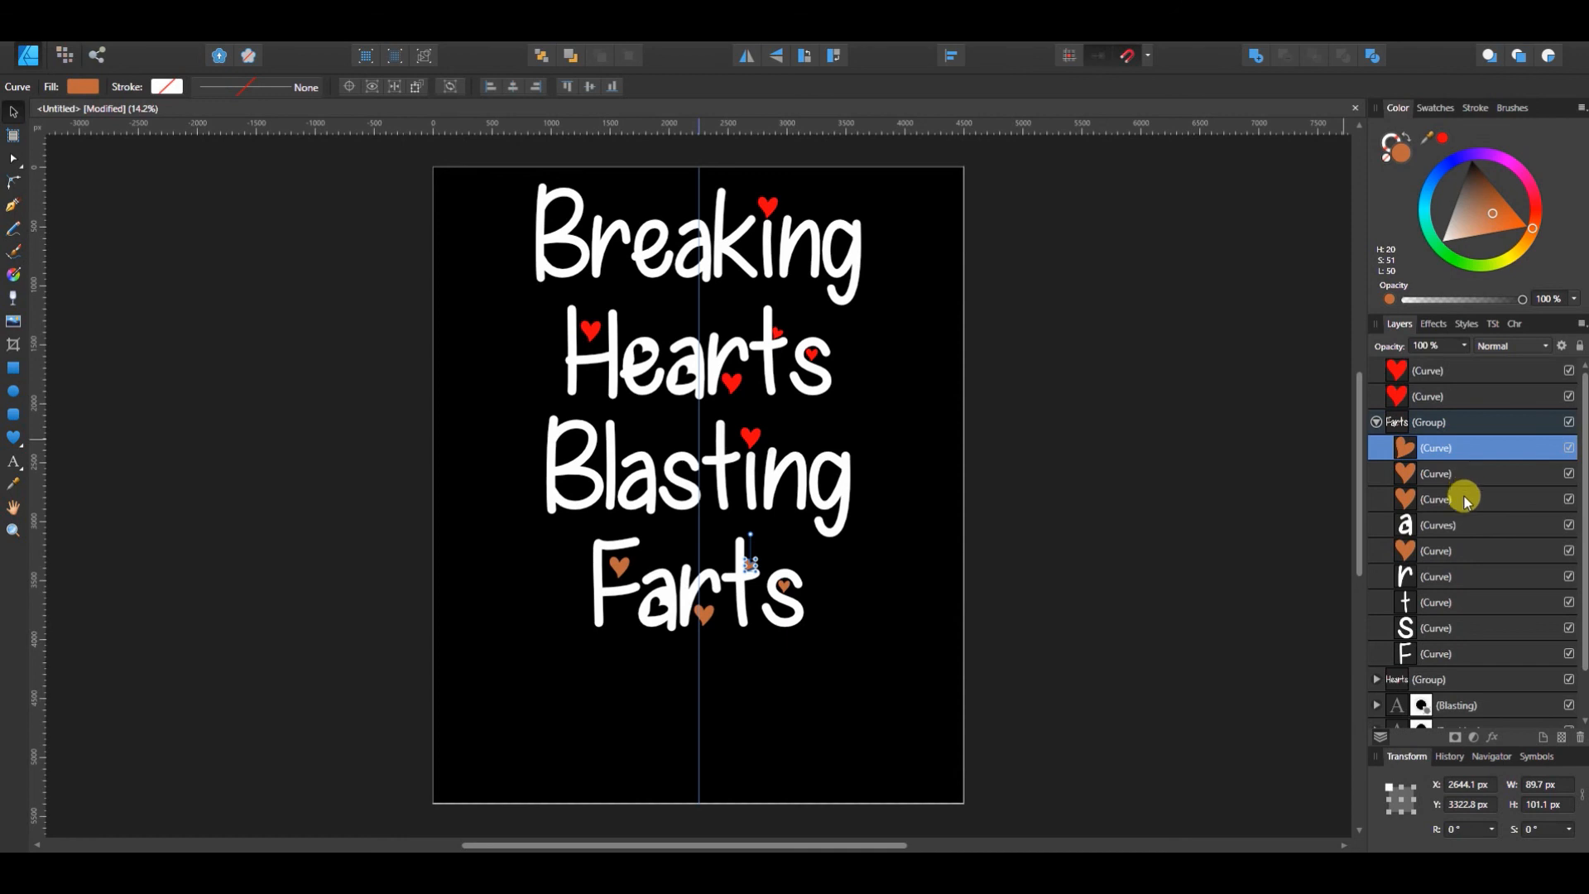
left_click(1464, 499, "shift")
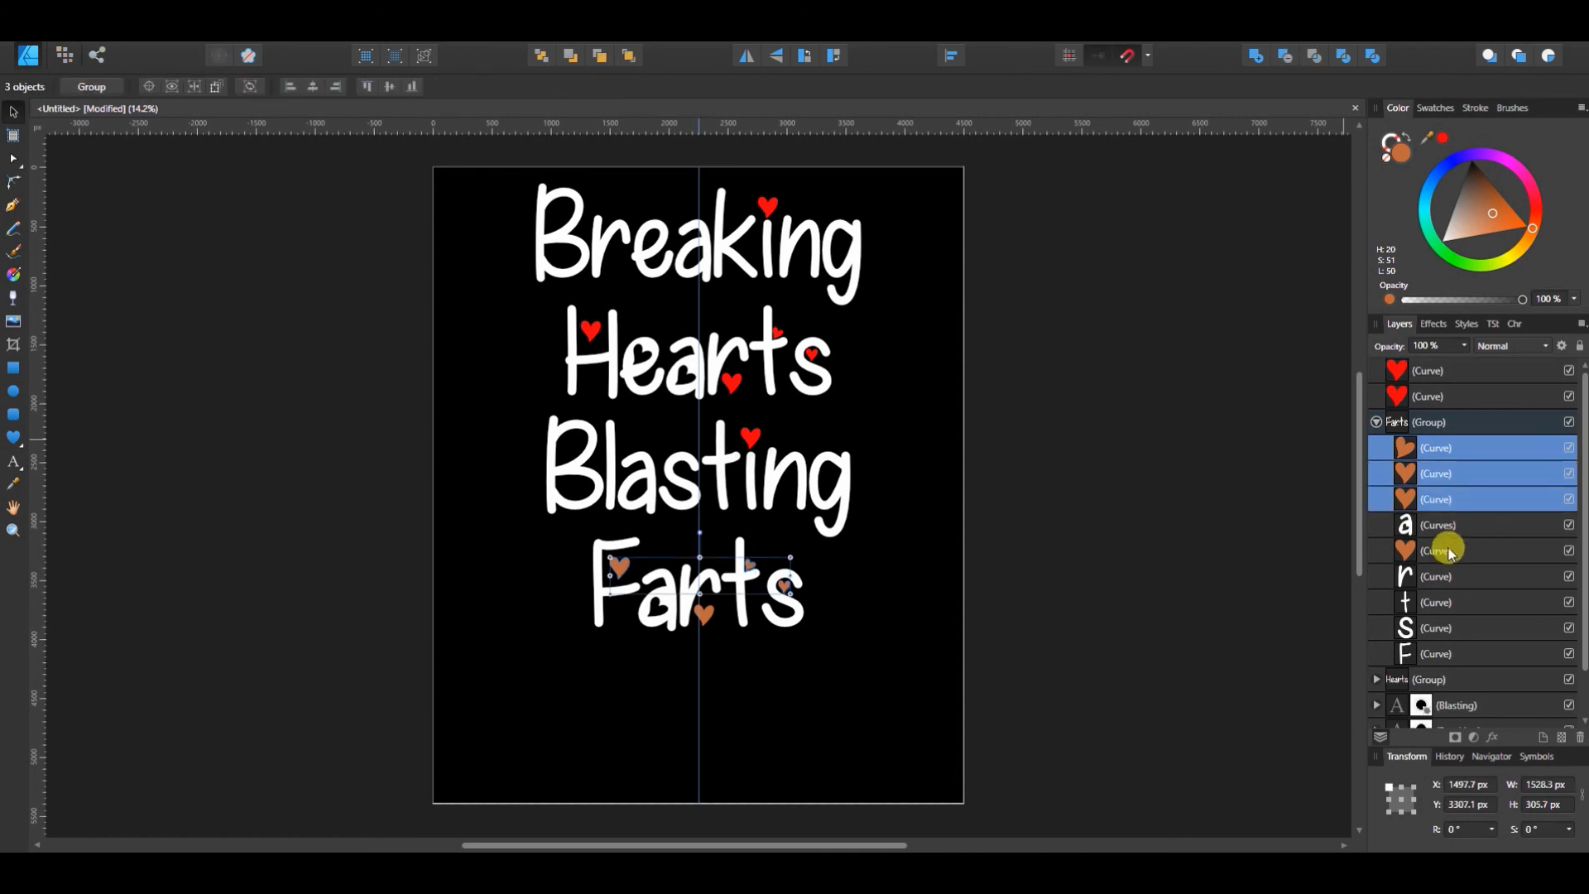
left_click(1449, 550, "ctrl")
left_click(1469, 264)
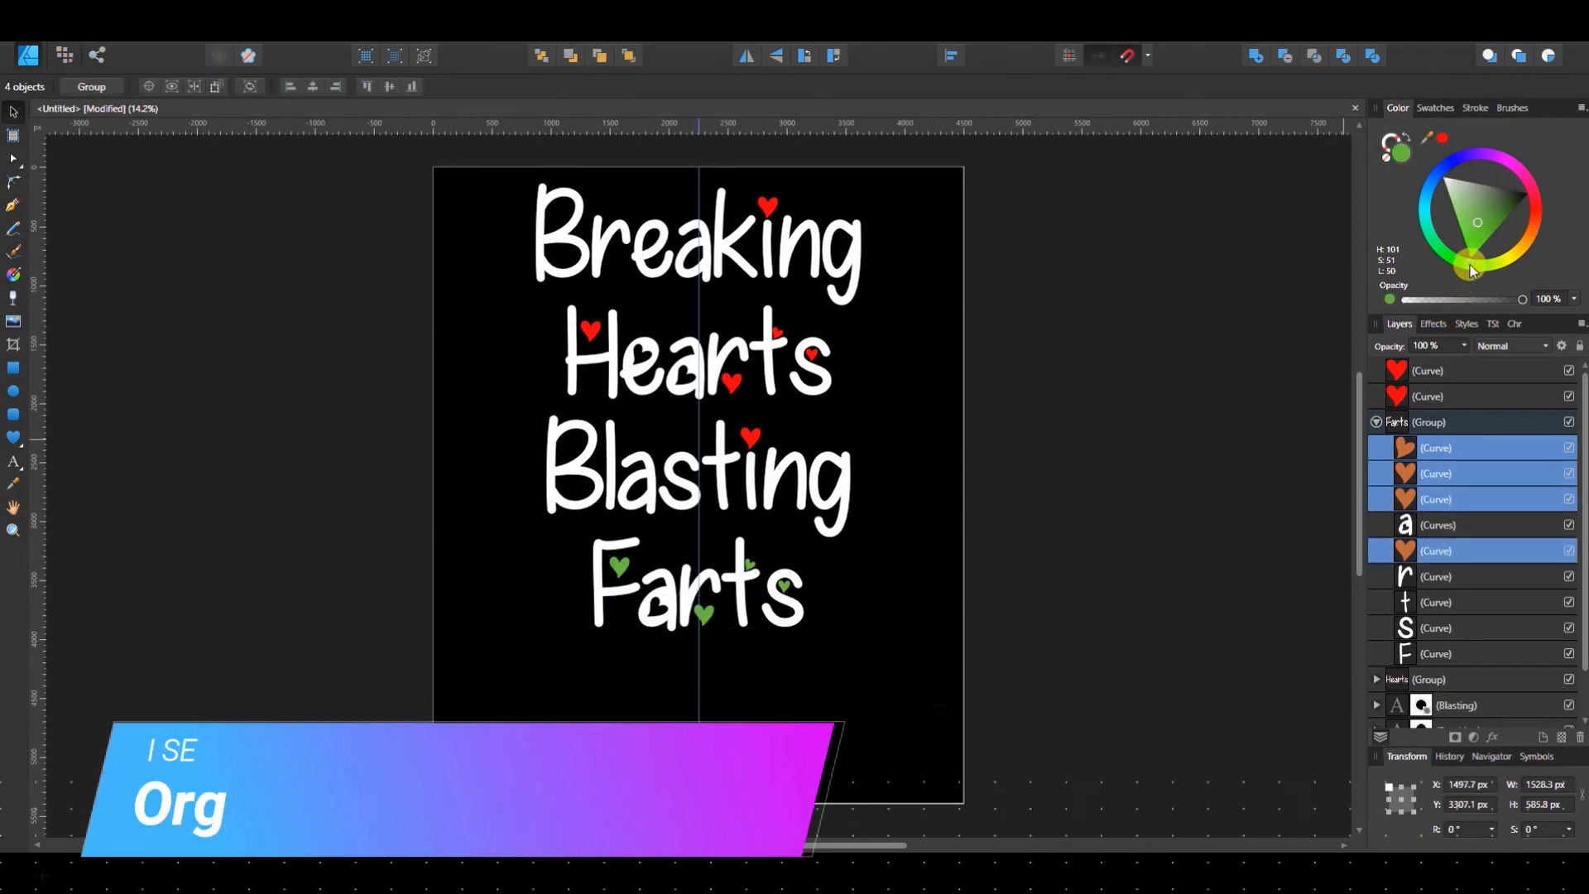
mouse_move(1487, 239)
left_mouse_down()
mouse_move(1481, 218)
mouse_move(1478, 232)
left_mouse_up()
left_click(1376, 422)
left_click(1254, 467)
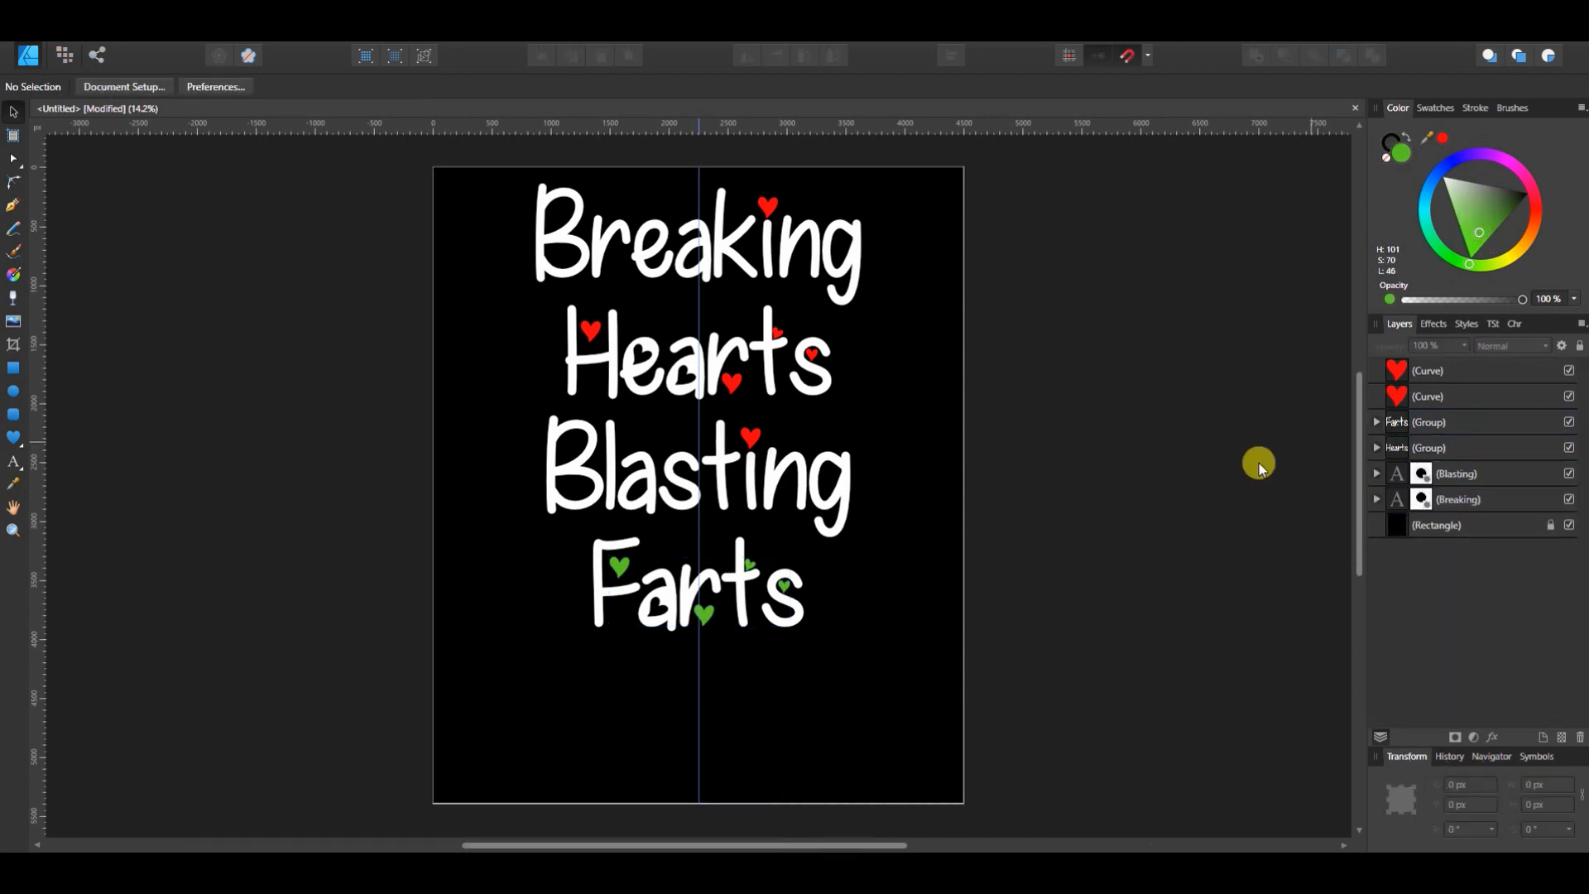
left_click_drag(699, 173, 699, 124)
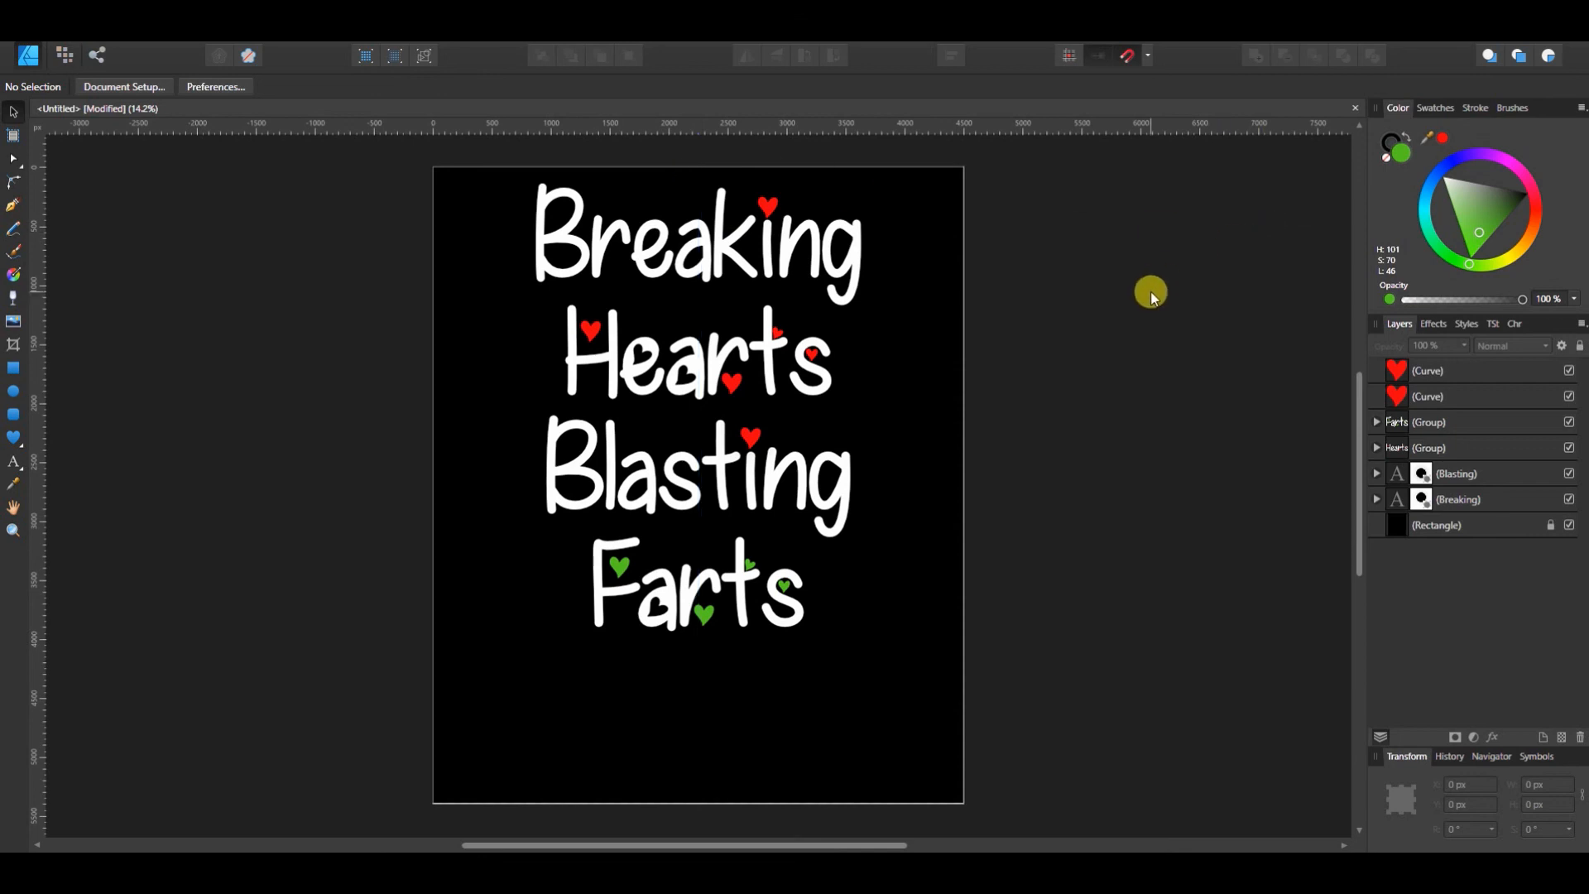